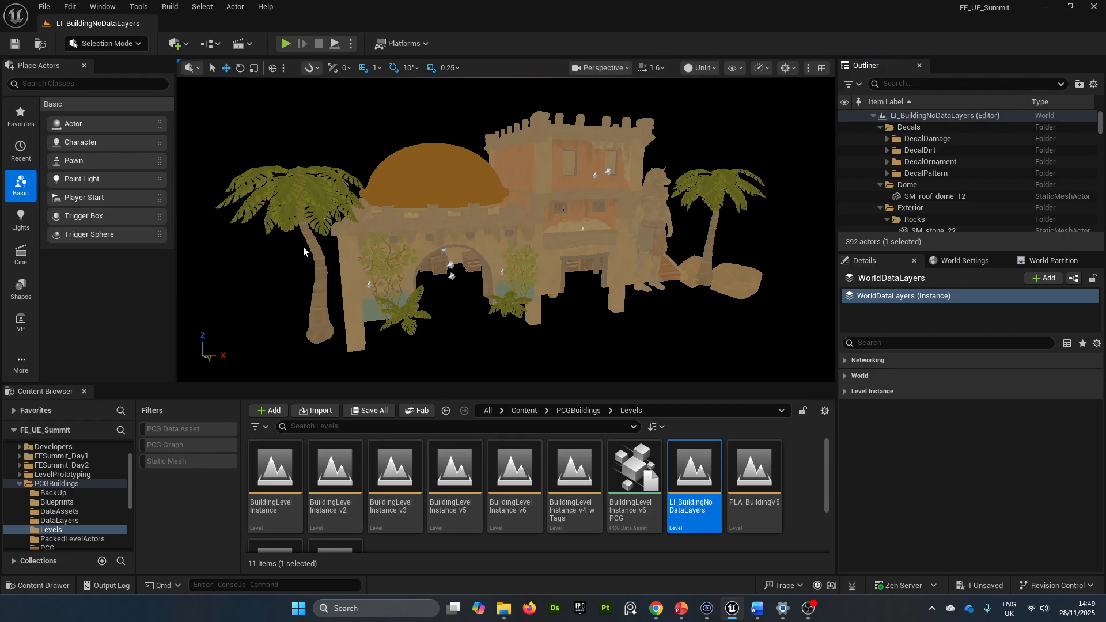
# View the building from several angles, collapse the Decals folder in the level hierarchy, and toggle its visibility off and back on
pyautogui.moveTo(523, 224)
pyautogui.mouseDown(button='right')
pyautogui.moveTo(531, 234)
pyautogui.moveTo(515, 233)
pyautogui.mouseUp(button='right')
pyautogui.scroll(5, 530, 235)
pyautogui.scroll(-5, 530, 234)
pyautogui.moveTo(515, 233)
pyautogui.keyDown('alt'); pyautogui.mouseDown()
pyautogui.moveTo(567, 242)
pyautogui.moveTo(467, 226)
pyautogui.moveTo(533, 231)
pyautogui.mouseUp(); pyautogui.keyUp('alt')
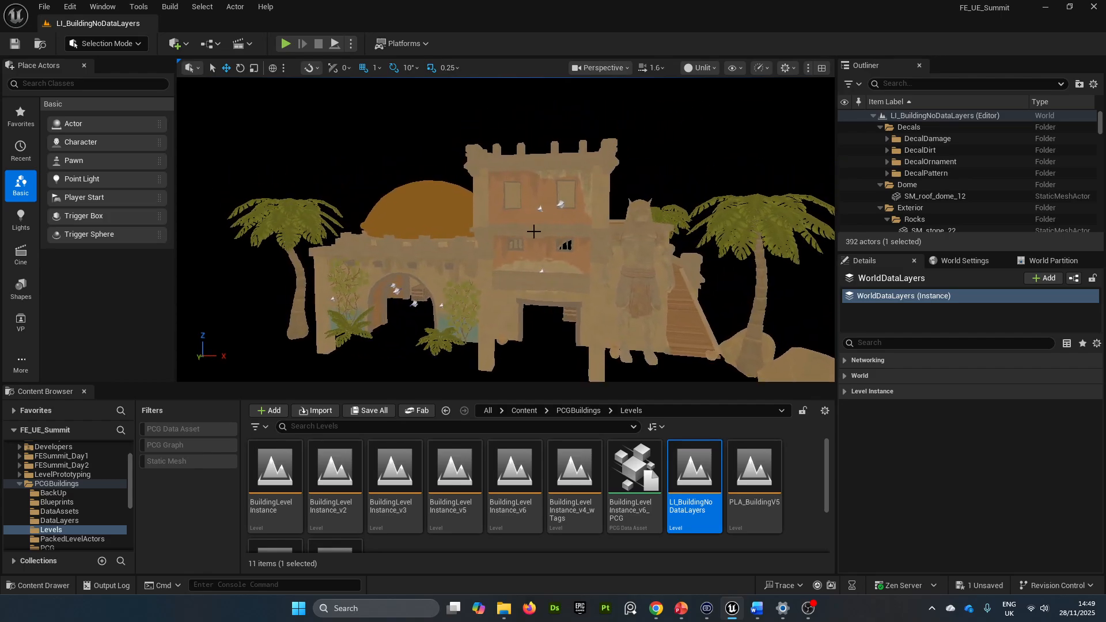
pyautogui.keyDown('alt'); pyautogui.moveTo(404, 325); pyautogui.dragTo(599, 227); pyautogui.keyUp('alt')
pyautogui.scroll(-3, 599, 228)
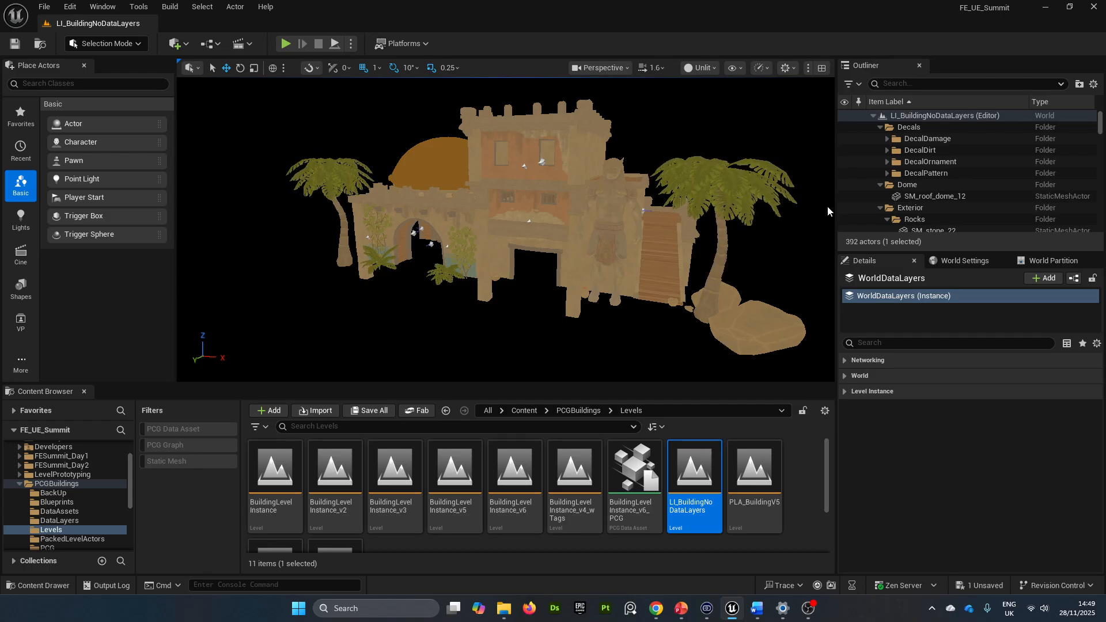
pyautogui.click(878, 127)
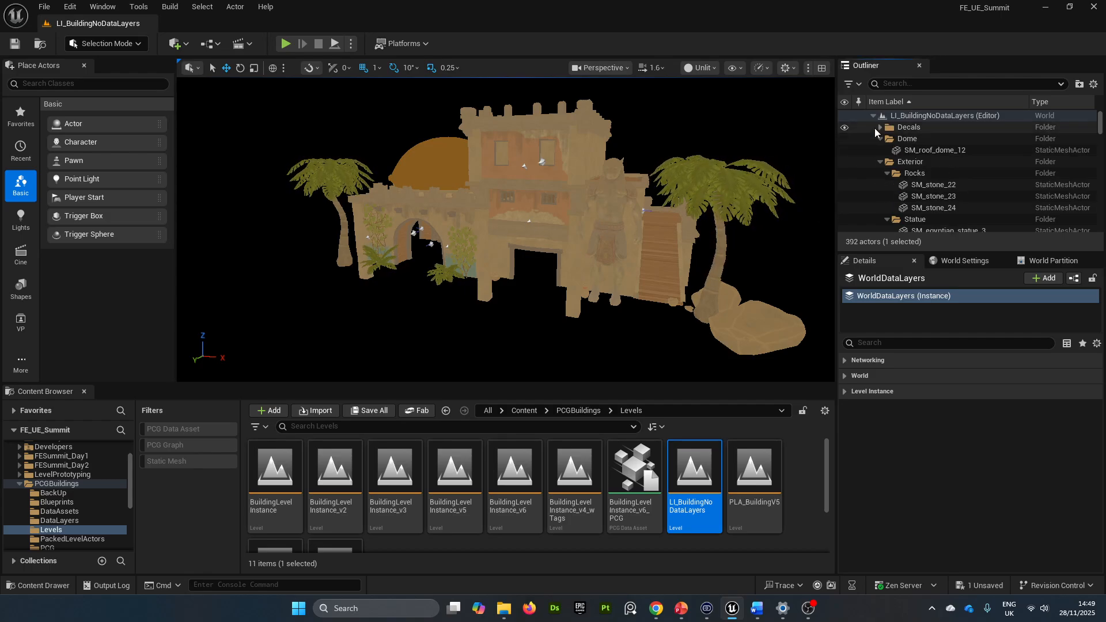
pyautogui.click(844, 127)
pyautogui.click(844, 129)
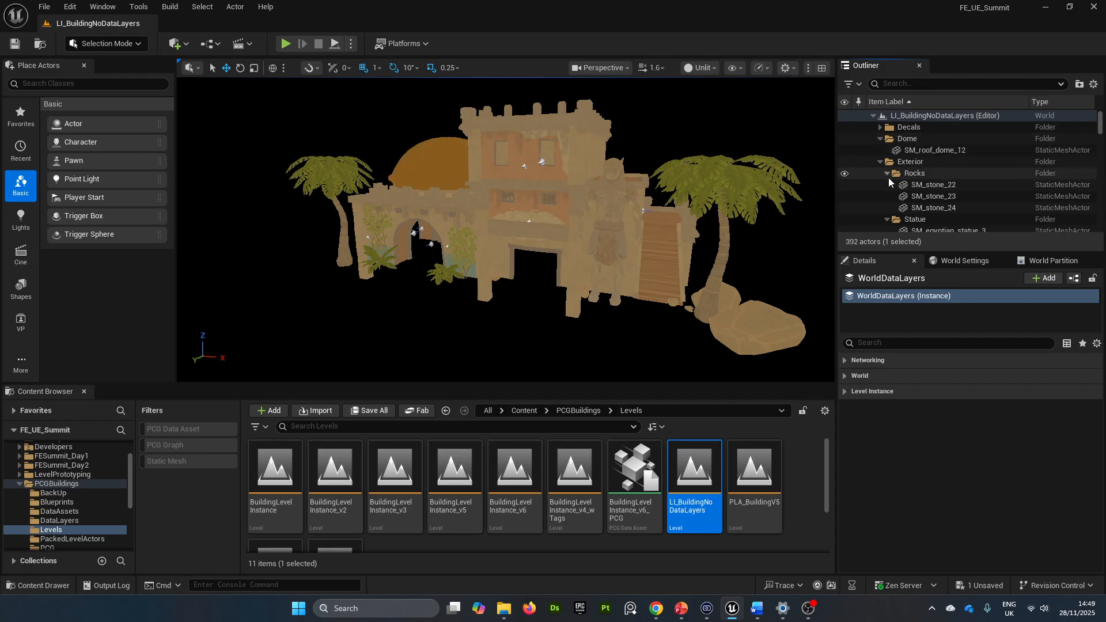
# Toggle the visibility of the exterior Rocks and Trees folders off and back on to check which objects each one holds
pyautogui.click(843, 174)
pyautogui.click(842, 174)
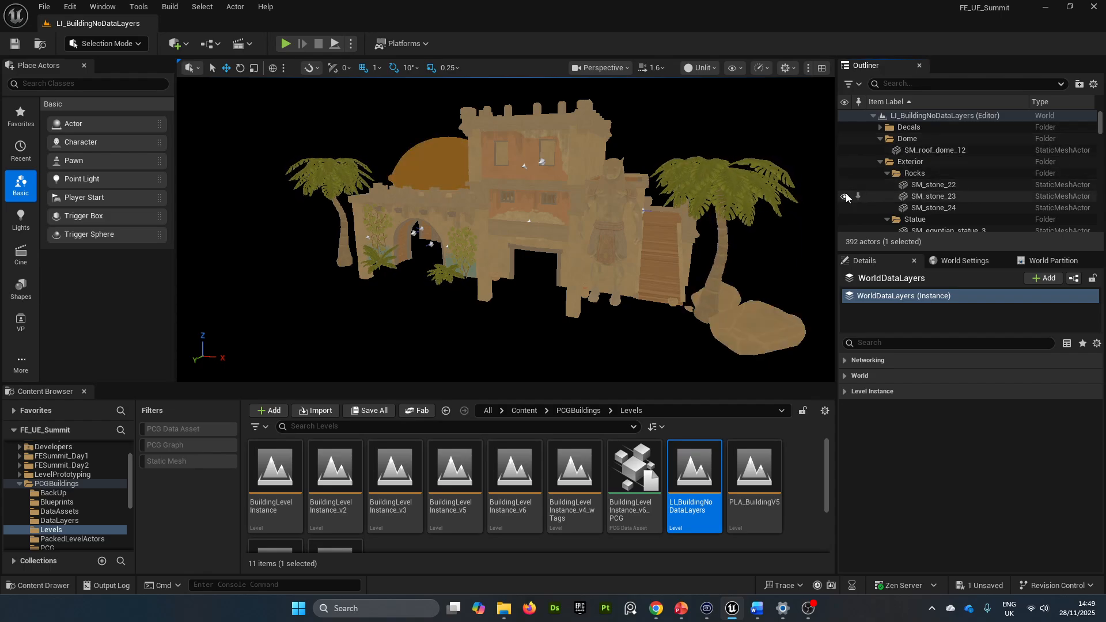
pyautogui.scroll(-3, 845, 213)
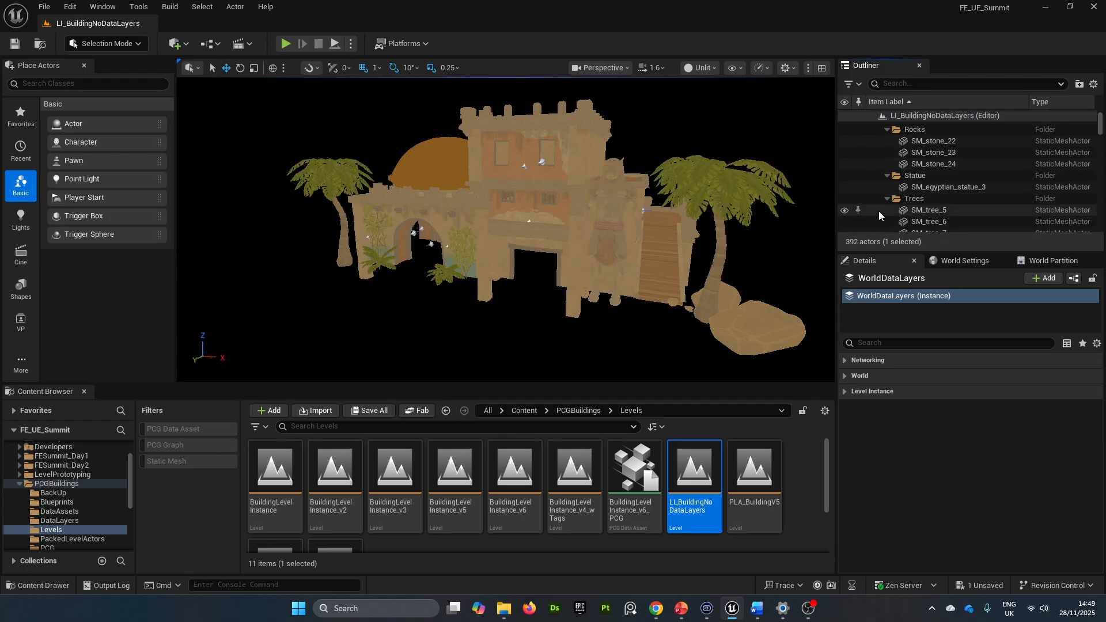
pyautogui.click(844, 197)
pyautogui.click(845, 197)
pyautogui.scroll(-3, 848, 201)
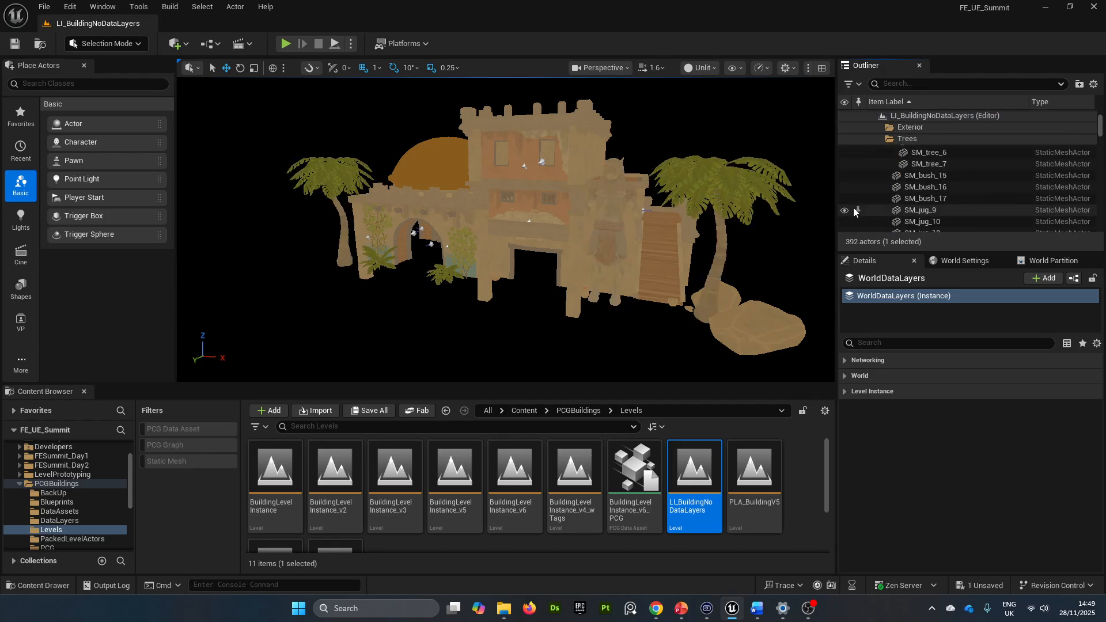
# Go inside the building and collapse the InteriorVar_001, InteriorVar_002 and InteriorVar_003 folders under Interior
pyautogui.scroll(-4, 848, 206)
pyautogui.press('w')
pyautogui.moveTo(550, 303); pyautogui.dragTo(506, 297, button='right')
pyautogui.press('w')
pyautogui.press('w')
pyautogui.click(886, 162)
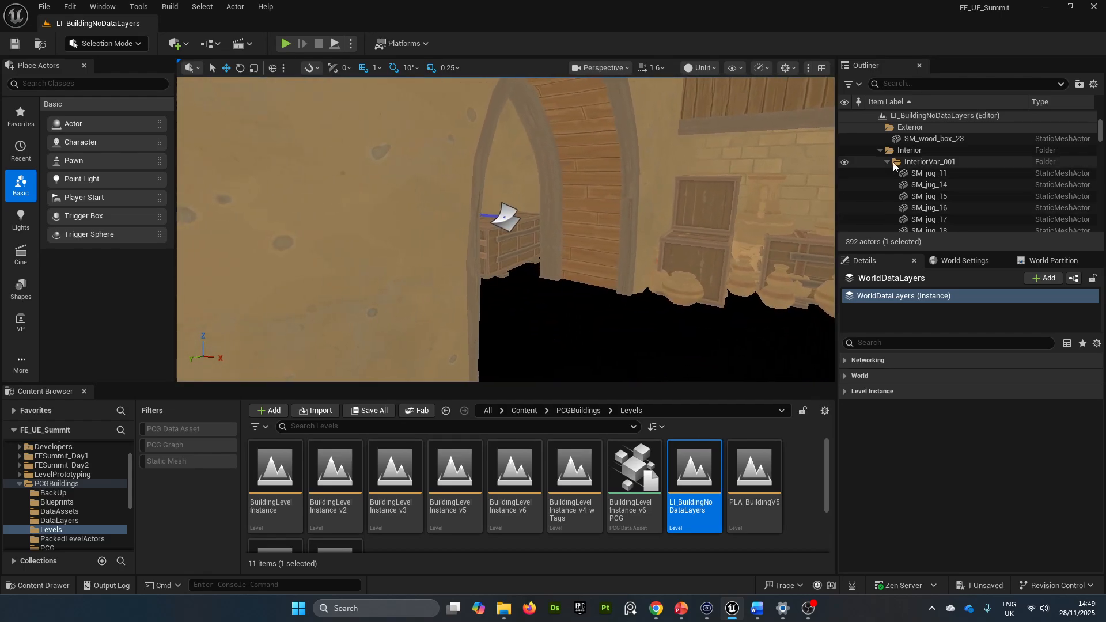
pyautogui.click(887, 173)
pyautogui.click(887, 184)
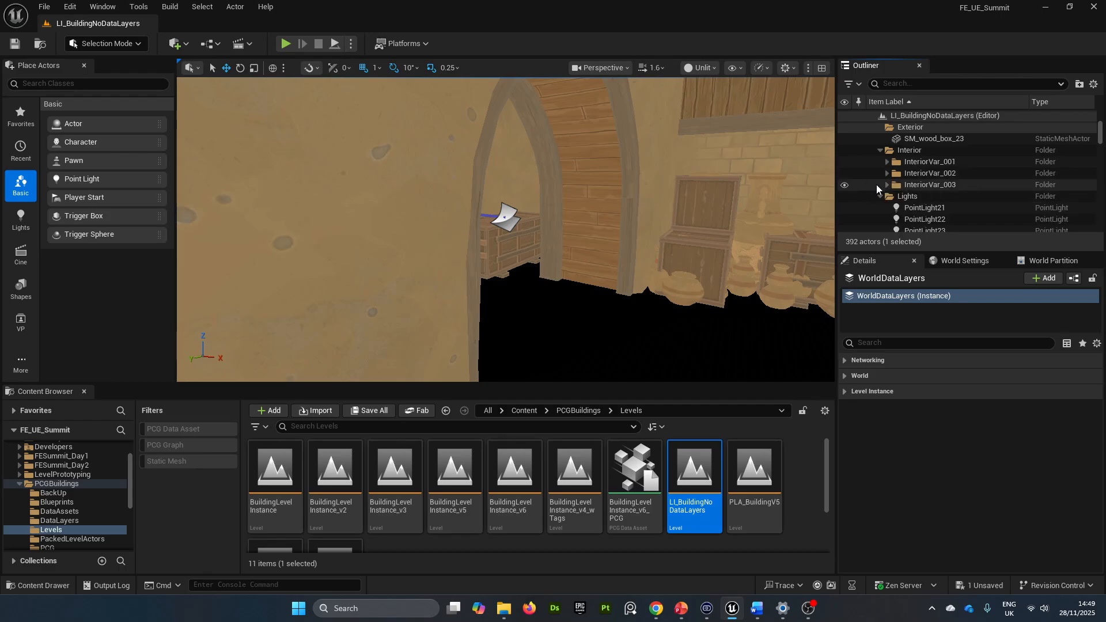
# Hide the three interior variation folders InteriorVar_001, InteriorVar_002 and InteriorVar_003, comparing the props in the room as each is switched
pyautogui.moveTo(873, 182); pyautogui.dragTo(854, 167, button='right')
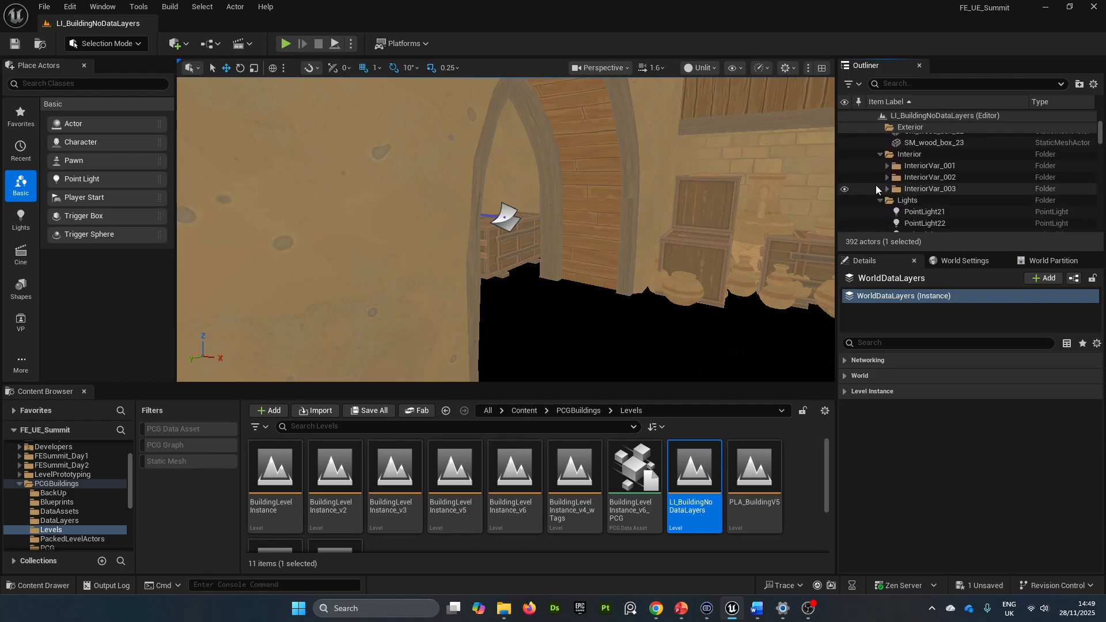
pyautogui.click(844, 162)
pyautogui.moveTo(783, 190)
pyautogui.mouseDown(button='right')
pyautogui.moveTo(823, 197)
pyautogui.moveTo(794, 199)
pyautogui.mouseUp(button='right')
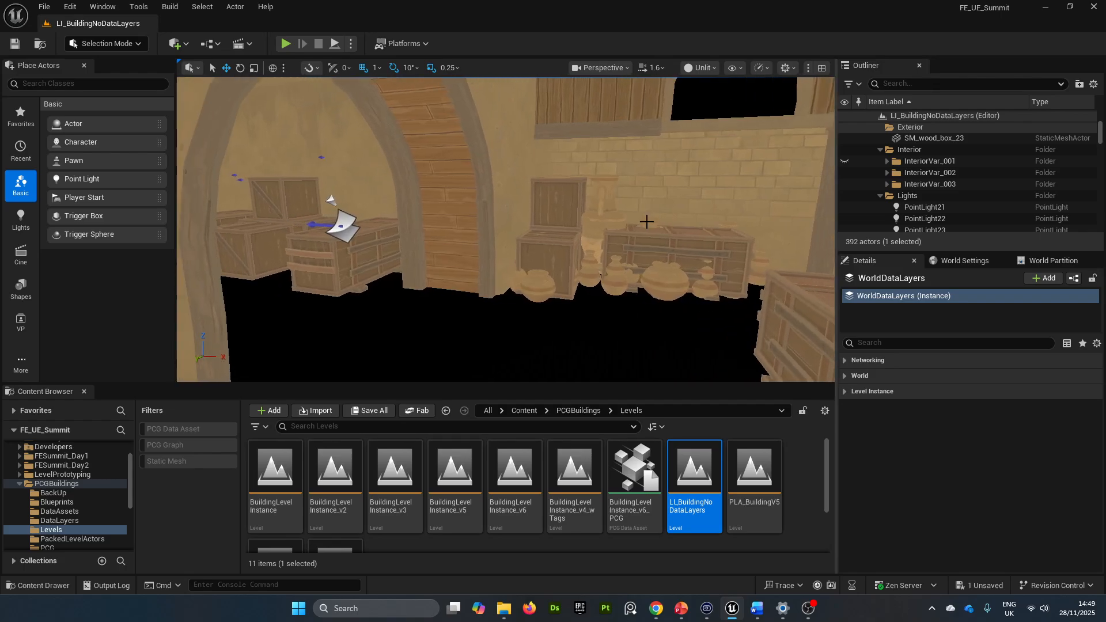
pyautogui.click(844, 173)
pyautogui.moveTo(710, 209); pyautogui.dragTo(812, 210, button='right')
pyautogui.click(844, 173)
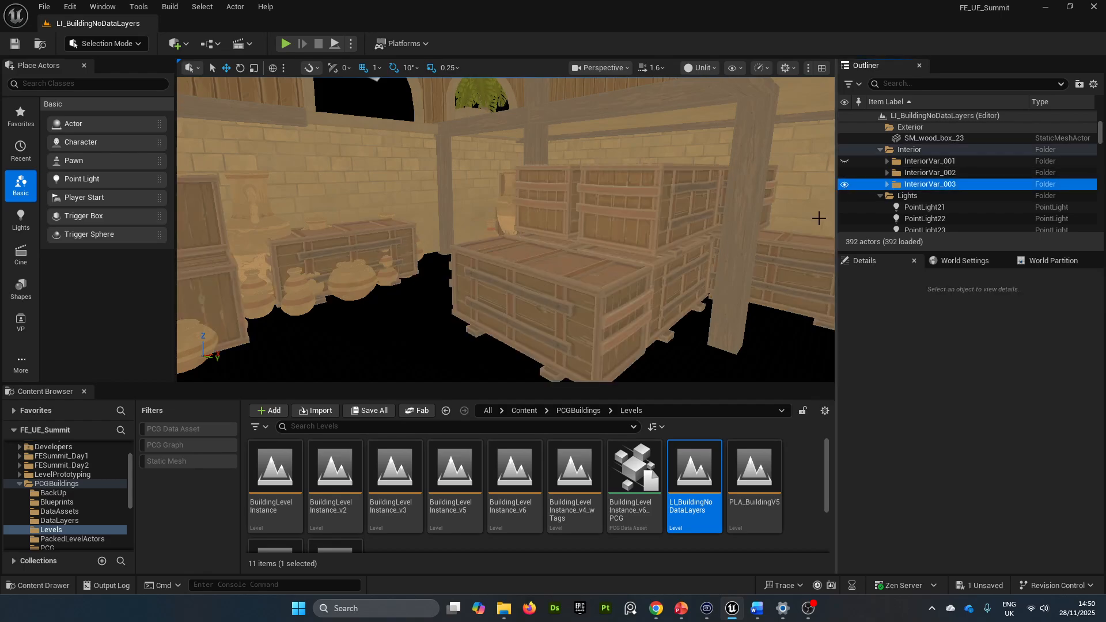
pyautogui.click(844, 185)
pyautogui.moveTo(778, 197); pyautogui.dragTo(694, 194, button='right')
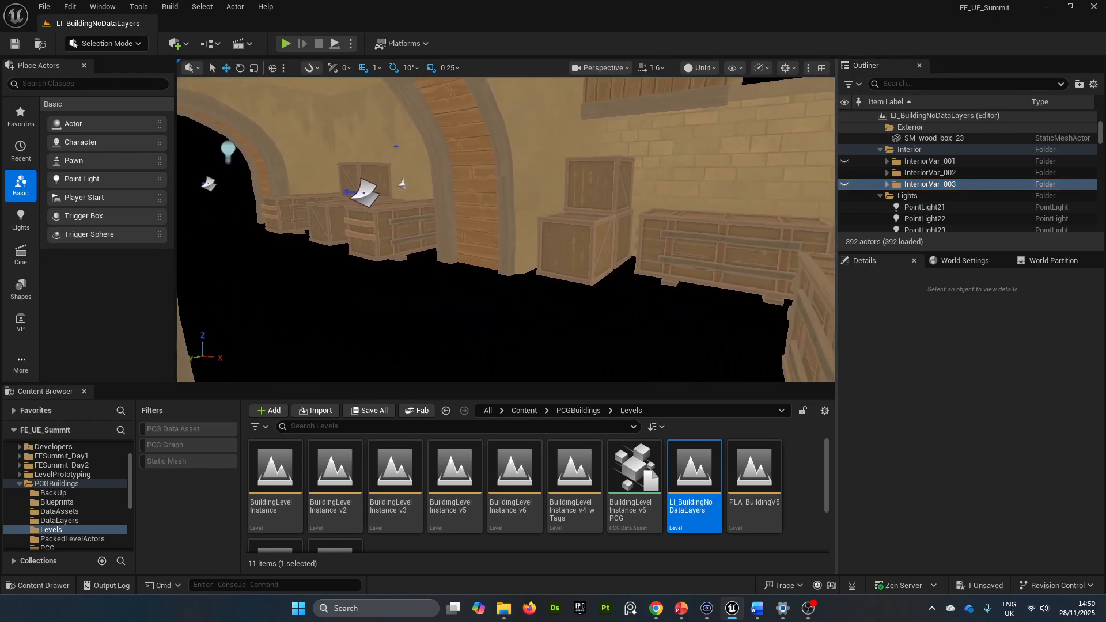
pyautogui.click(844, 172)
# Move back outside and examine the building's exterior with the interior variations hidden
pyautogui.press('s')
pyautogui.moveTo(675, 235); pyautogui.dragTo(754, 233, button='right')
pyautogui.press('a')
pyautogui.moveTo(716, 266)
pyautogui.mouseDown(button='right')
pyautogui.moveTo(743, 266)
pyautogui.moveTo(709, 266)
pyautogui.moveTo(726, 266)
pyautogui.moveTo(729, 250)
pyautogui.mouseUp(button='right')
pyautogui.press('w')
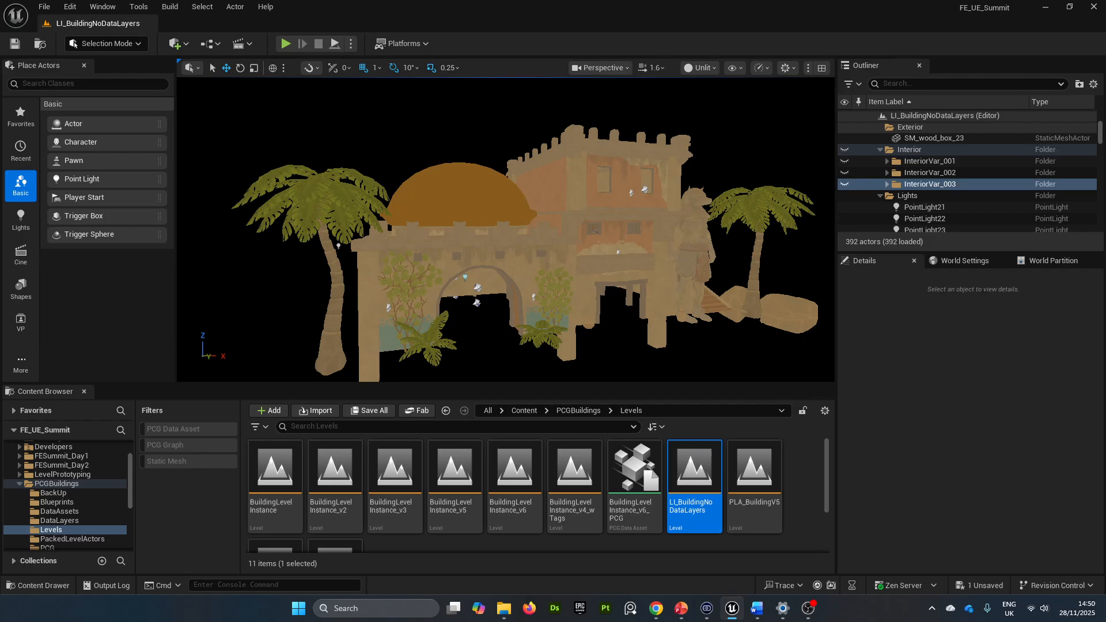
pyautogui.press('s')
pyautogui.moveTo(691, 265)
pyautogui.mouseDown(button='right')
pyautogui.moveTo(671, 279)
pyautogui.moveTo(684, 278)
pyautogui.mouseUp(button='right')
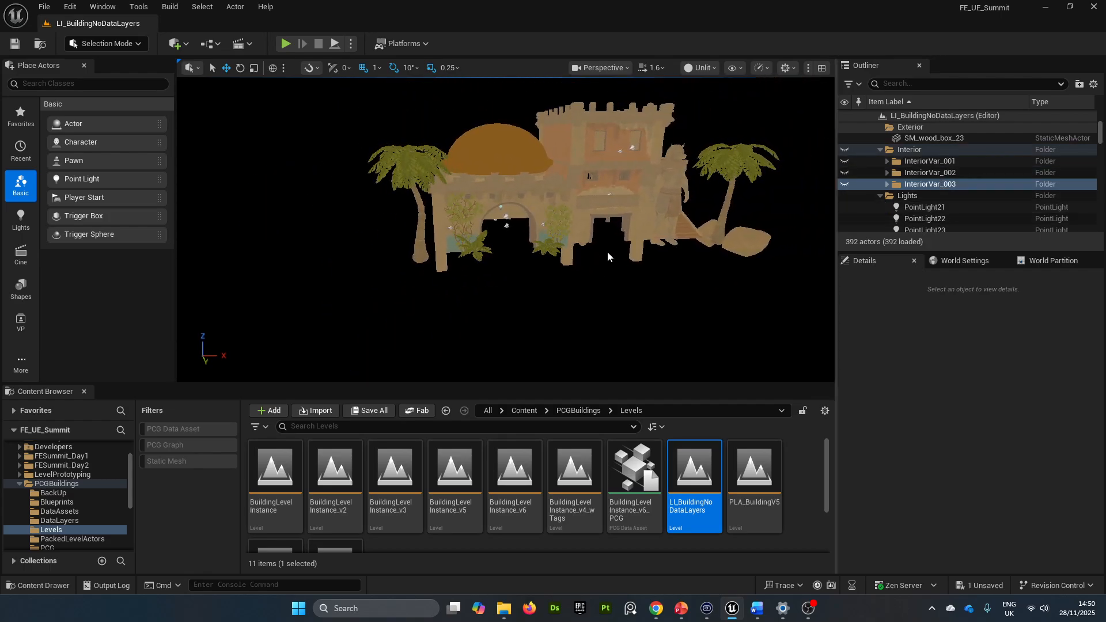
pyautogui.press('w')
pyautogui.moveTo(607, 251); pyautogui.dragTo(582, 247, button='right')
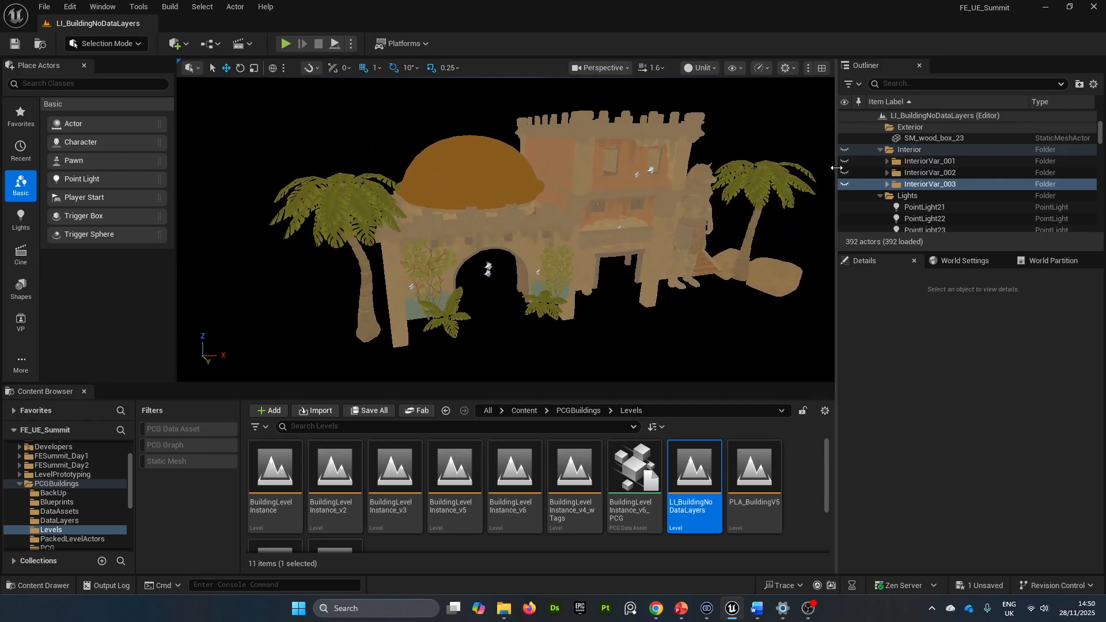
pyautogui.click(864, 183)
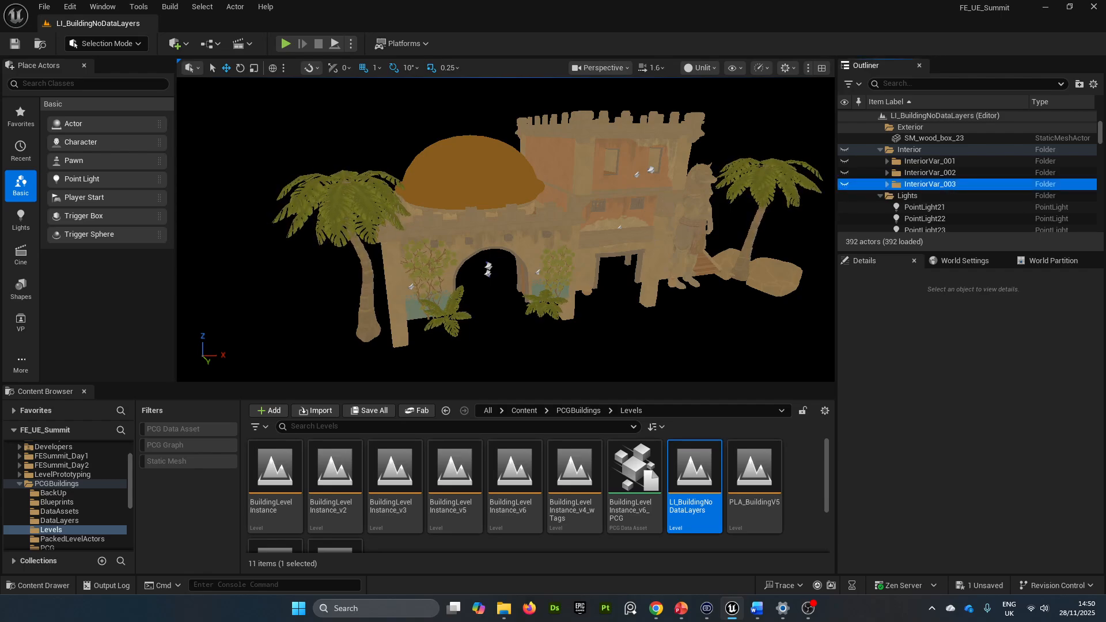
pyautogui.moveTo(600, 312)
pyautogui.mouseDown(button='right')
pyautogui.moveTo(620, 324)
pyautogui.moveTo(617, 298)
pyautogui.mouseUp(button='right')
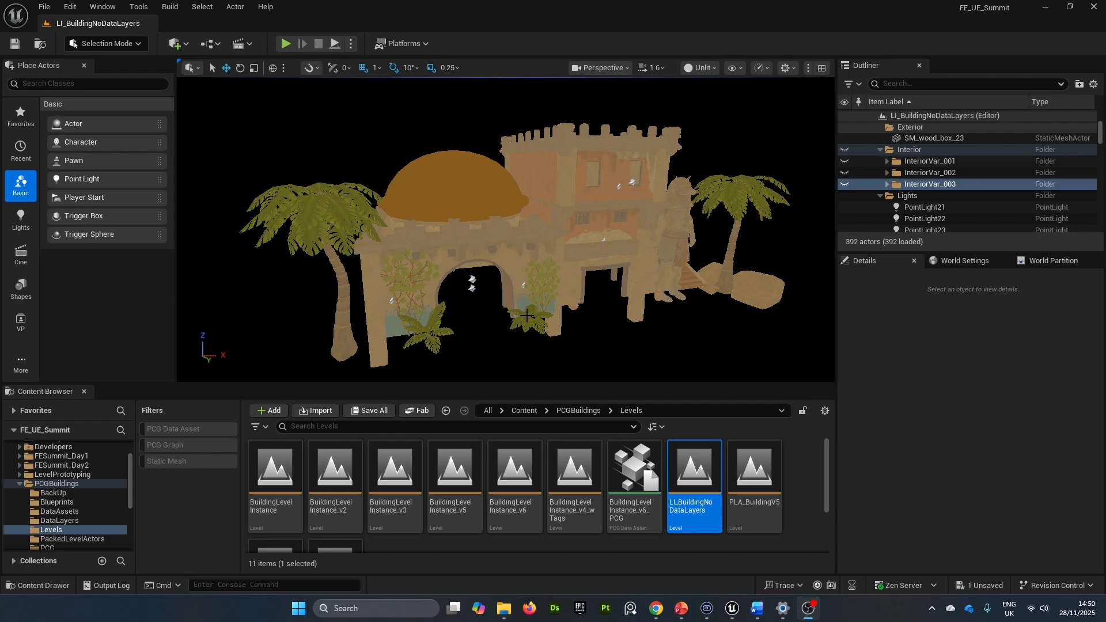
pyautogui.moveTo(603, 344)
pyautogui.mouseDown(button='right')
pyautogui.moveTo(581, 352)
pyautogui.moveTo(621, 361)
pyautogui.moveTo(586, 334)
pyautogui.mouseUp(button='right')
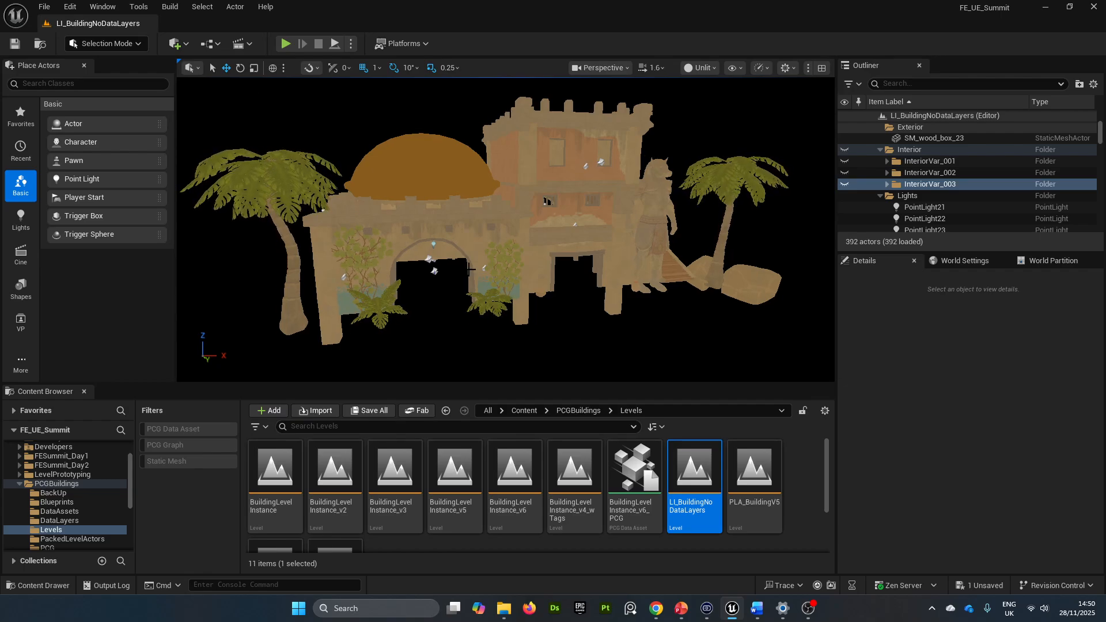
pyautogui.moveTo(547, 201); pyautogui.dragTo(513, 273, button='right')
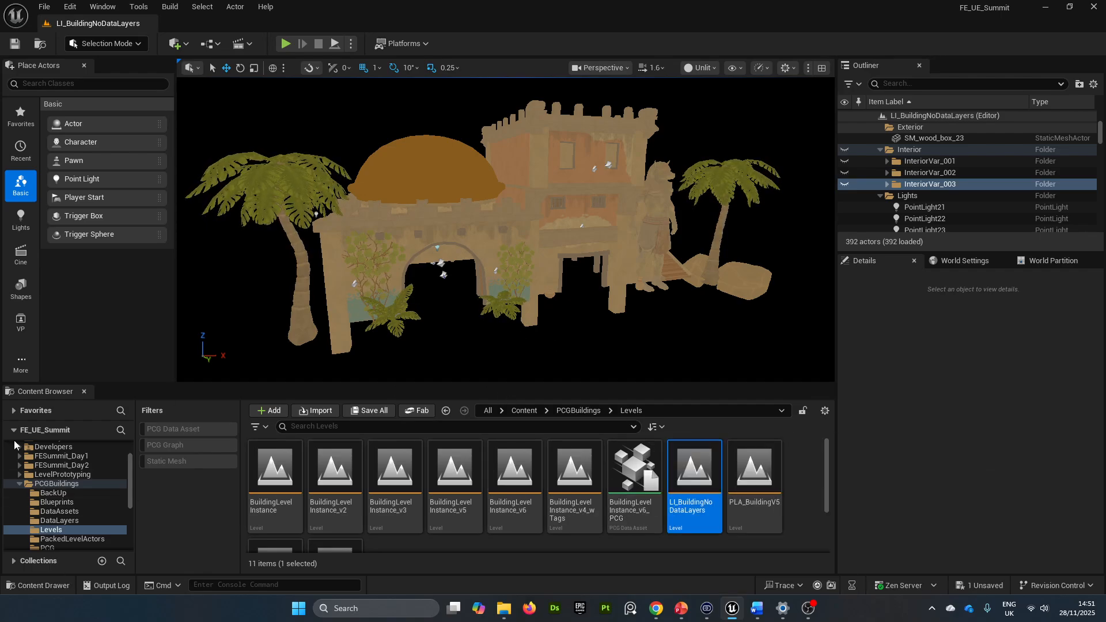
# Open the PCGBuildings DataLayers content folder and filter the details of SM_roof_dome_12 by "data" to show its data layer properties
pyautogui.click(55, 520)
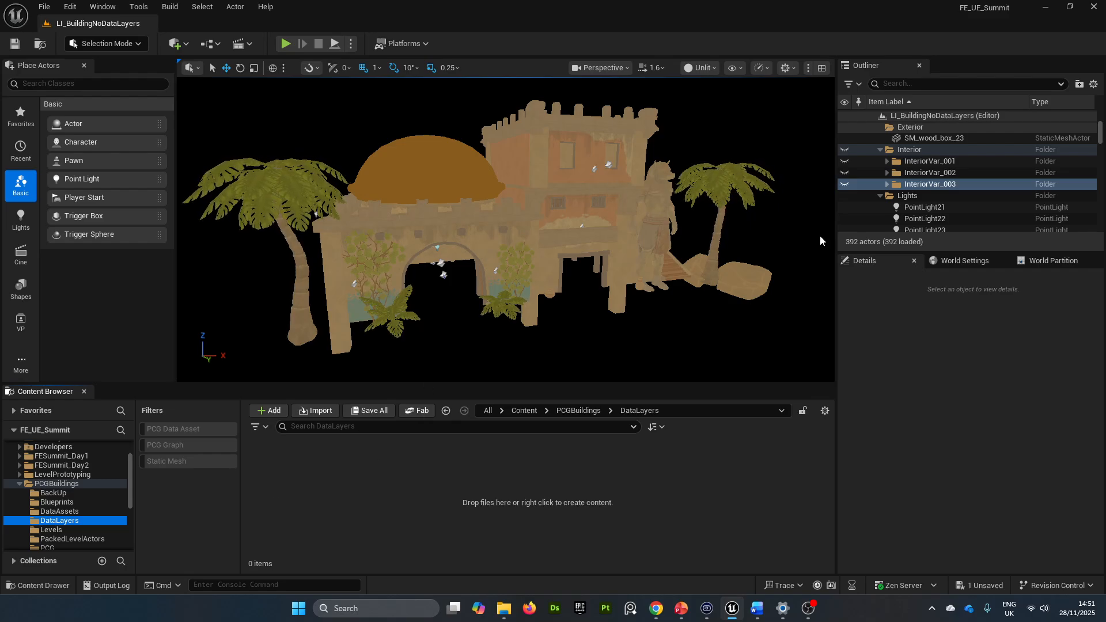
pyautogui.scroll(3, 915, 156)
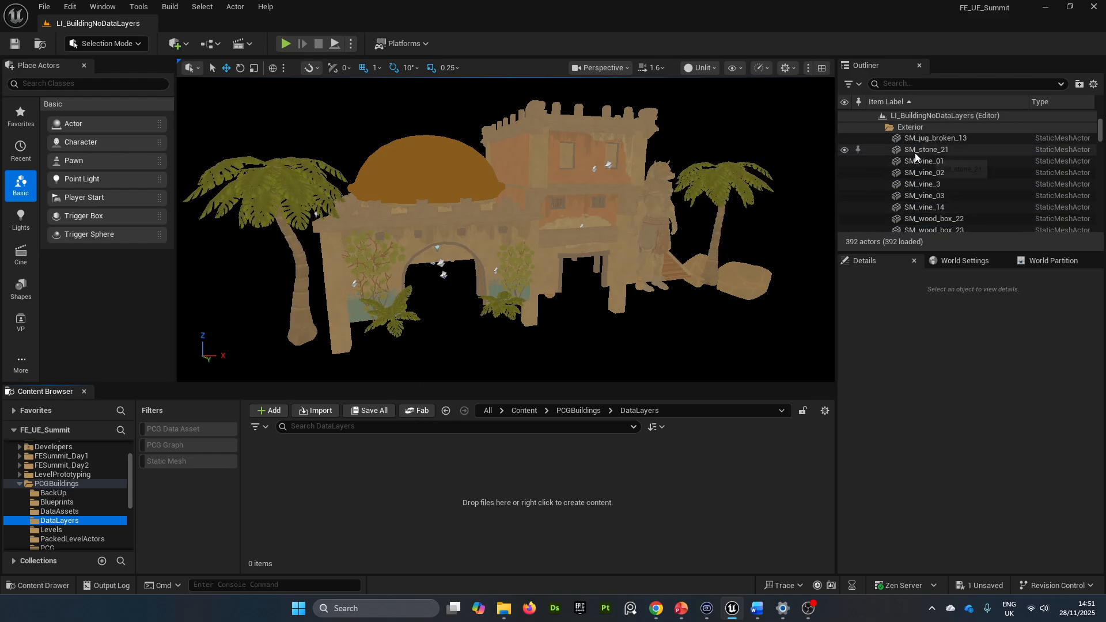
pyautogui.scroll(5, 916, 156)
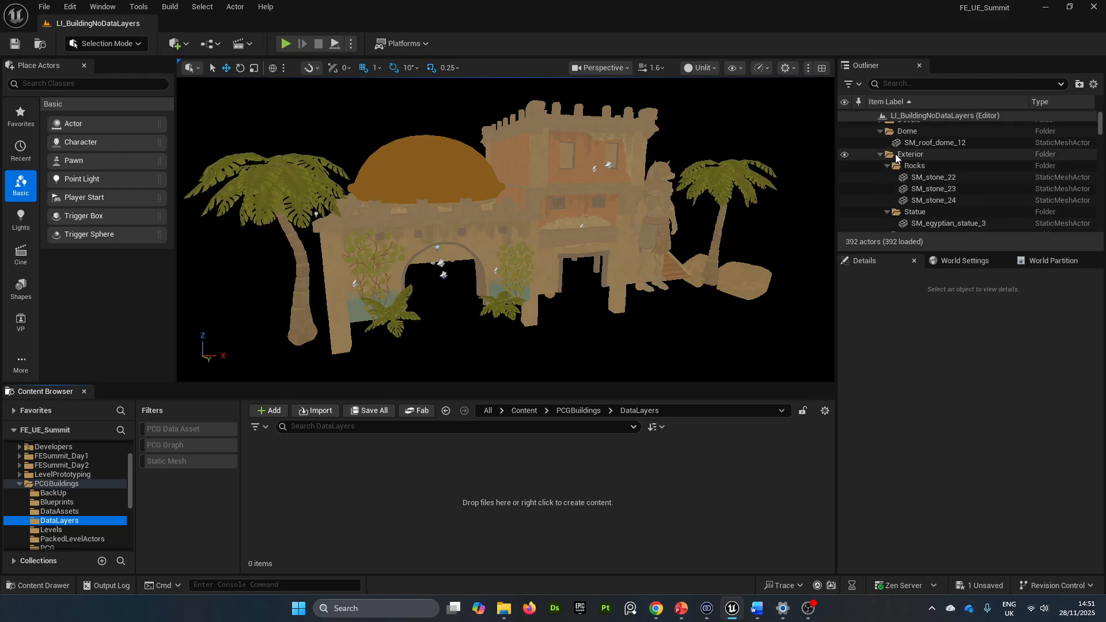
pyautogui.click(922, 143)
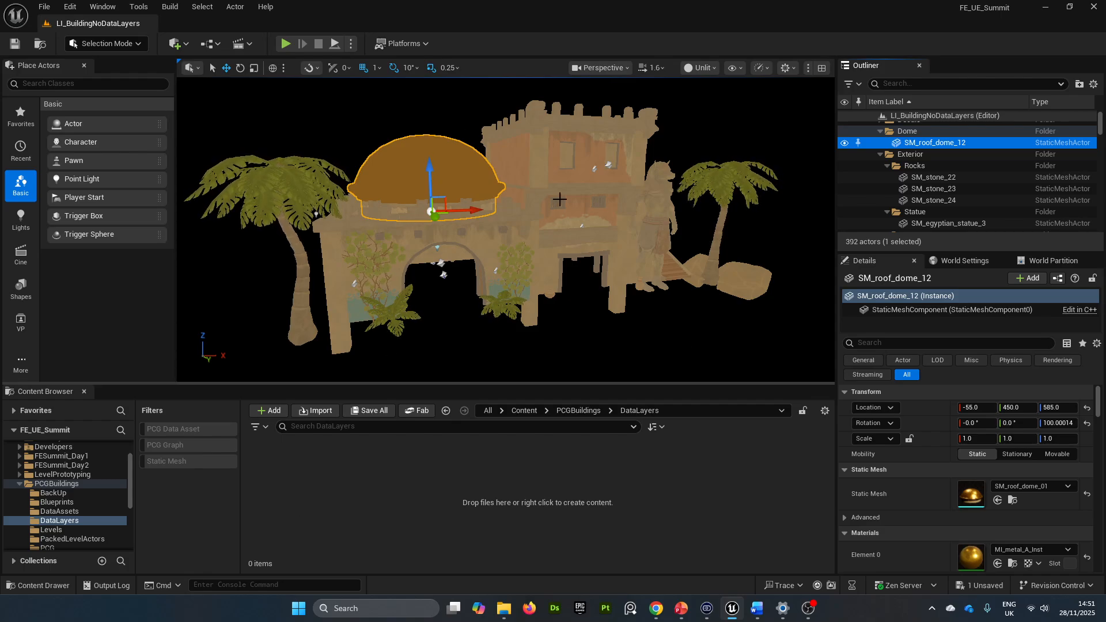
pyautogui.click(897, 344)
pyautogui.write('da')
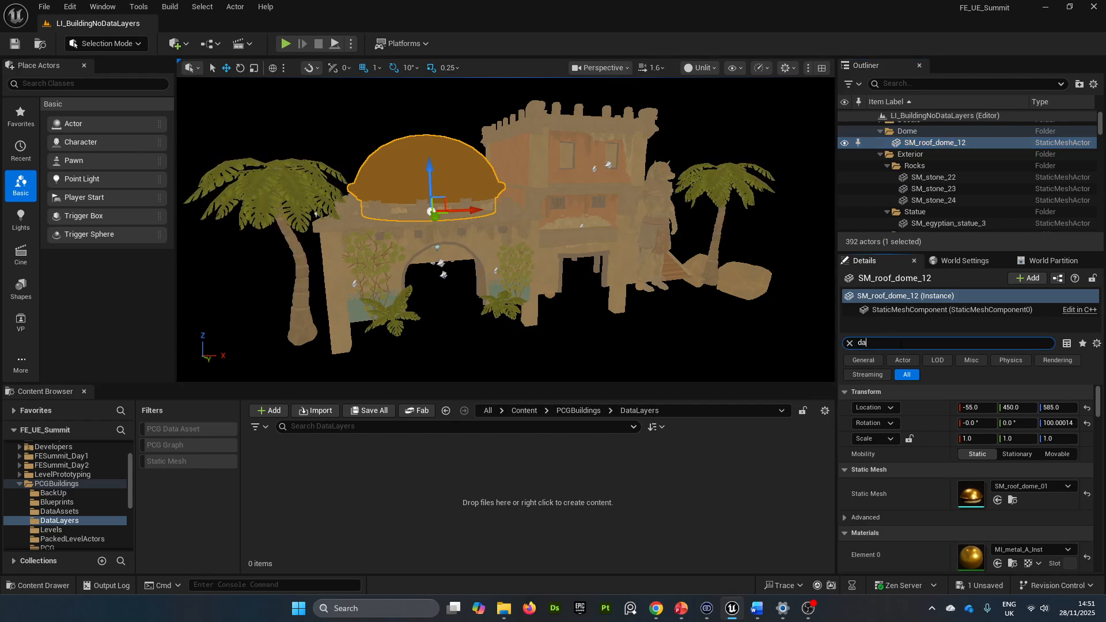
pyautogui.write('ta')
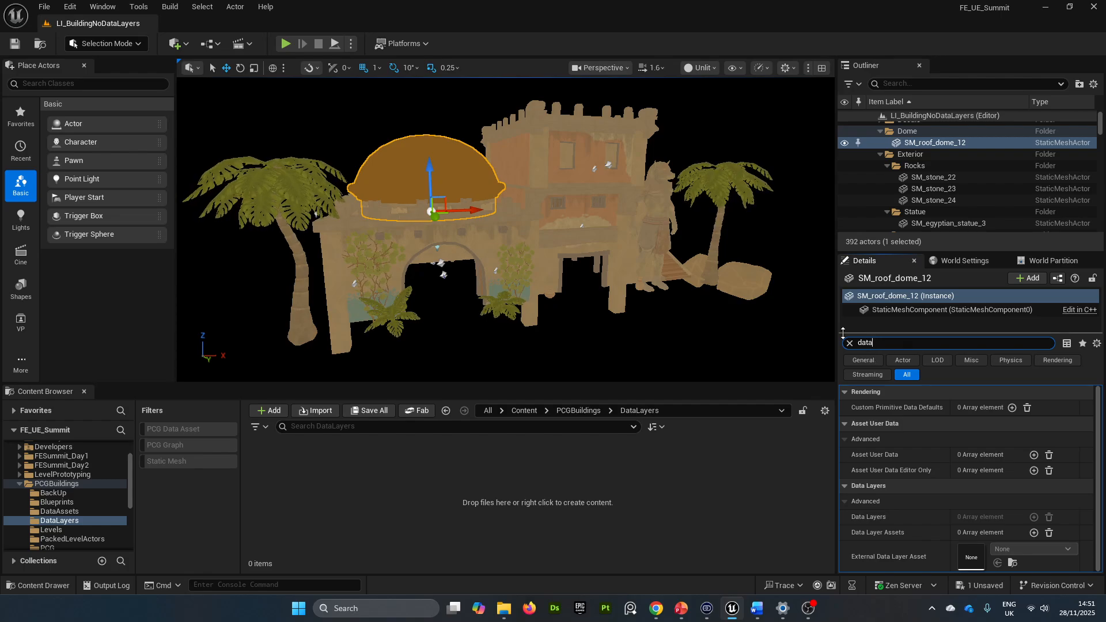
pyautogui.moveTo(864, 333); pyautogui.dragTo(869, 325)
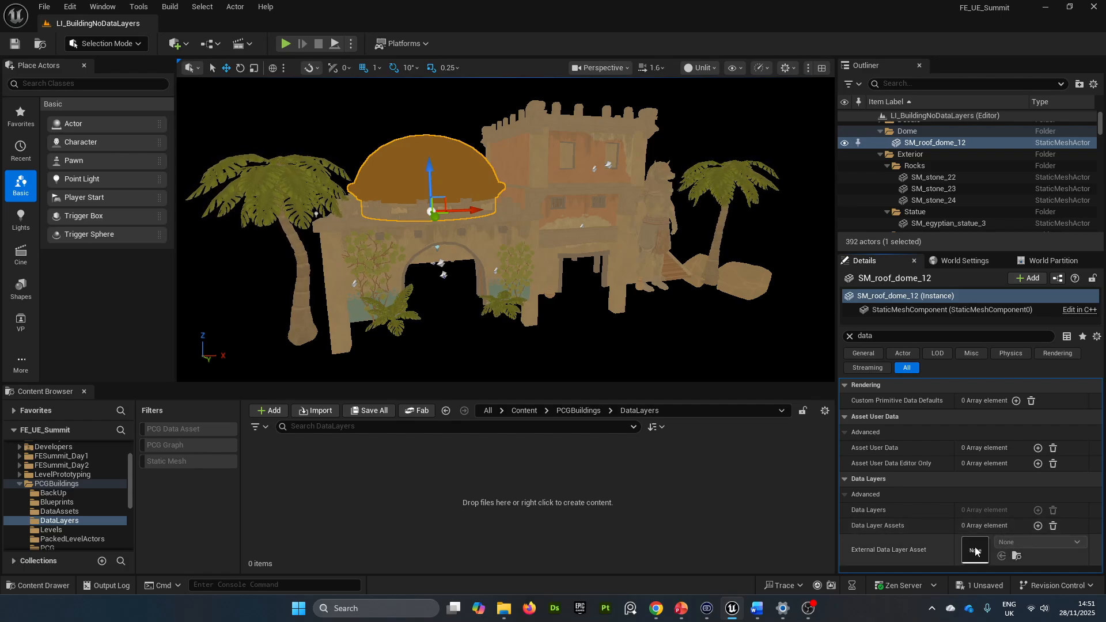
# Create a Data Layer asset in the DataLayers folder
pyautogui.rightClick(272, 479)
pyautogui.moveTo(362, 277)
pyautogui.write('data')
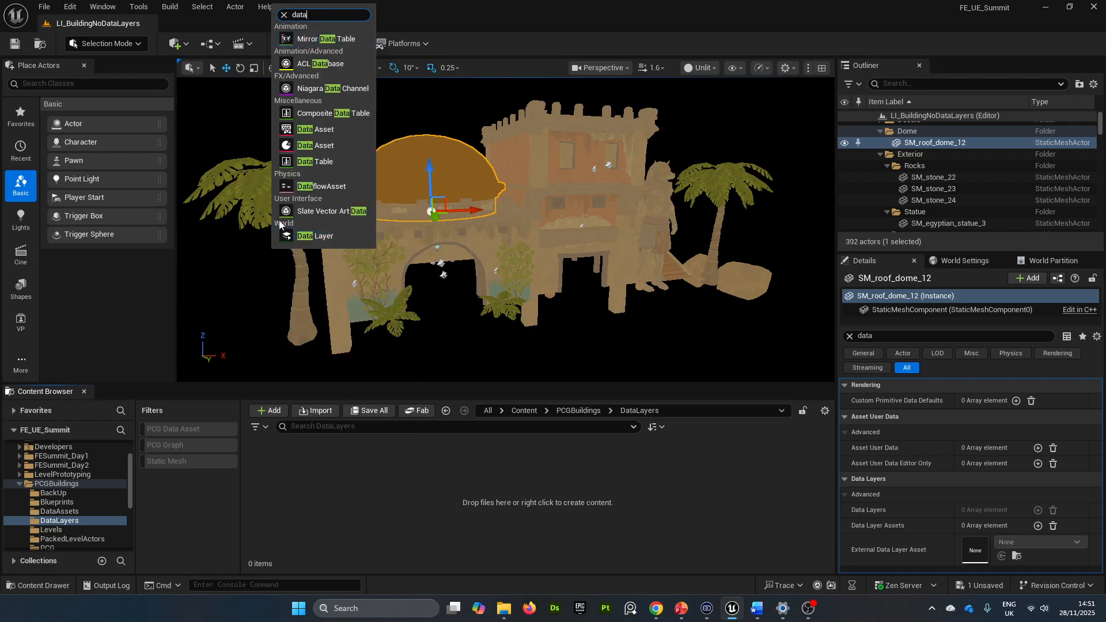
pyautogui.click(313, 236)
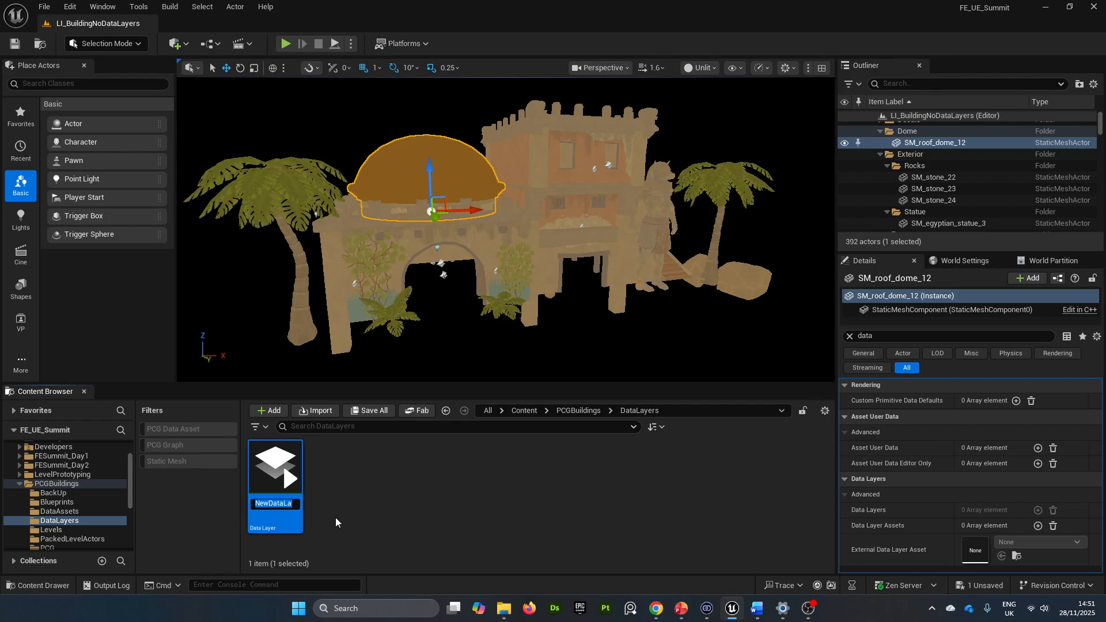
# Set the new data layer asset's type to Editor with Supports Actor Filters enabled, and save the asset
pyautogui.moveTo(272, 461)
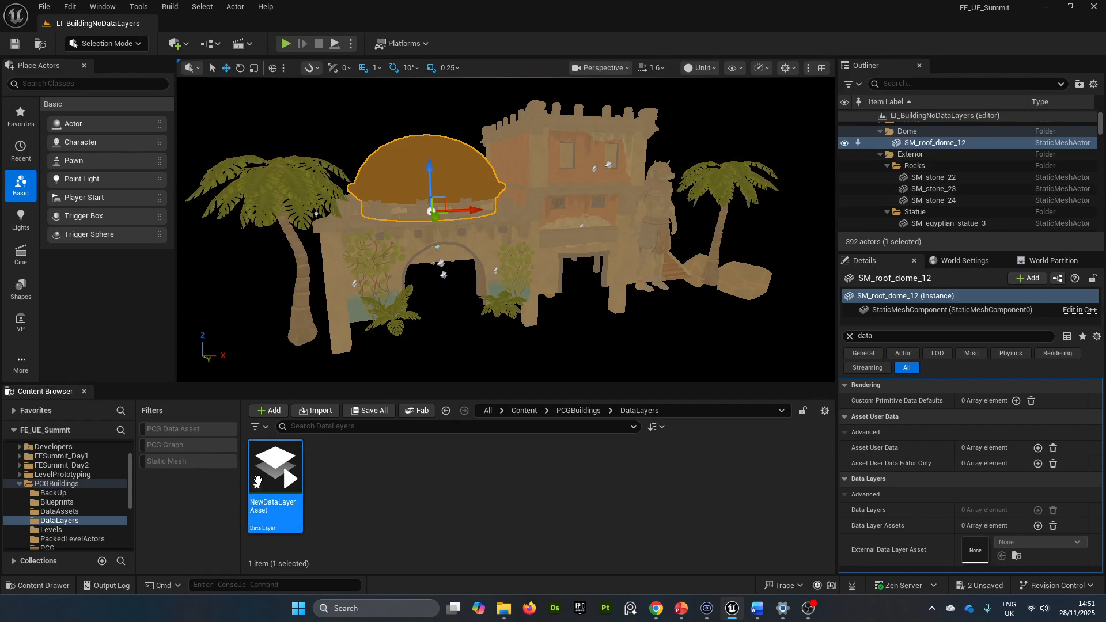
pyautogui.doubleClick(270, 465)
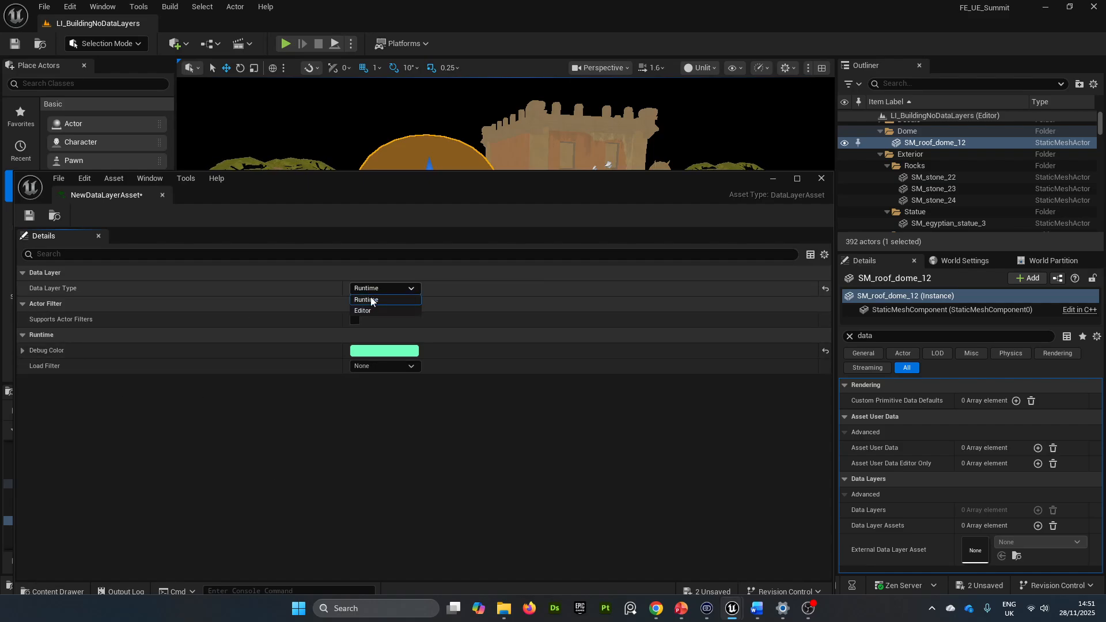
pyautogui.click(371, 310)
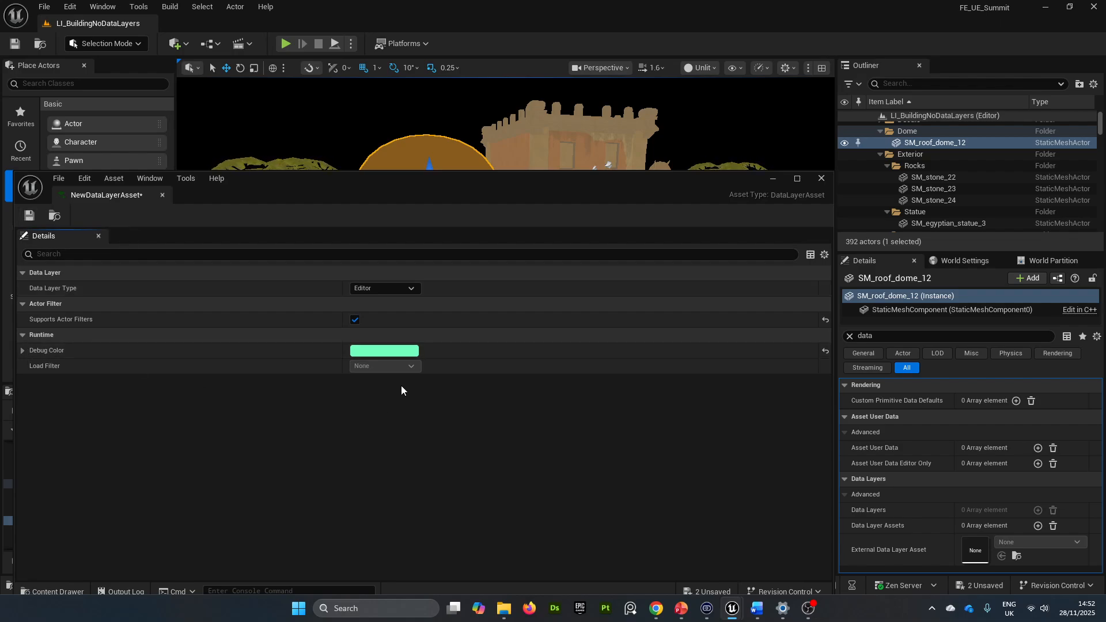
pyautogui.click(23, 350)
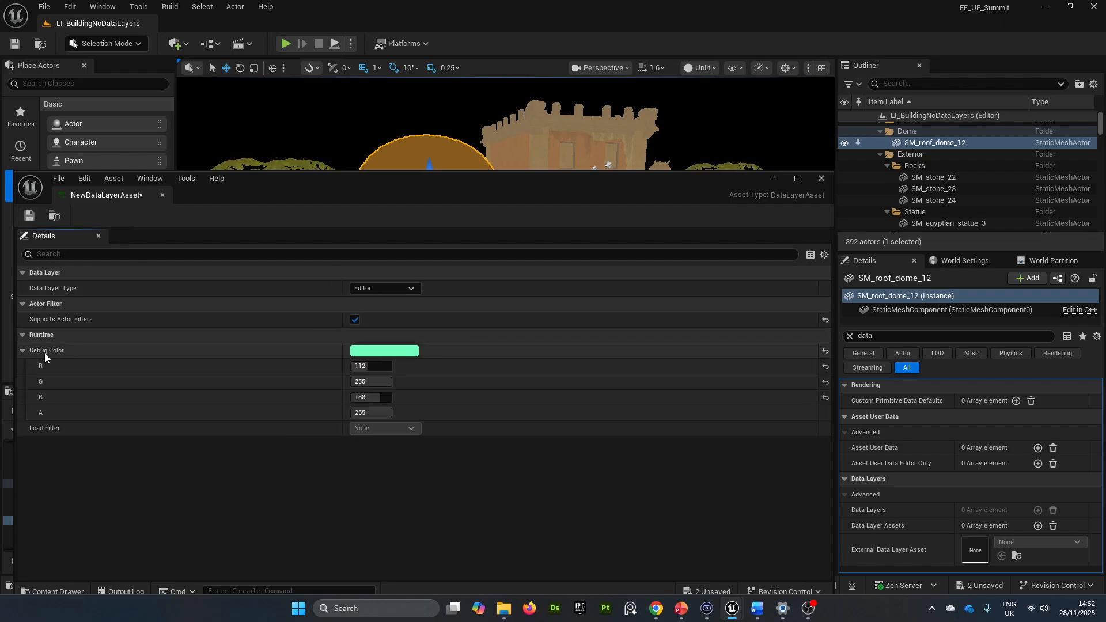
pyautogui.click(23, 350)
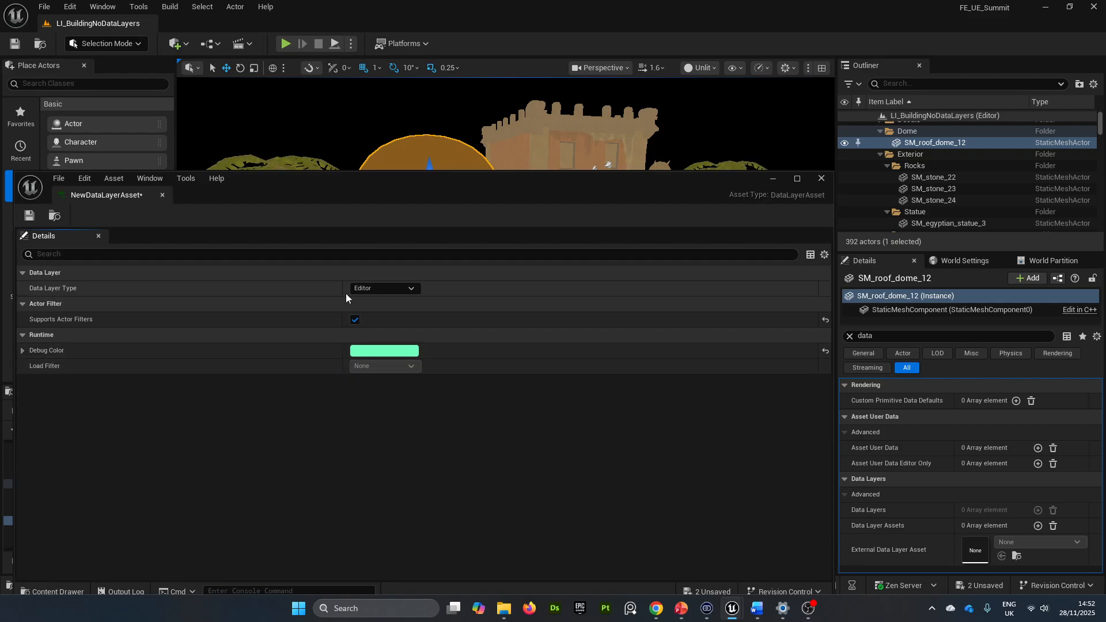
pyautogui.click(29, 215)
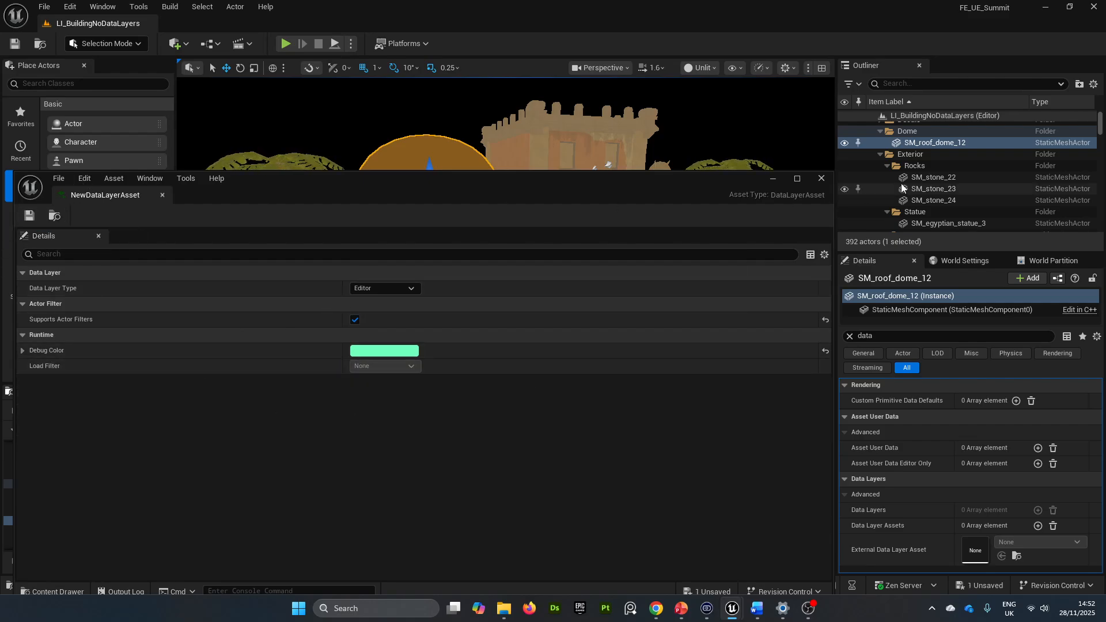
# Close the data layer asset editor and search the Editor Preferences for "act"
pyautogui.click(822, 178)
pyautogui.click(70, 6)
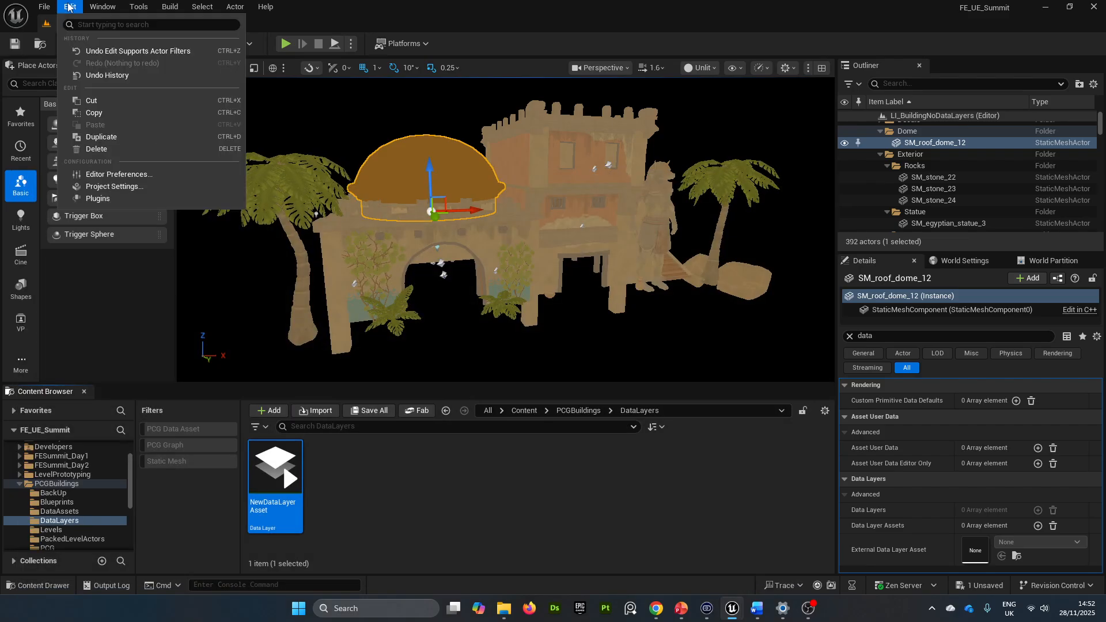
pyautogui.click(136, 178)
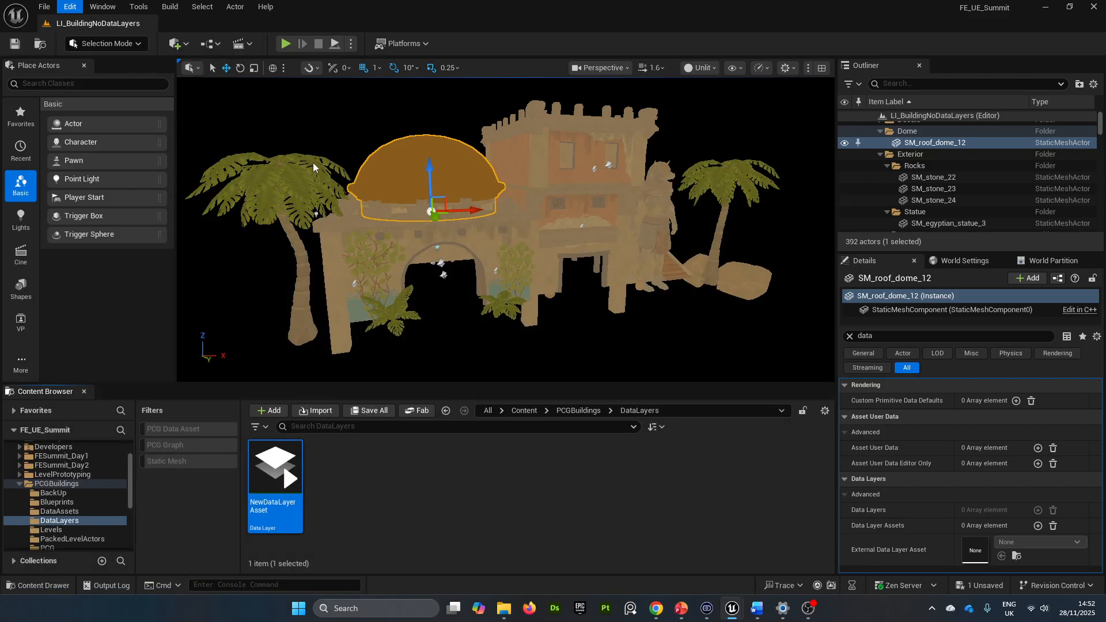
pyautogui.write('ac')
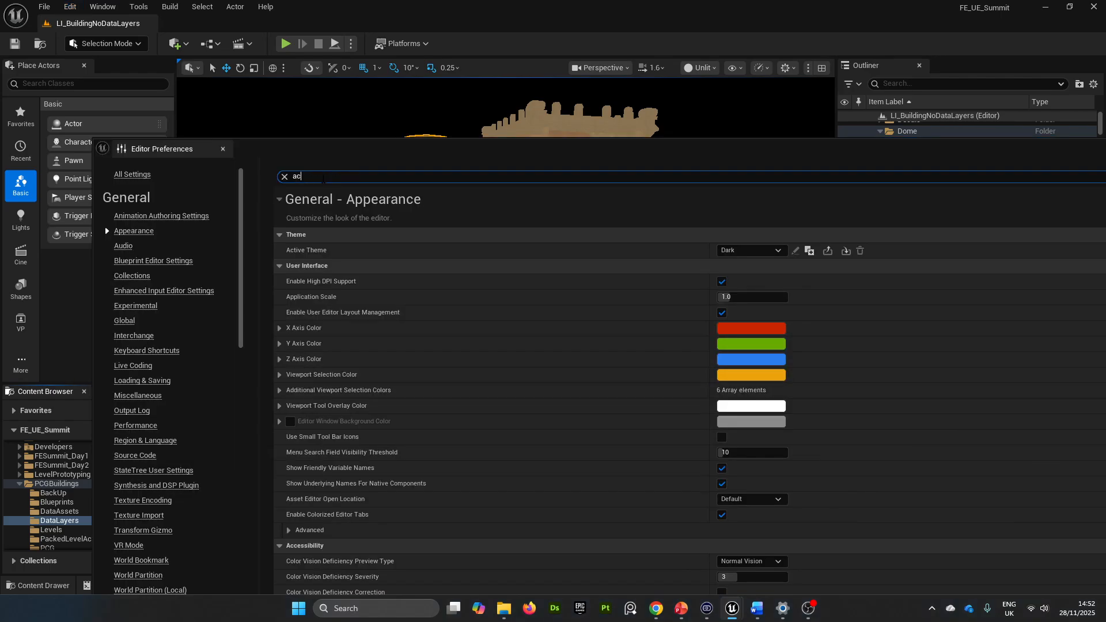
pyautogui.write('t')
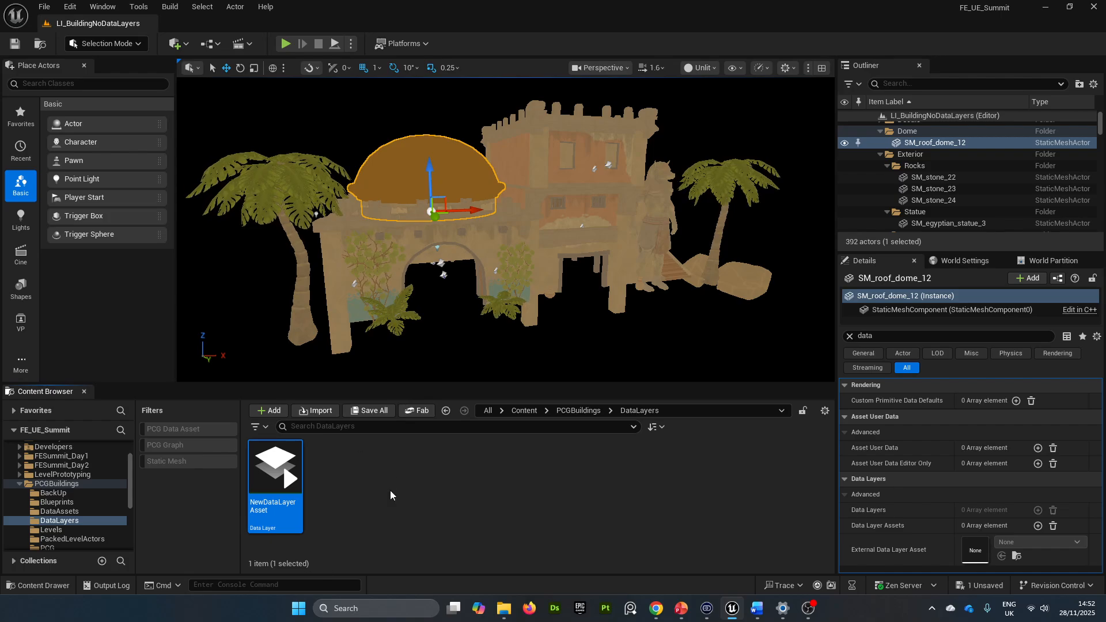
# Duplicate NewDataLayerAsset as DL_Dome and assign it to SM_roof_dome_12 as a Data Layer Asset
pyautogui.click(386, 491)
pyautogui.click(288, 485)
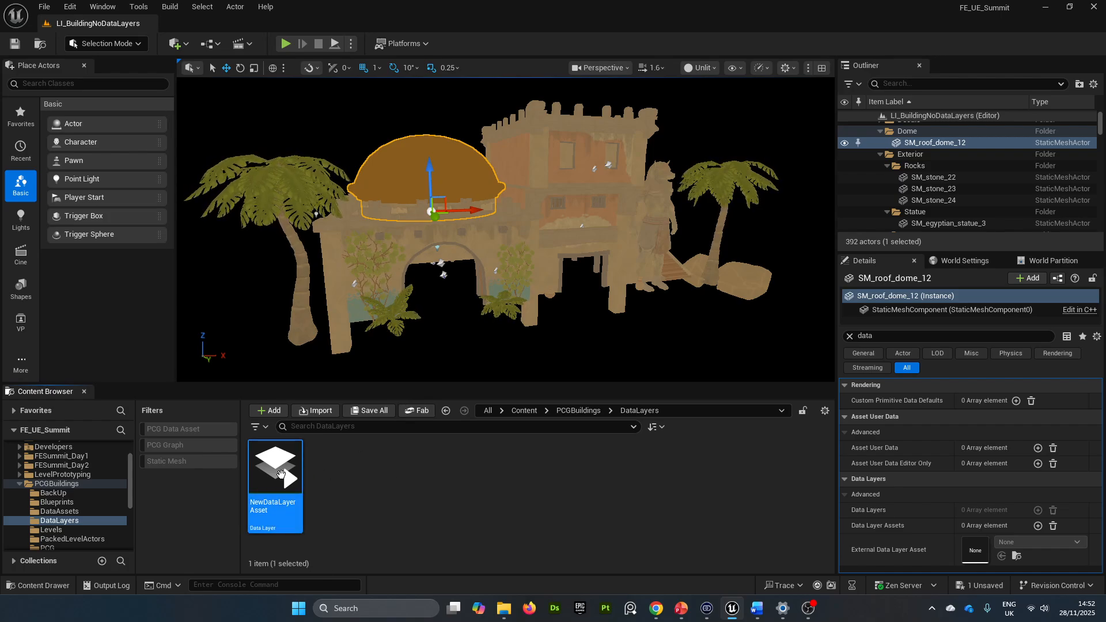
pyautogui.hotkey('ctrl', 'd')
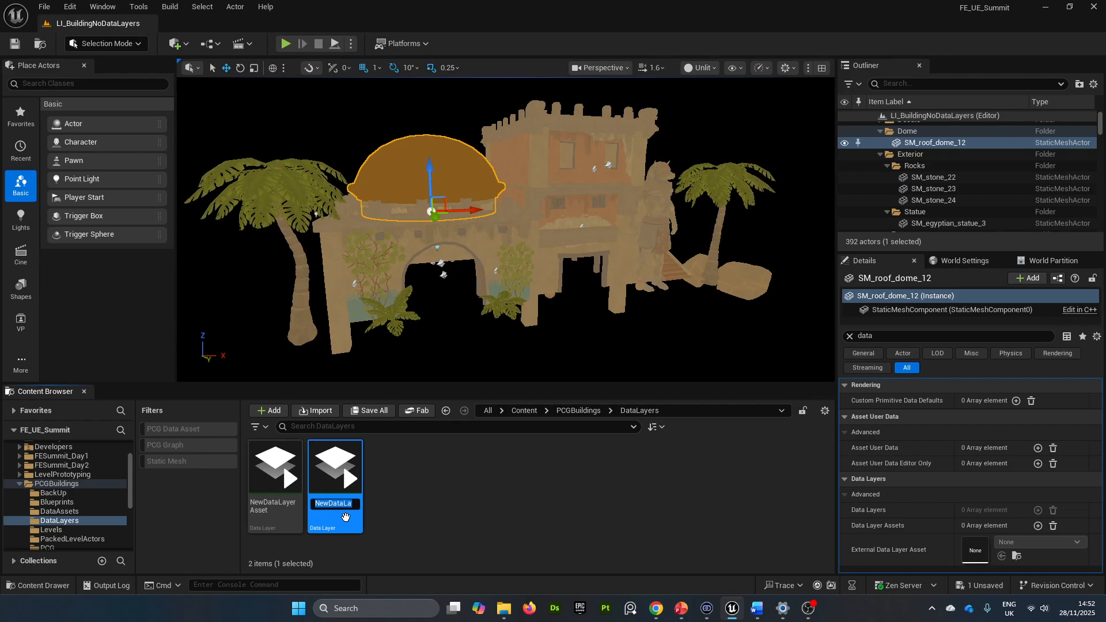
pyautogui.write('DL)_')
pyautogui.press('BackSpace')
pyautogui.press('BackSpace')
pyautogui.write('_Dome')
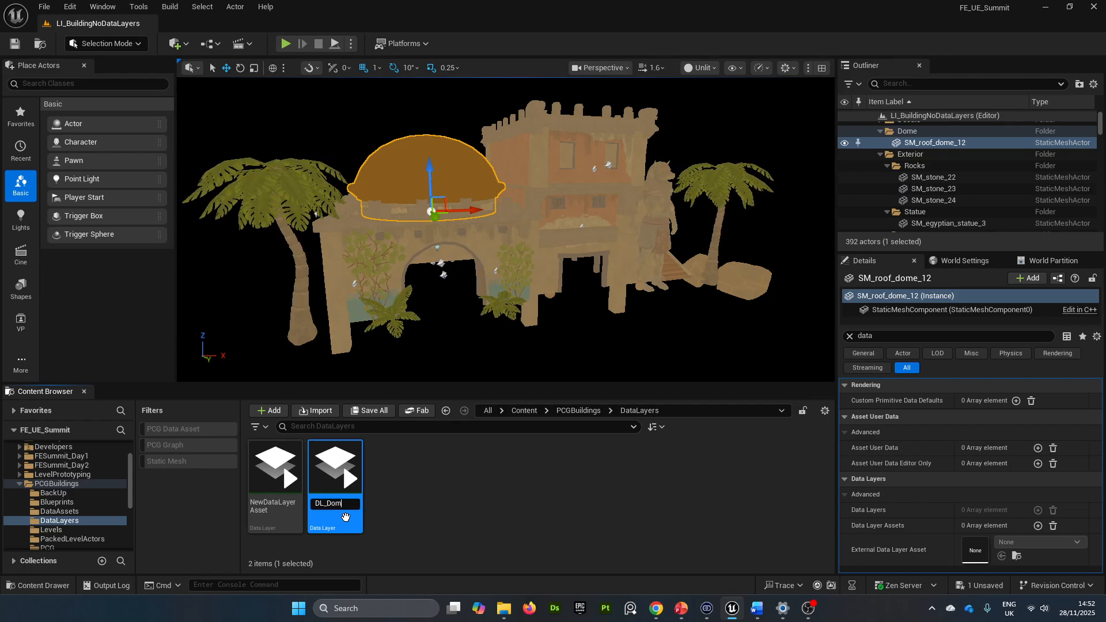
pyautogui.press('Return')
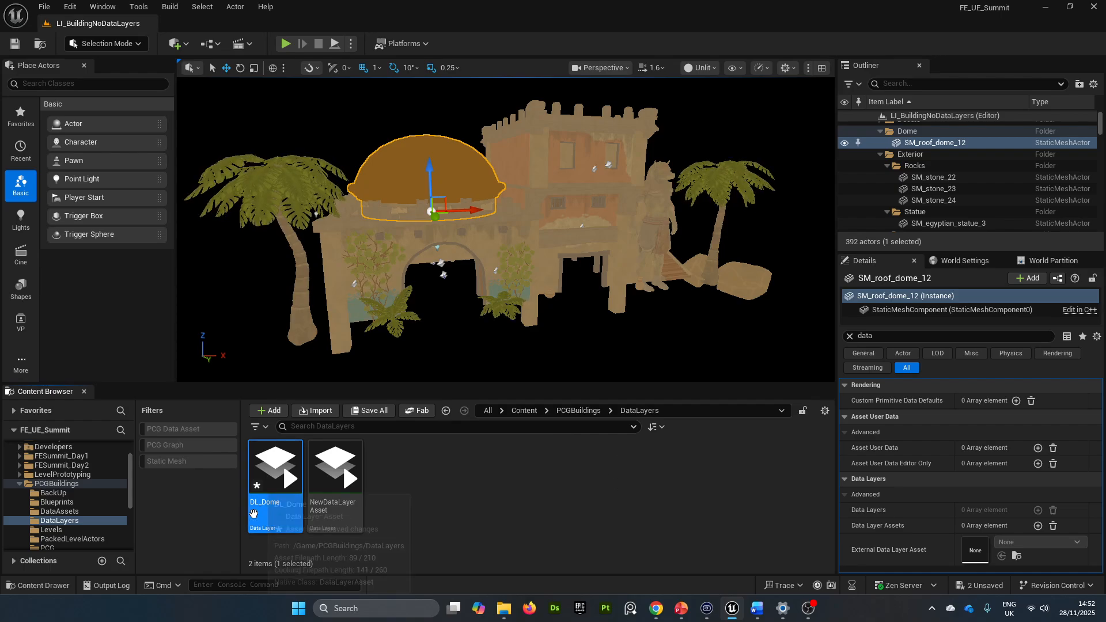
pyautogui.moveTo(275, 472); pyautogui.dragTo(977, 531)
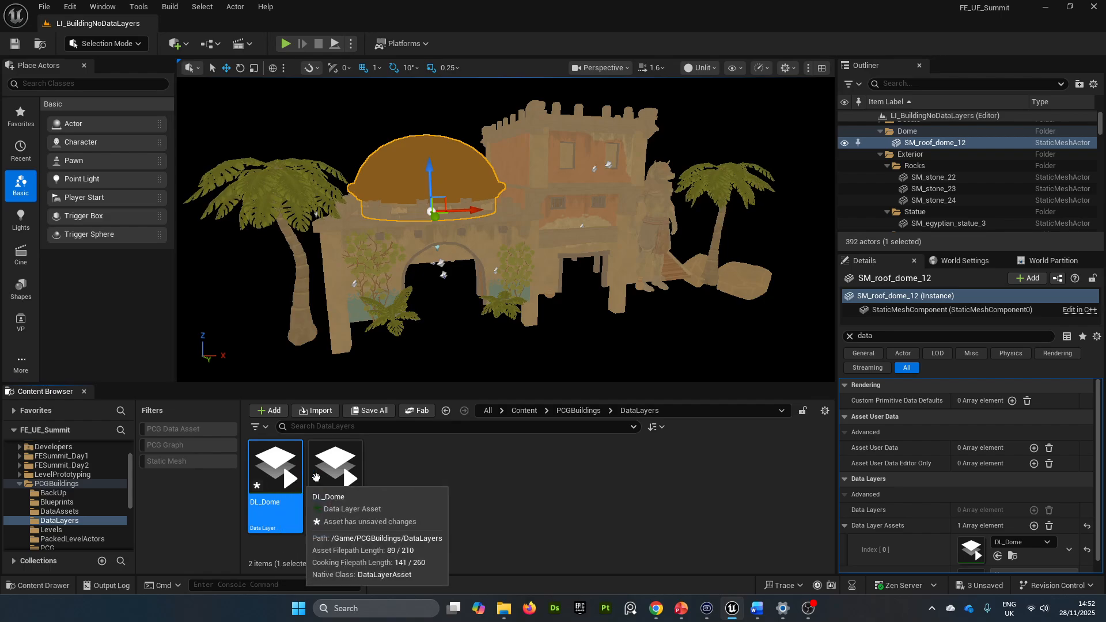
# Open the Data Layers Outliner and add DL_Dome to the LI_BuildingNoDataLayers level
pyautogui.click(103, 6)
pyautogui.moveTo(176, 137)
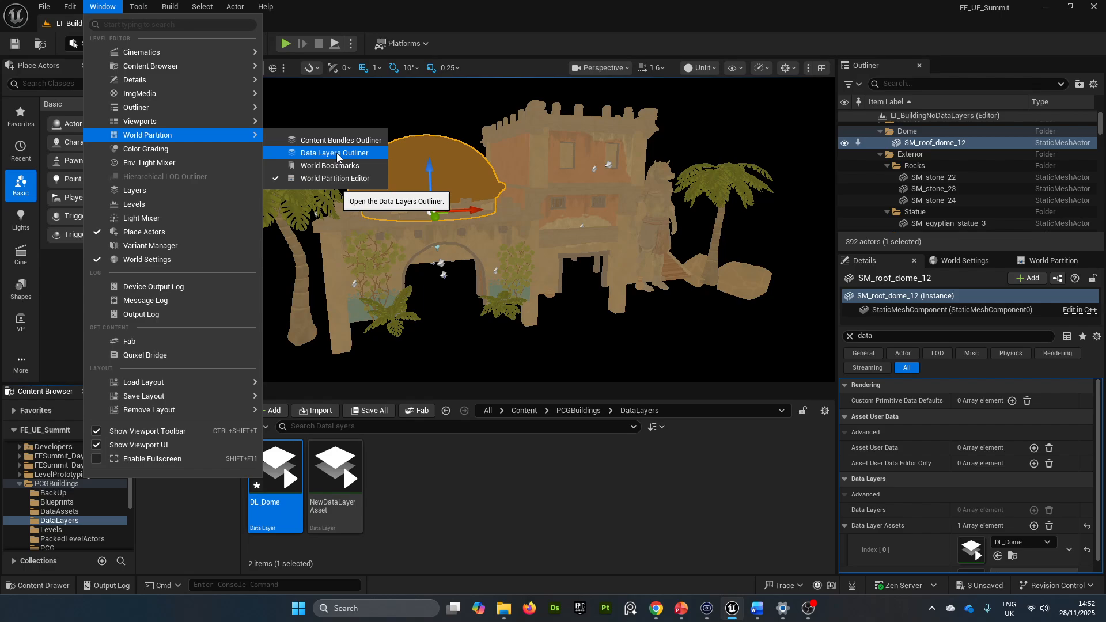
pyautogui.click(337, 154)
pyautogui.moveTo(355, 95); pyautogui.dragTo(516, 74)
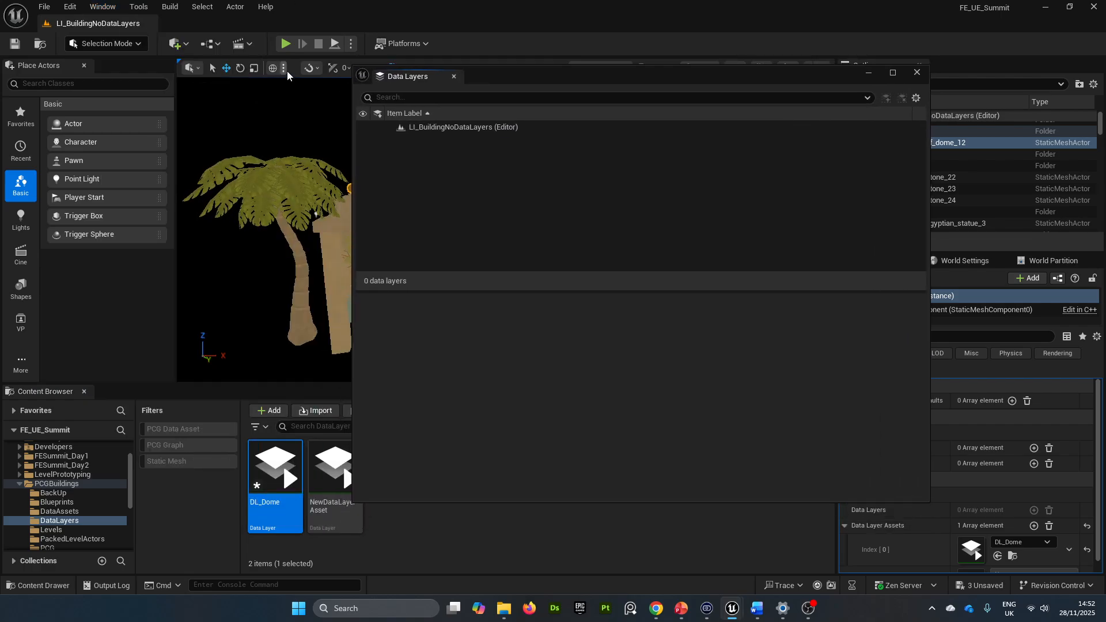
pyautogui.moveTo(353, 67); pyautogui.dragTo(496, 158)
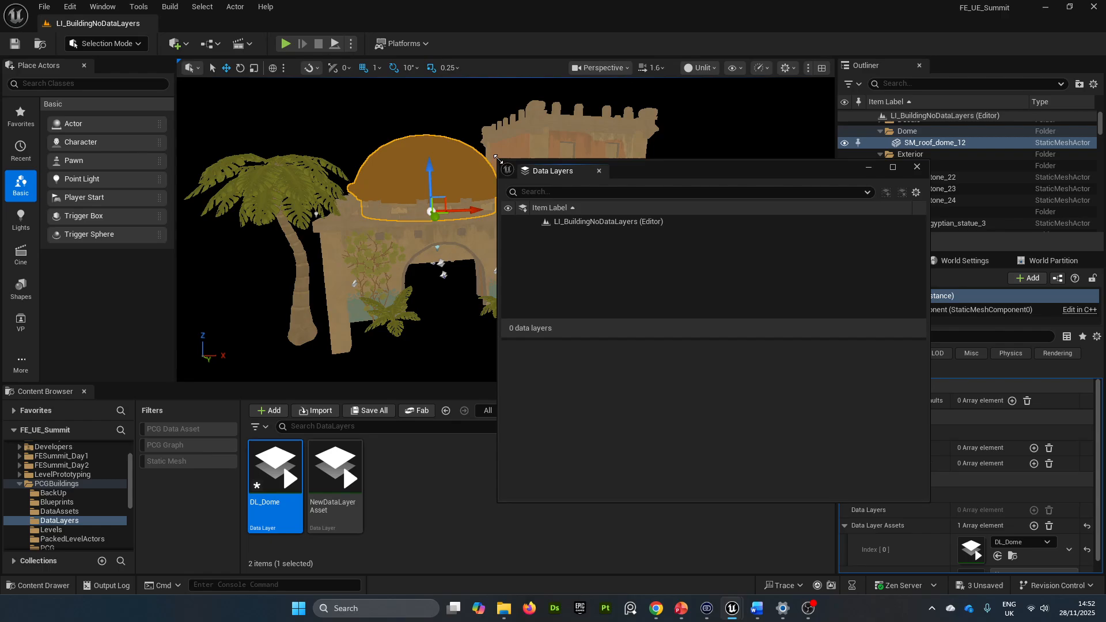
pyautogui.moveTo(651, 168); pyautogui.dragTo(540, 127)
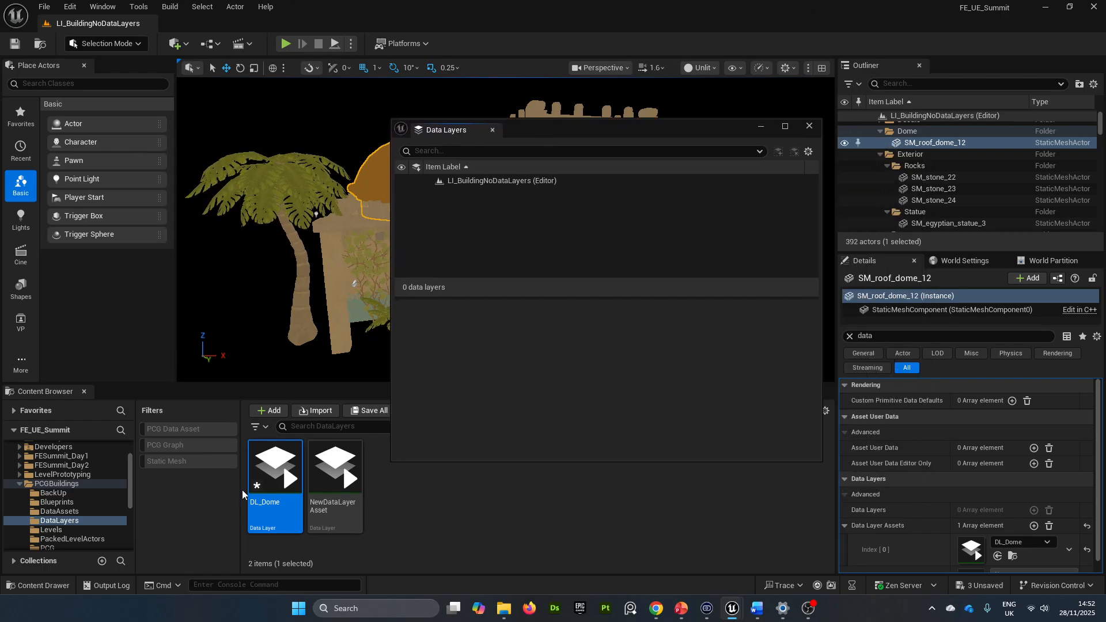
pyautogui.moveTo(256, 487); pyautogui.dragTo(513, 224)
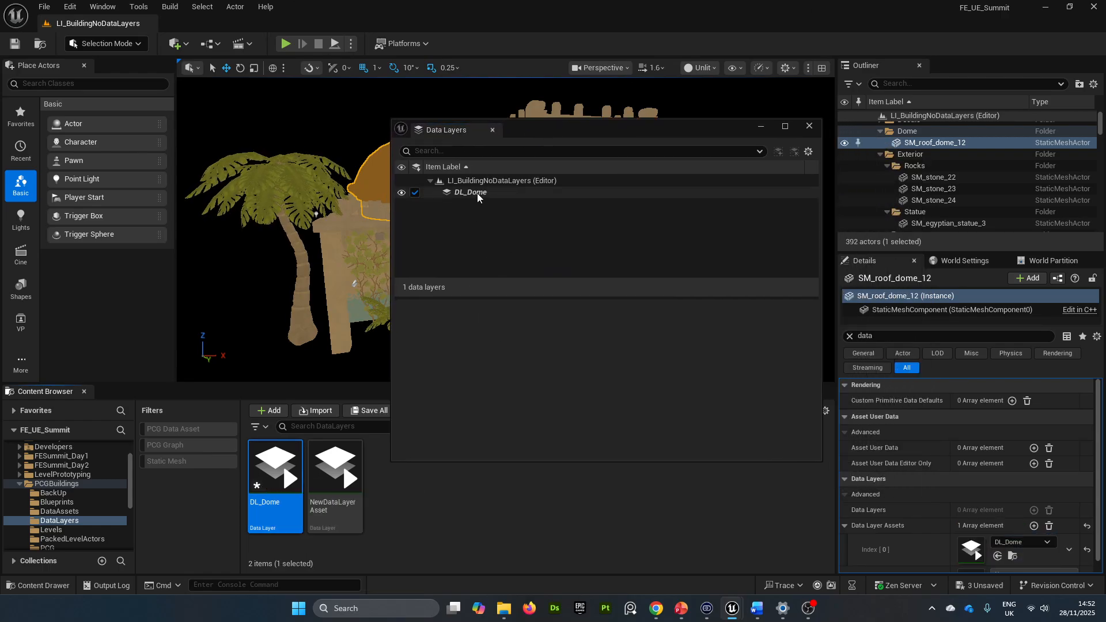
pyautogui.moveTo(534, 133); pyautogui.dragTo(495, 242)
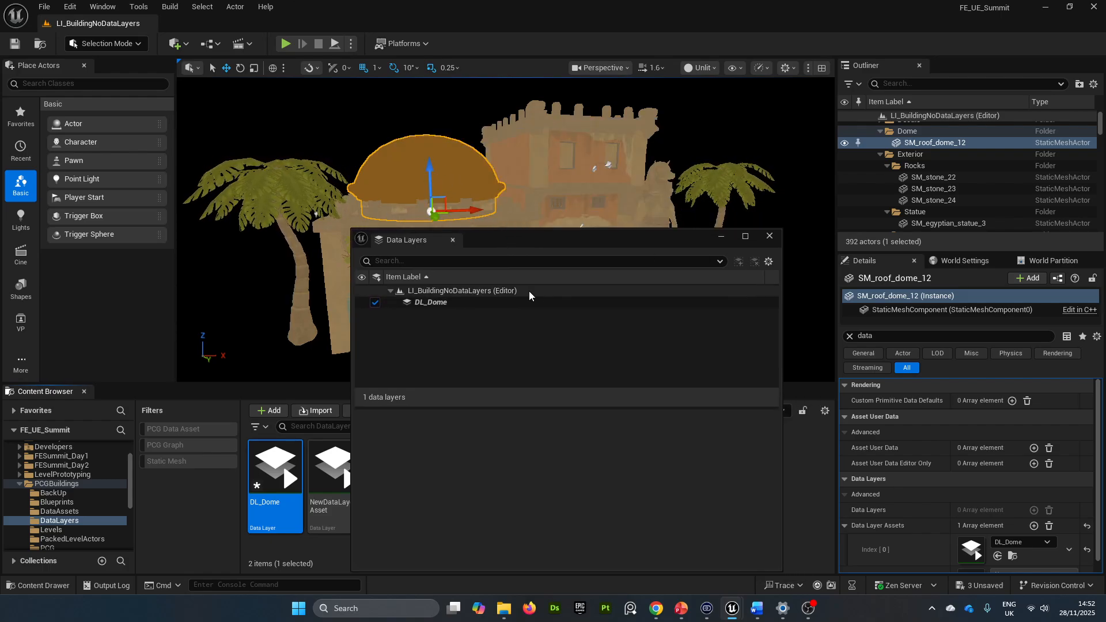
# Examine DL_Dome's actor filter, initial visibility, loading and runtime settings in the Data Layers Outliner
pyautogui.click(491, 306)
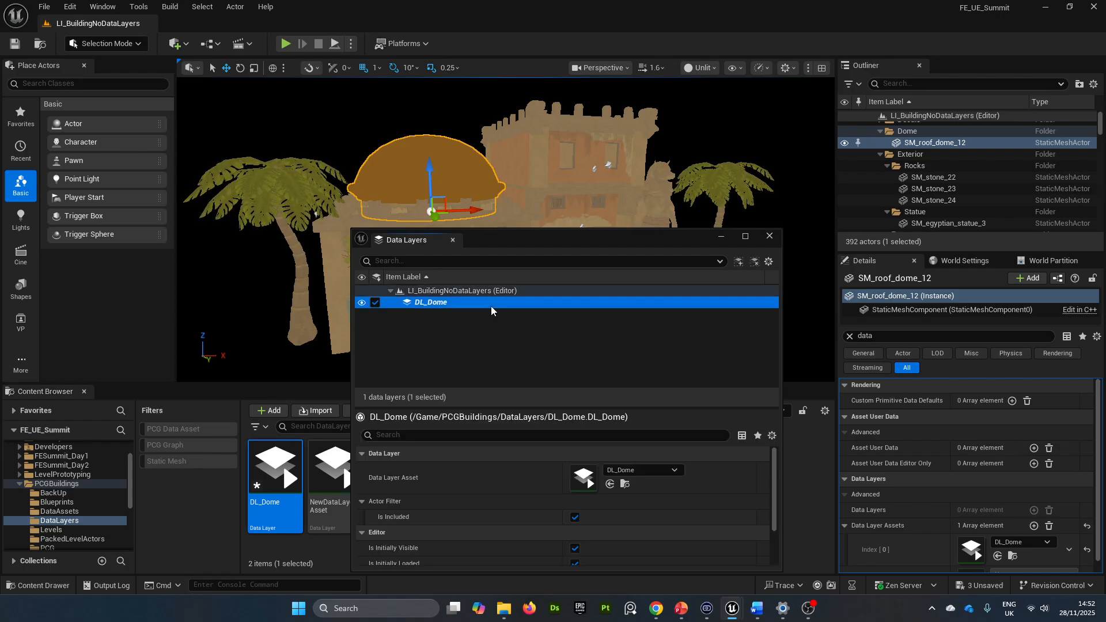
pyautogui.click(739, 265)
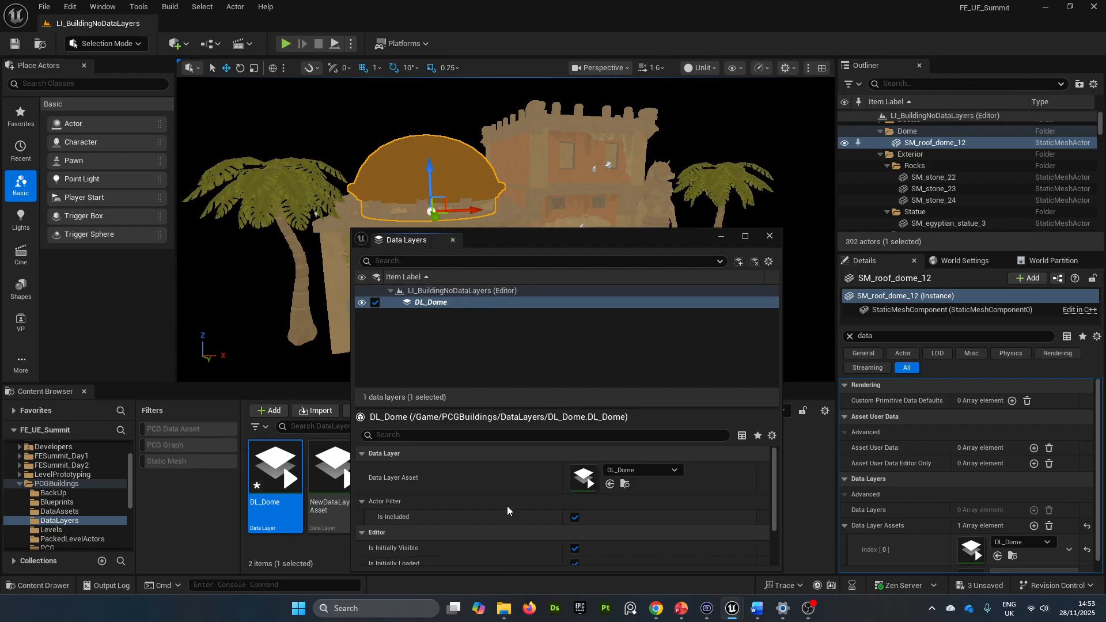
pyautogui.moveTo(556, 241); pyautogui.dragTo(573, 160)
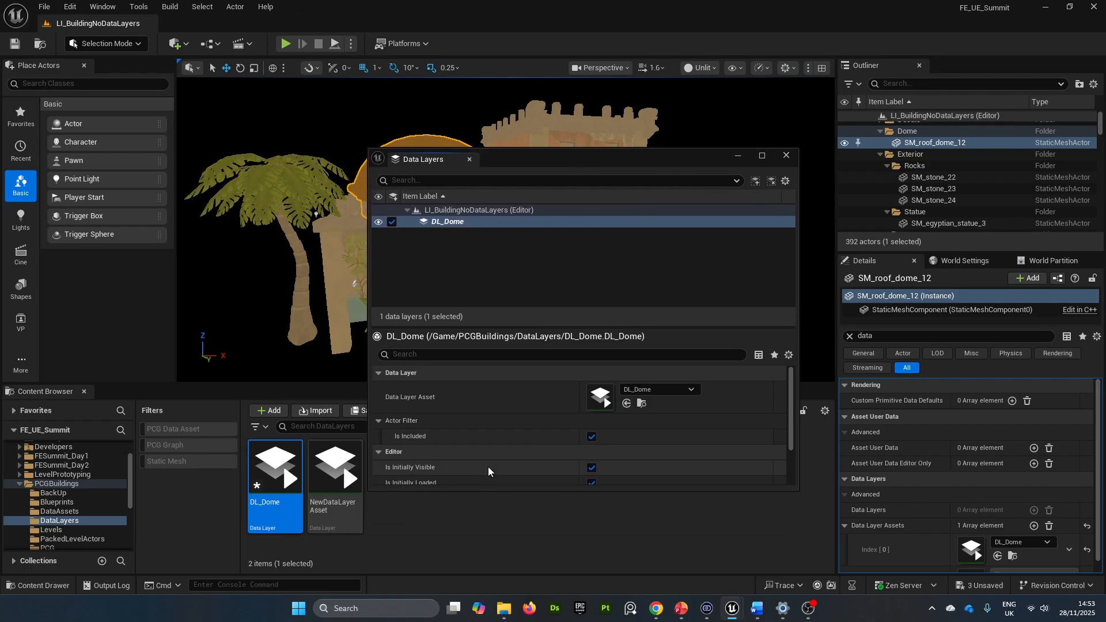
pyautogui.scroll(-3, 492, 467)
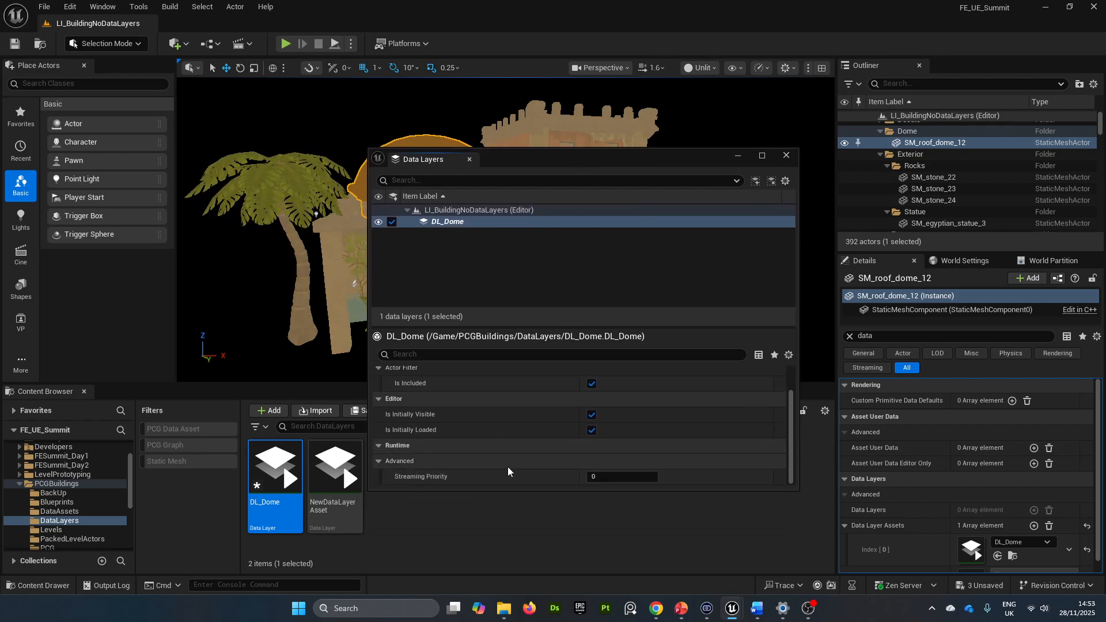
pyautogui.scroll(3, 506, 467)
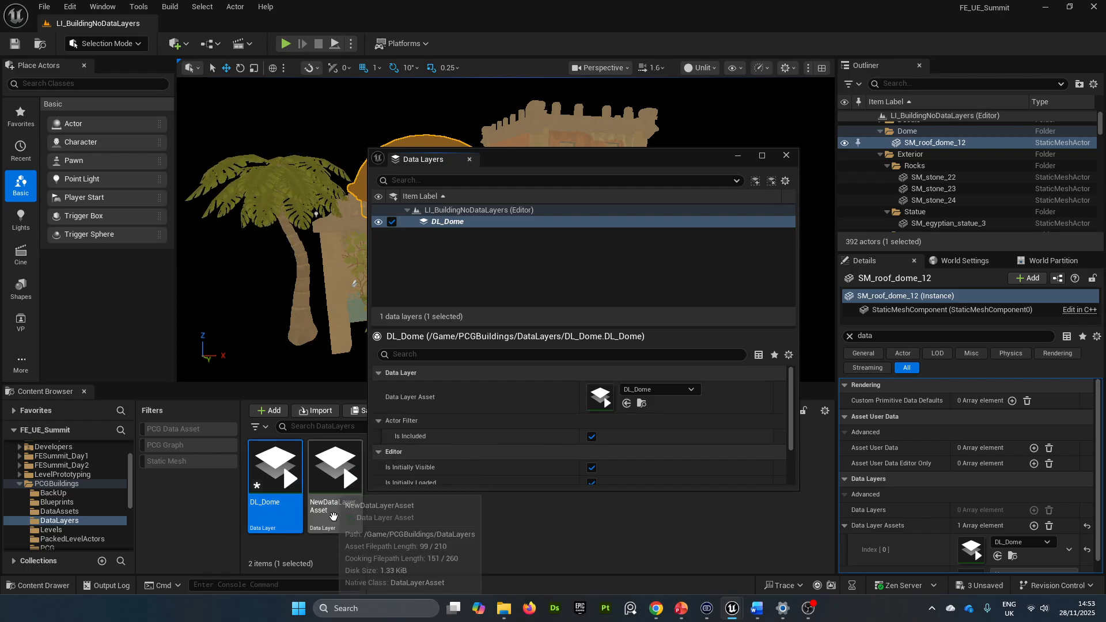
# Review the data layer type options and actor filter setting of NewDataLayerAsset, keeping the Editor type
pyautogui.doubleClick(329, 473)
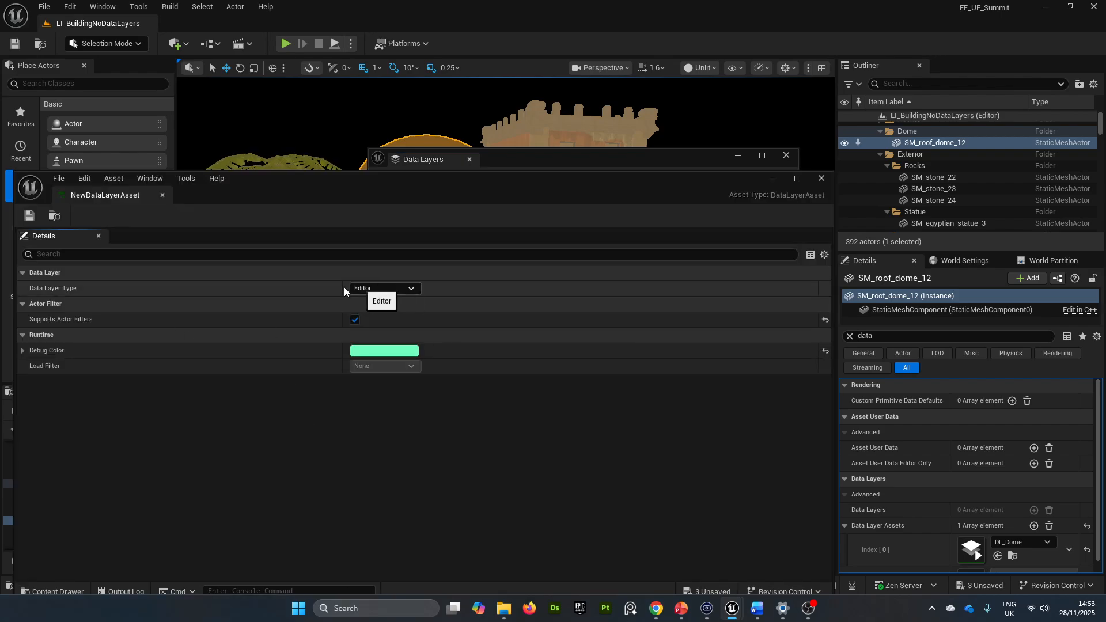
pyautogui.click(364, 292)
pyautogui.click(375, 283)
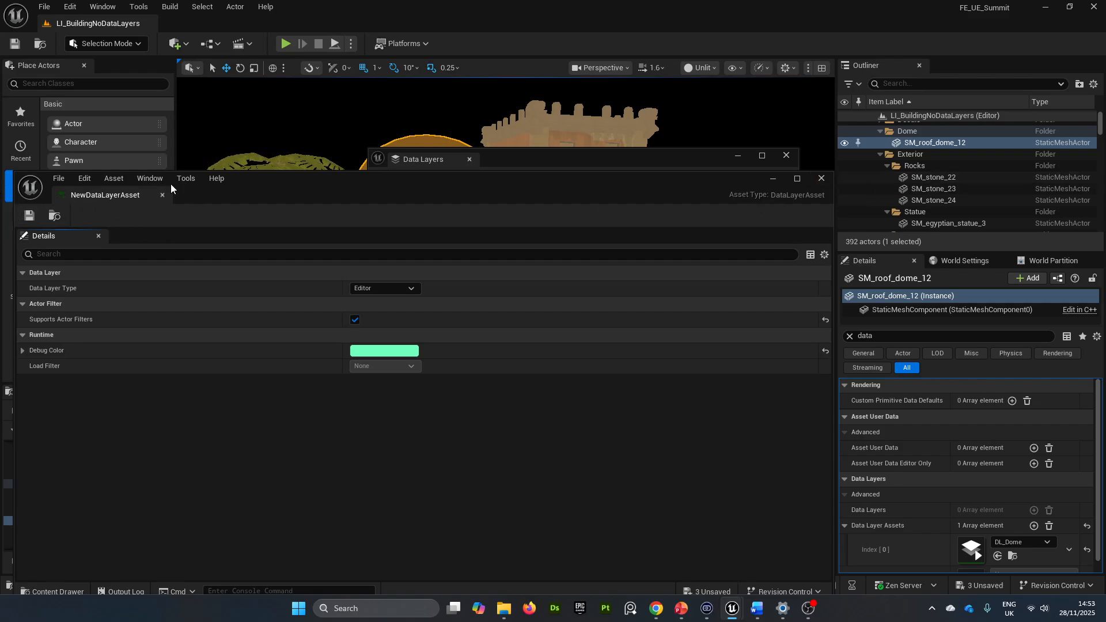
pyautogui.click(820, 179)
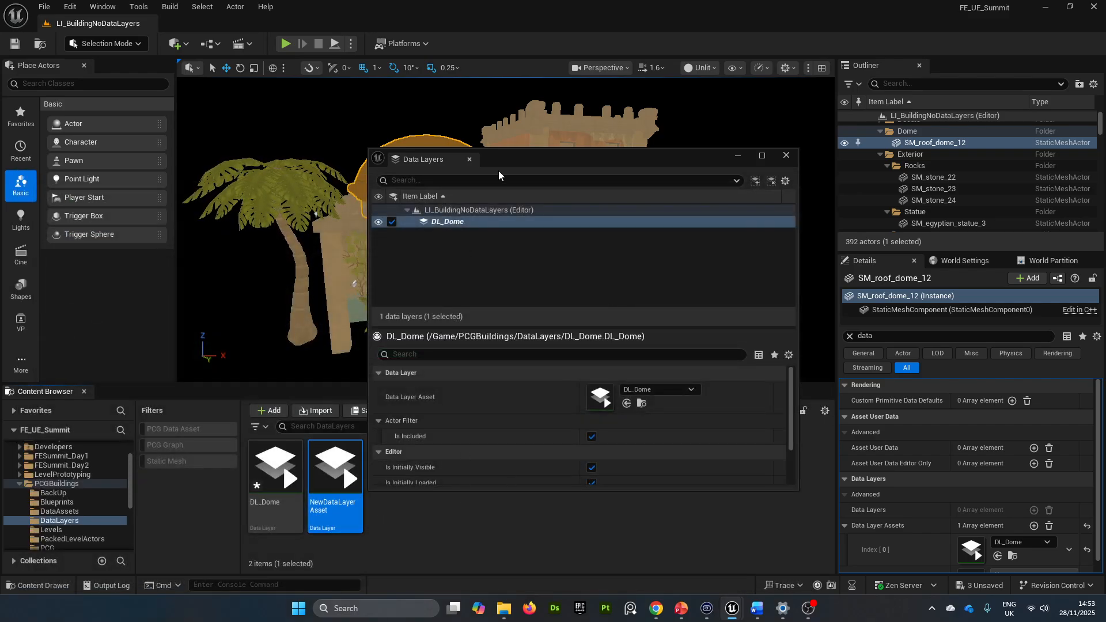
# Move the Data Layers window off the building and toggle the Exterior folder's visibility to check which actors it holds
pyautogui.moveTo(534, 158); pyautogui.dragTo(230, 52)
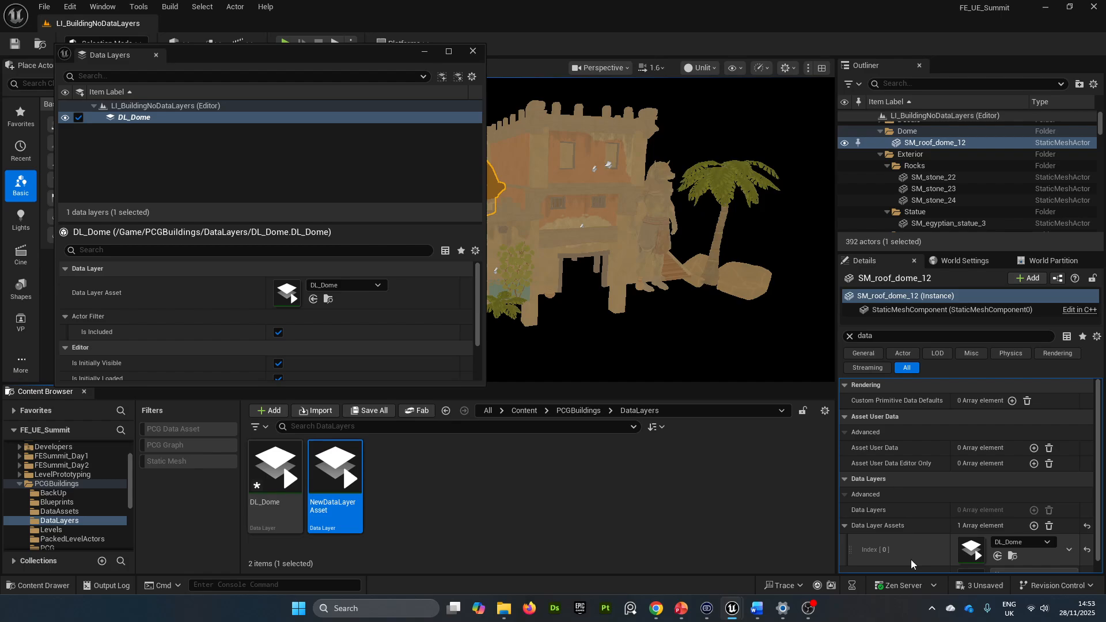
pyautogui.scroll(-1, 956, 524)
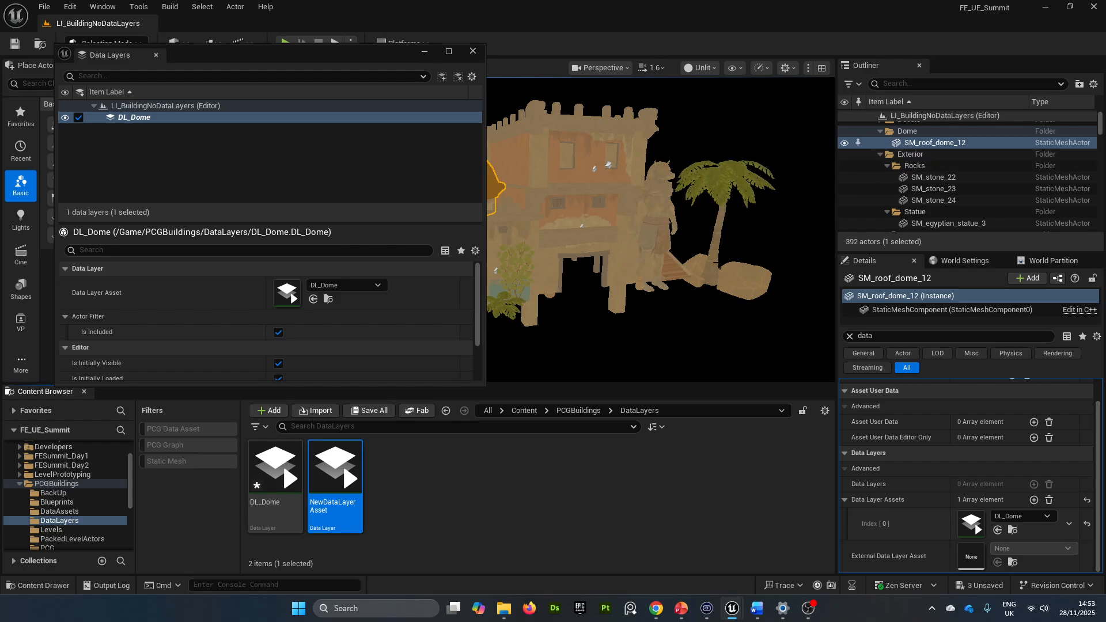
pyautogui.click(842, 155)
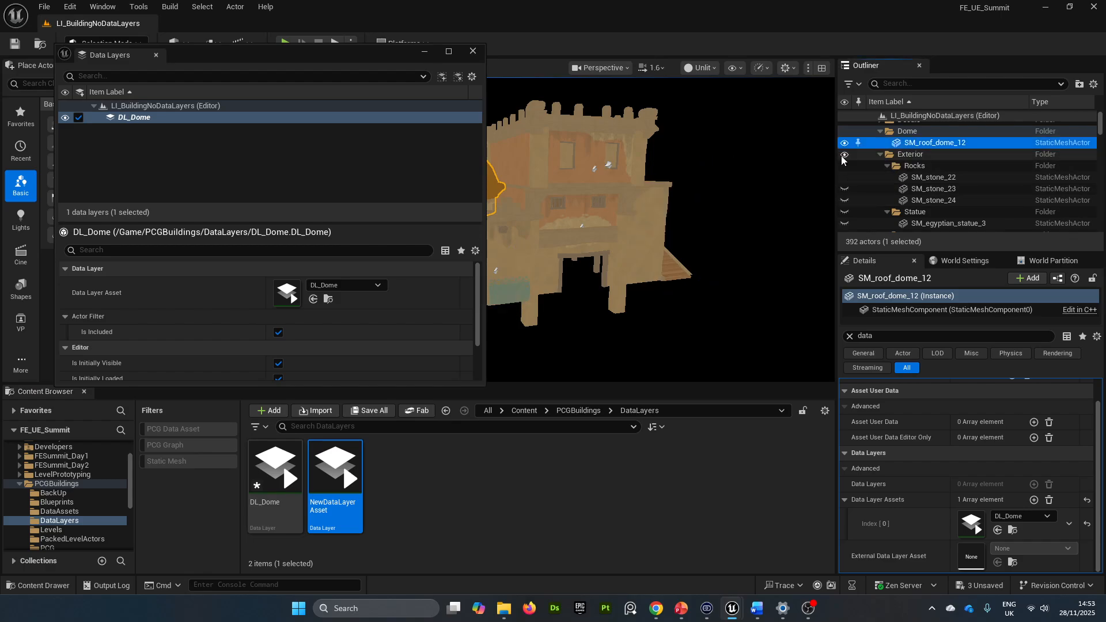
pyautogui.click(842, 155)
pyautogui.click(843, 155)
pyautogui.click(844, 155)
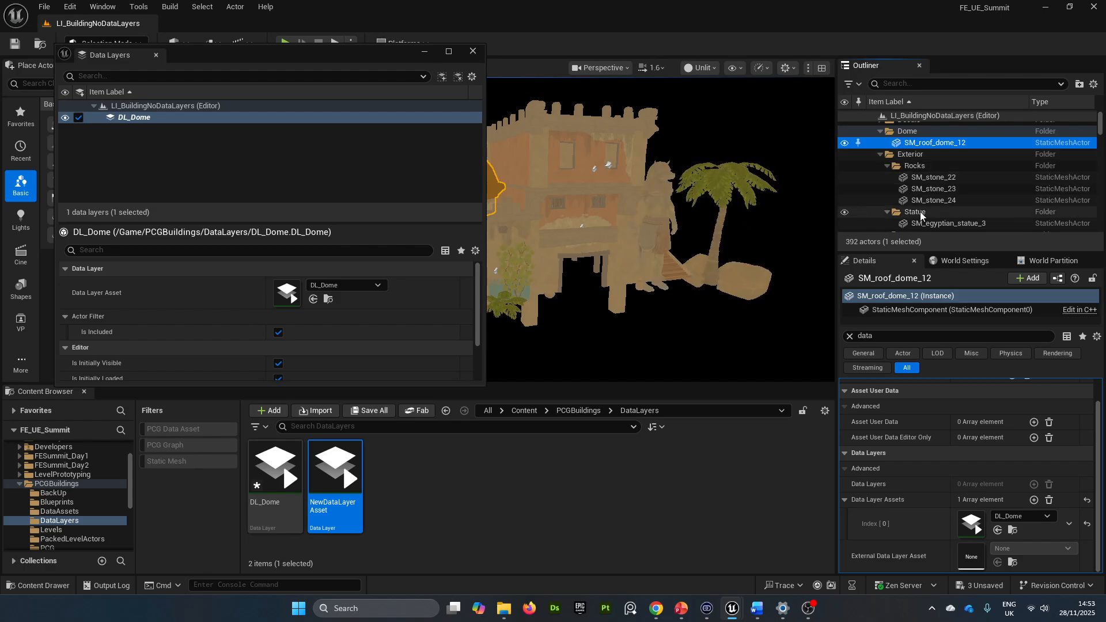
# Select all descendants of the Exterior folder and bring the selected actors into closer view
pyautogui.click(906, 154)
pyautogui.rightClick(906, 154)
pyautogui.moveTo(950, 228)
pyautogui.moveTo(1021, 216)
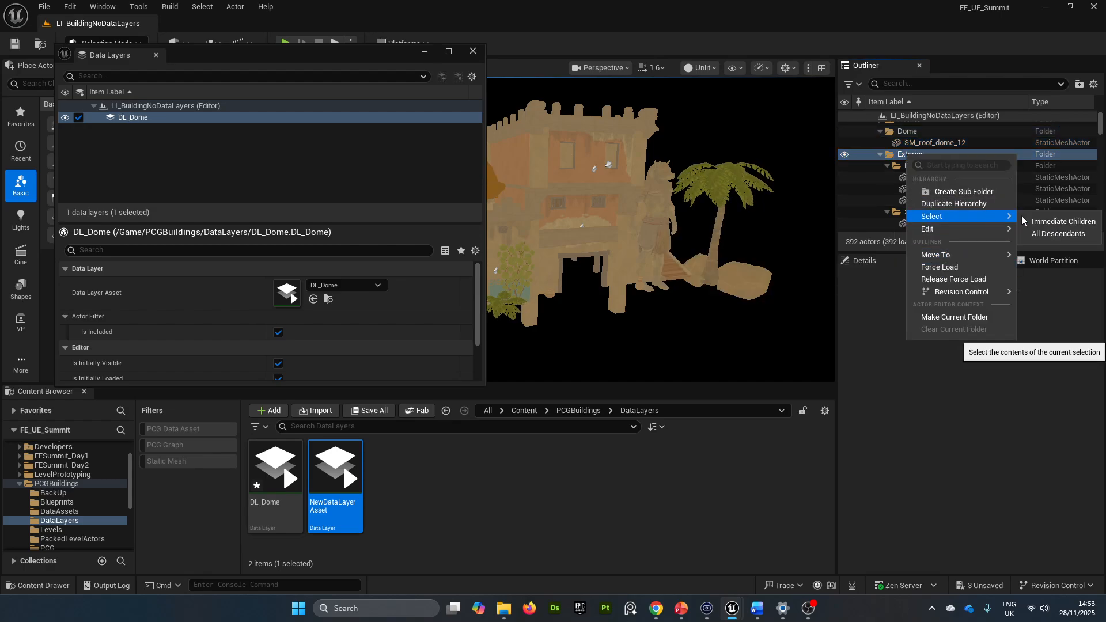
pyautogui.click(1073, 234)
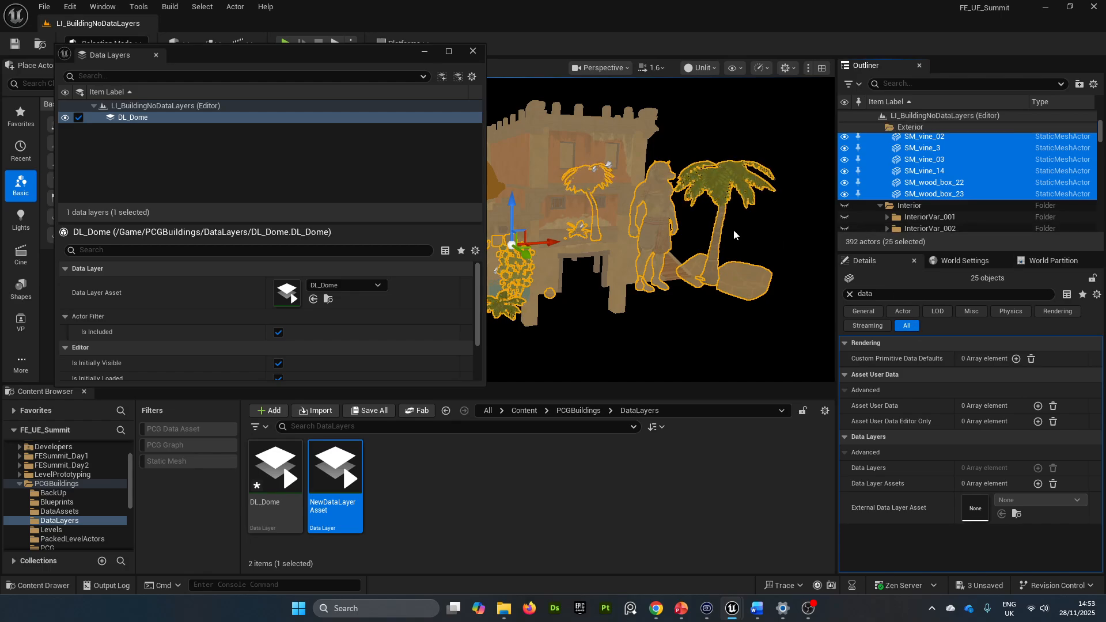
pyautogui.moveTo(734, 229); pyautogui.dragTo(675, 315, button='right')
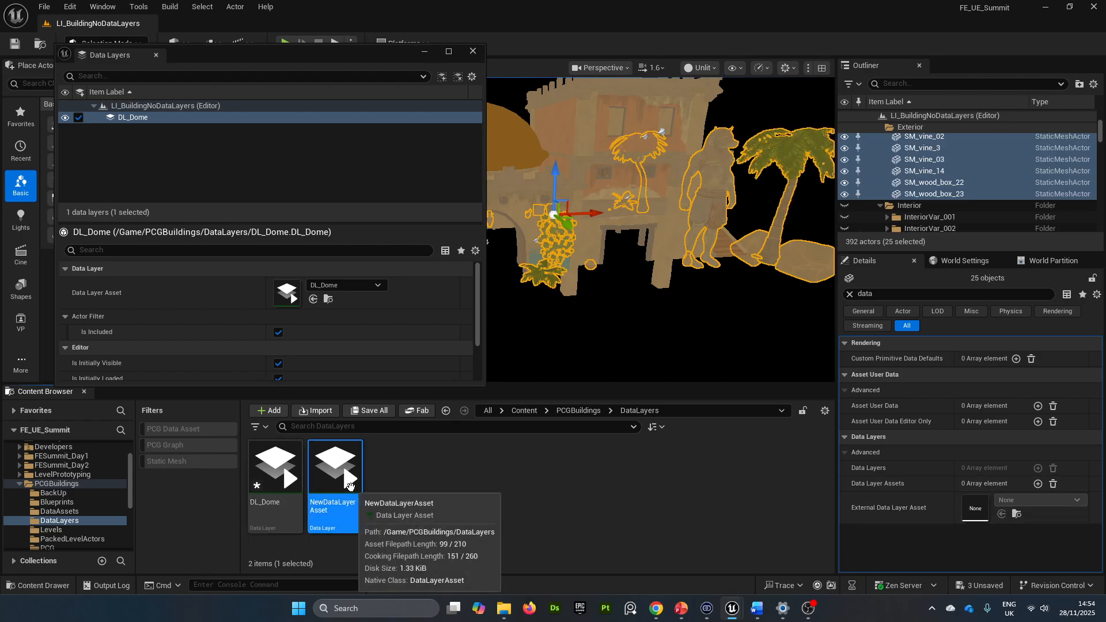
# Duplicate NewDataLayerAsset as DL_Exterior and assign it to the selected exterior actors as a Data Layer Asset
pyautogui.hotkey('ctrl', 'd')
pyautogui.write('DL_')
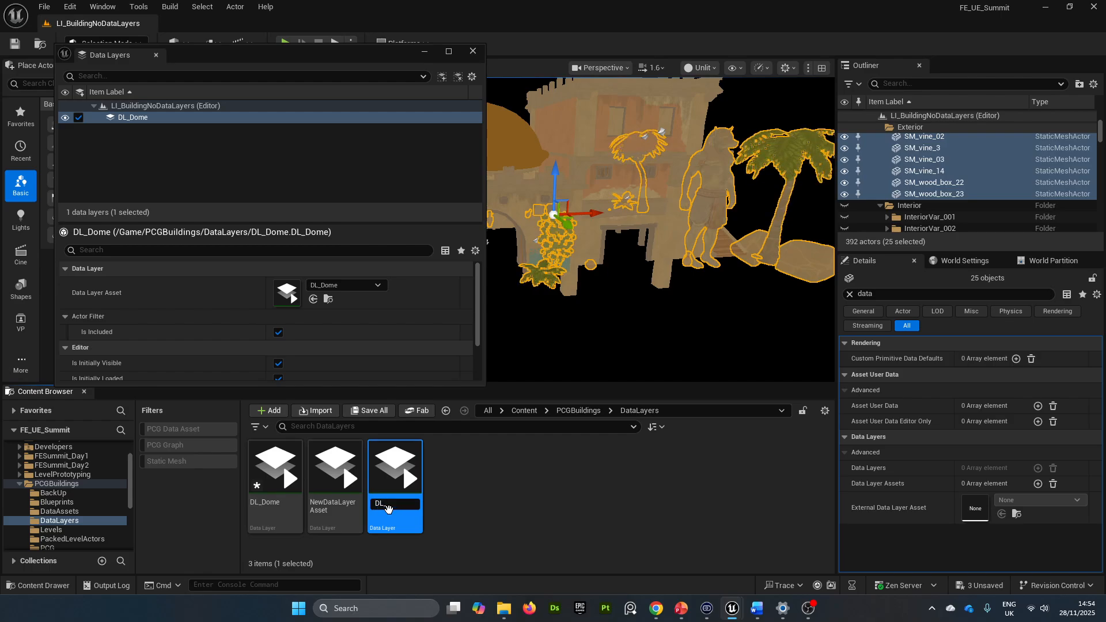
pyautogui.write('Exter')
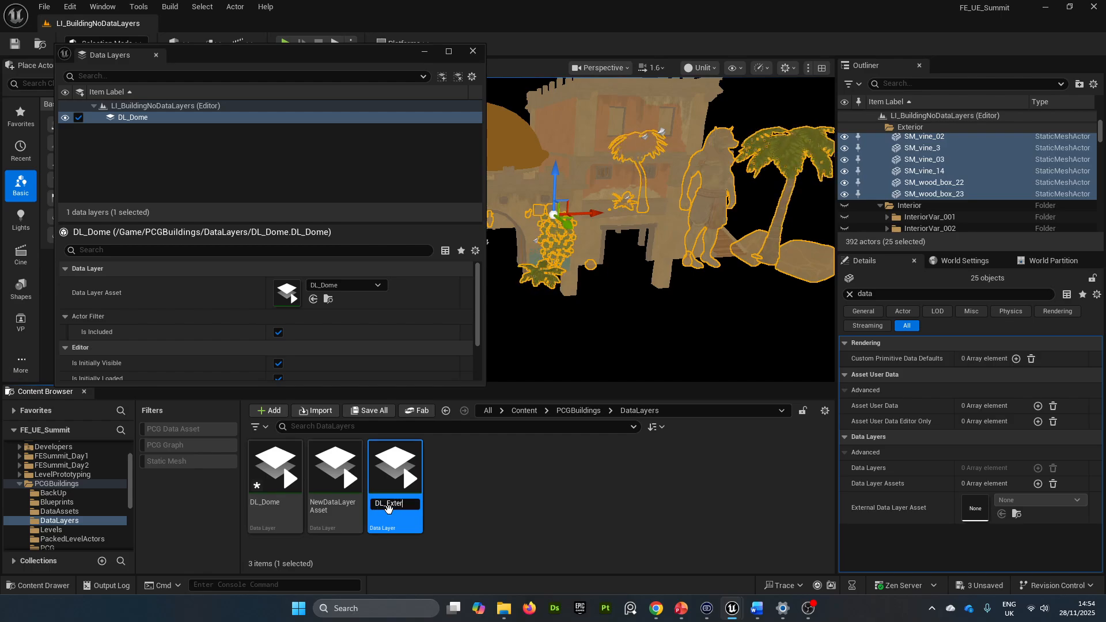
pyautogui.write('ior')
pyautogui.press('Return')
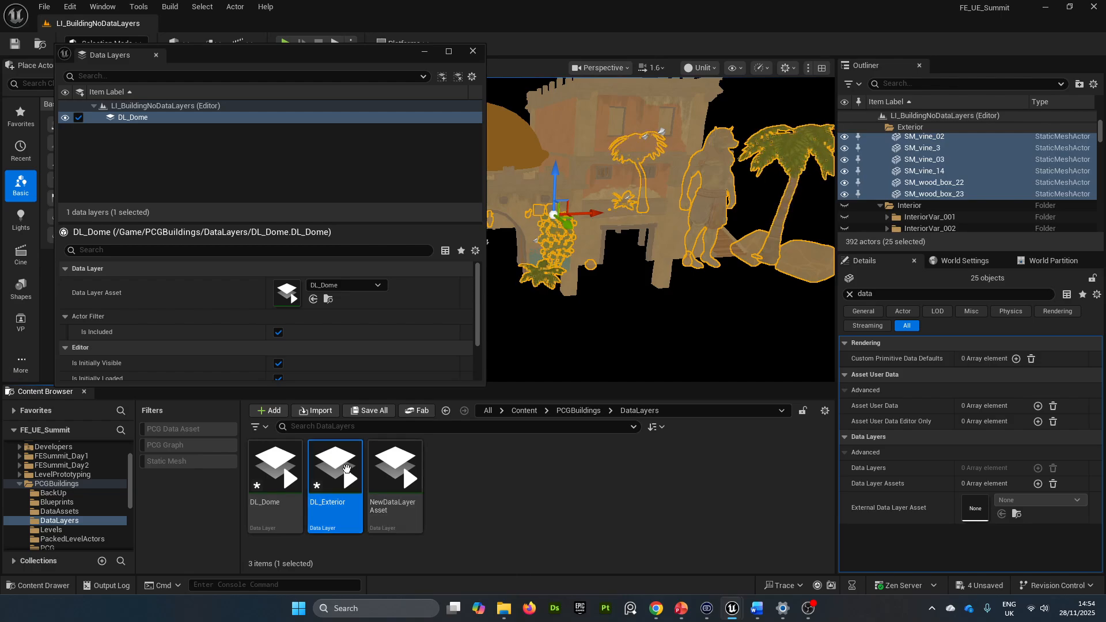
pyautogui.doubleClick(346, 469)
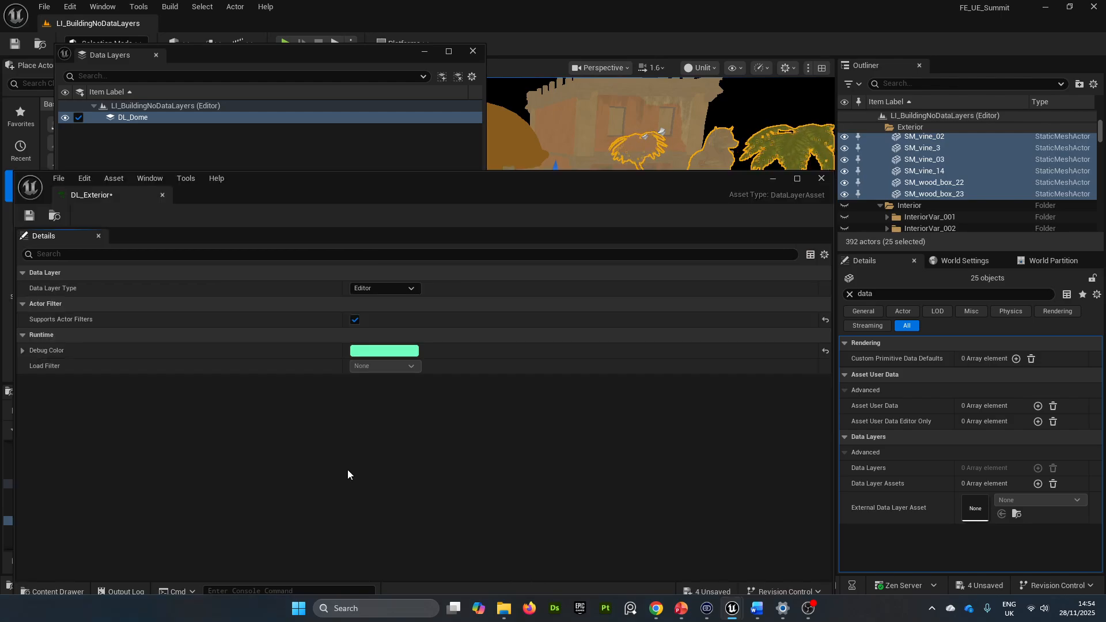
pyautogui.click(822, 178)
pyautogui.moveTo(337, 512); pyautogui.dragTo(969, 499)
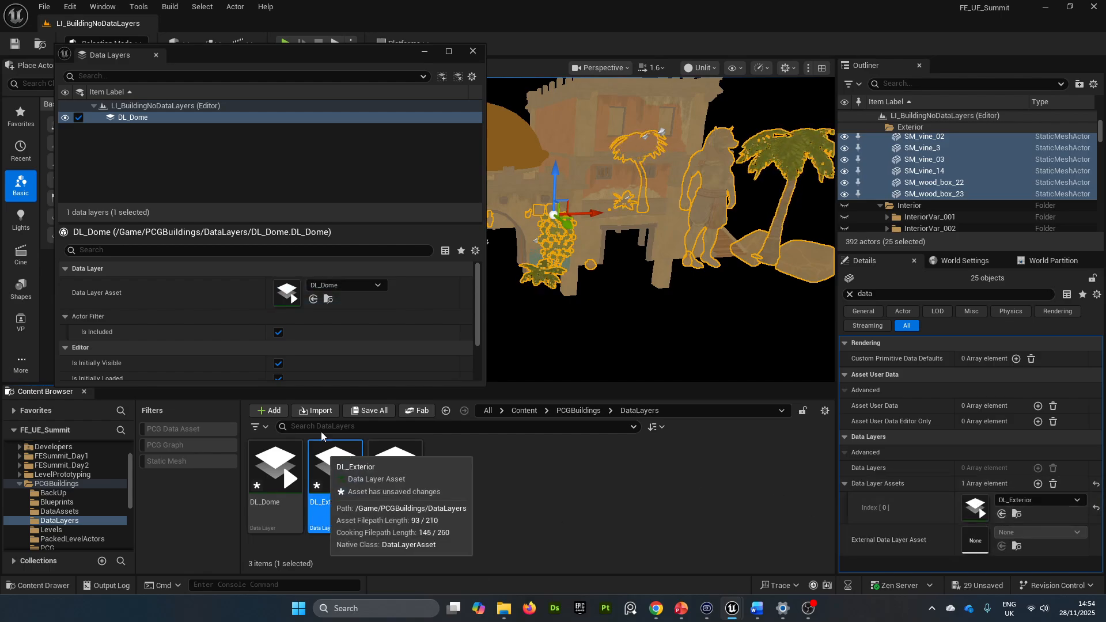
# Add DL_Exterior to the level's data layers and add the selected exterior actors to it instead of DL_Dome
pyautogui.moveTo(342, 473); pyautogui.dragTo(223, 138)
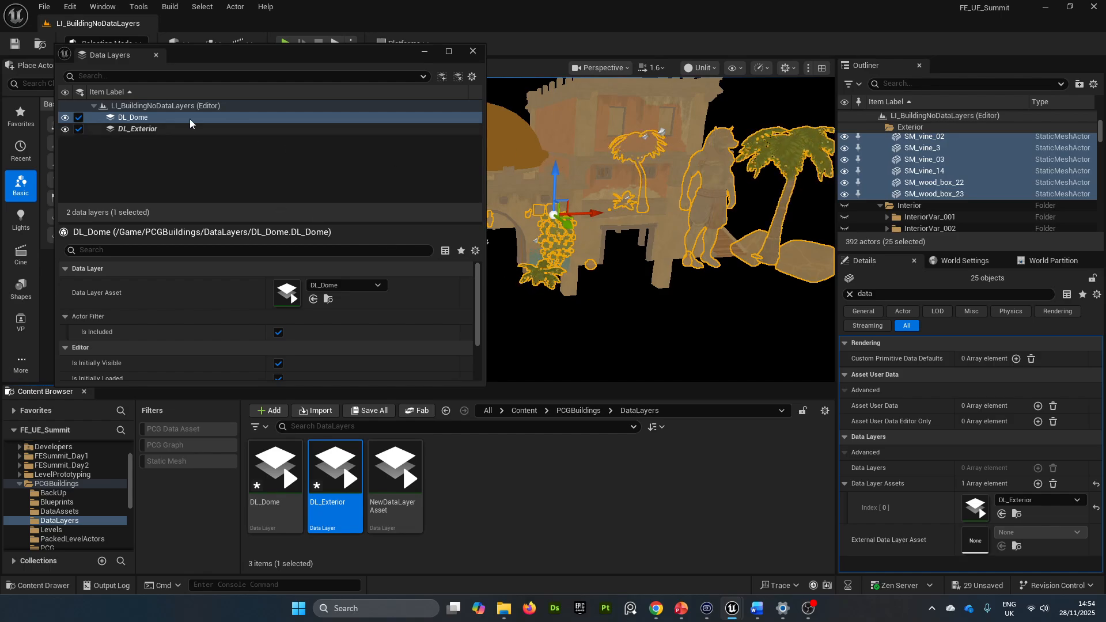
pyautogui.click(442, 78)
pyautogui.hotkey('ctrl', 'z')
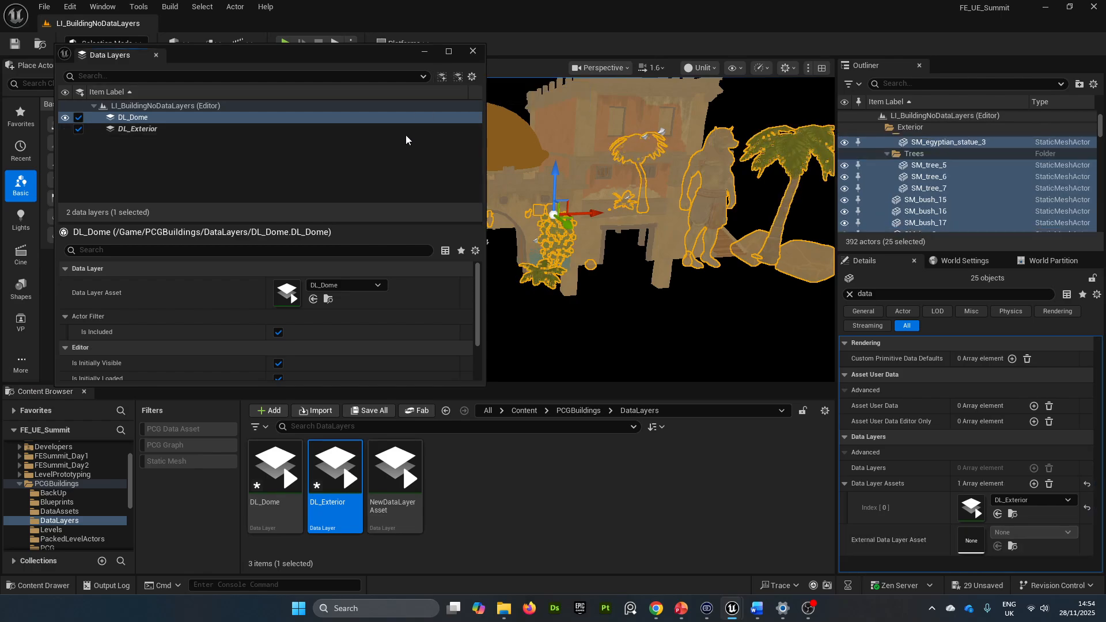
pyautogui.click(403, 128)
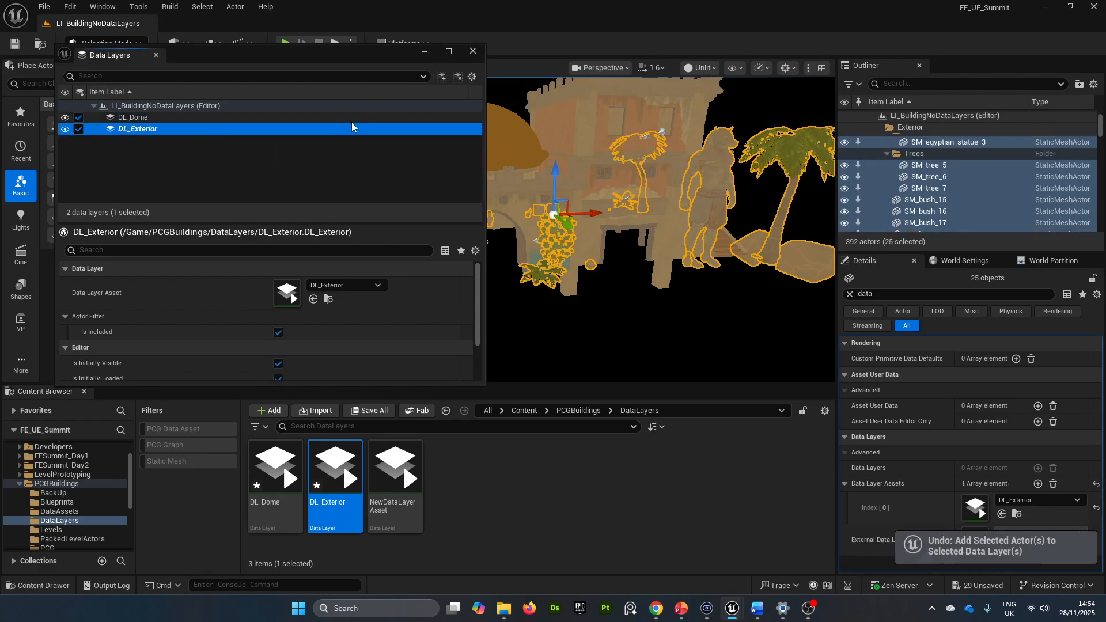
pyautogui.click(442, 77)
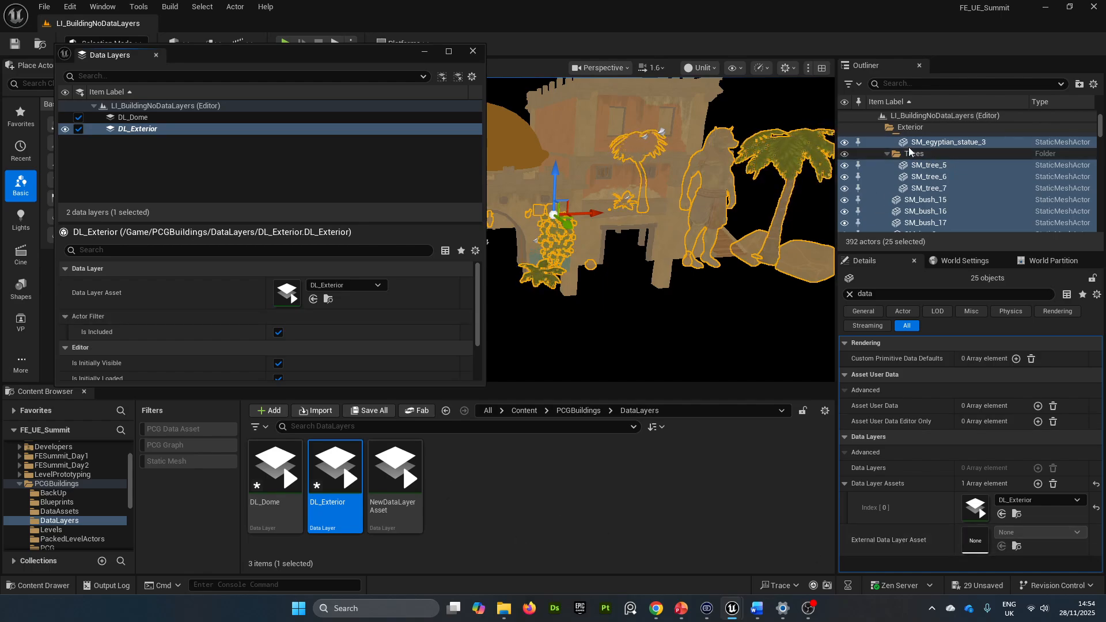
# Select SM_stone_22 through SM_stone_24 in the Rocks folder and add a second, empty Data Layer Assets entry to them
pyautogui.scroll(3, 915, 173)
pyautogui.click(933, 169)
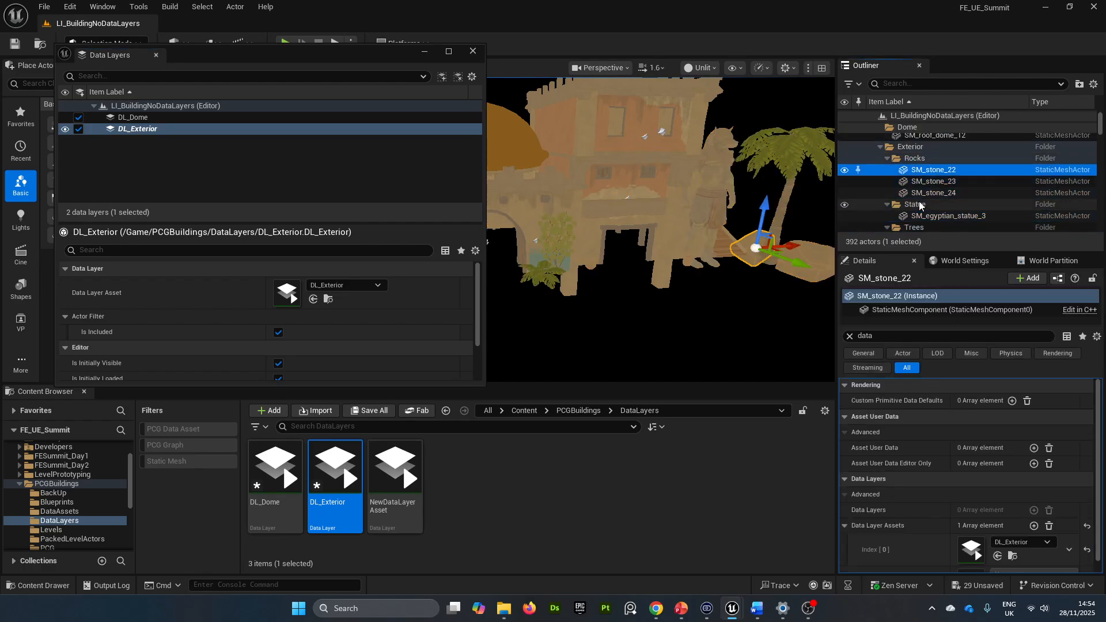
pyautogui.keyDown('shift'); pyautogui.click(924, 192); pyautogui.keyUp('shift')
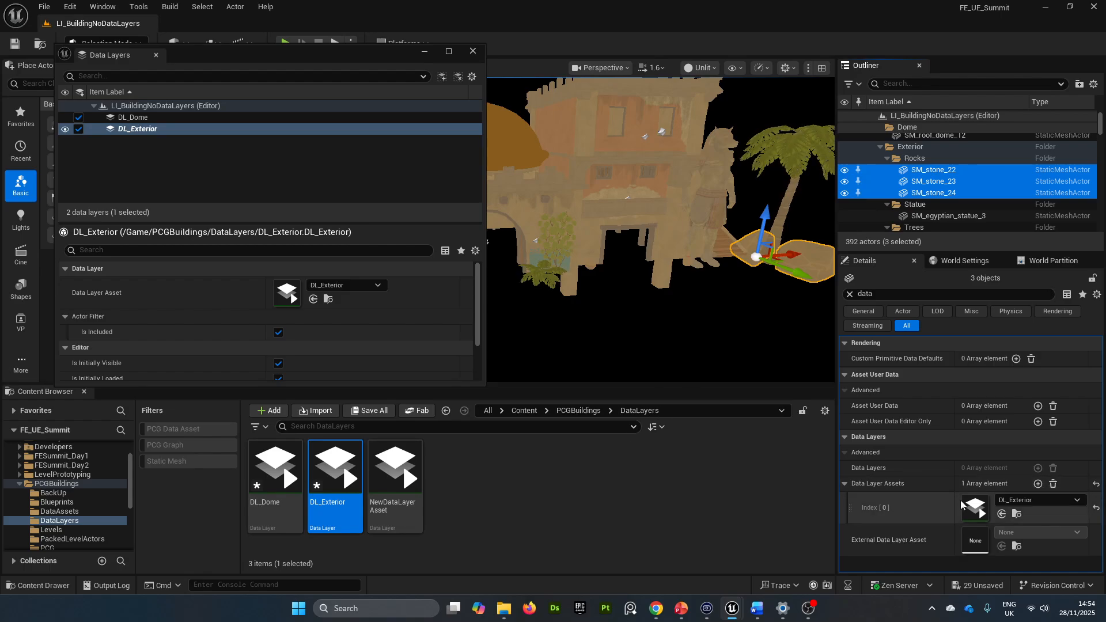
pyautogui.click(1038, 484)
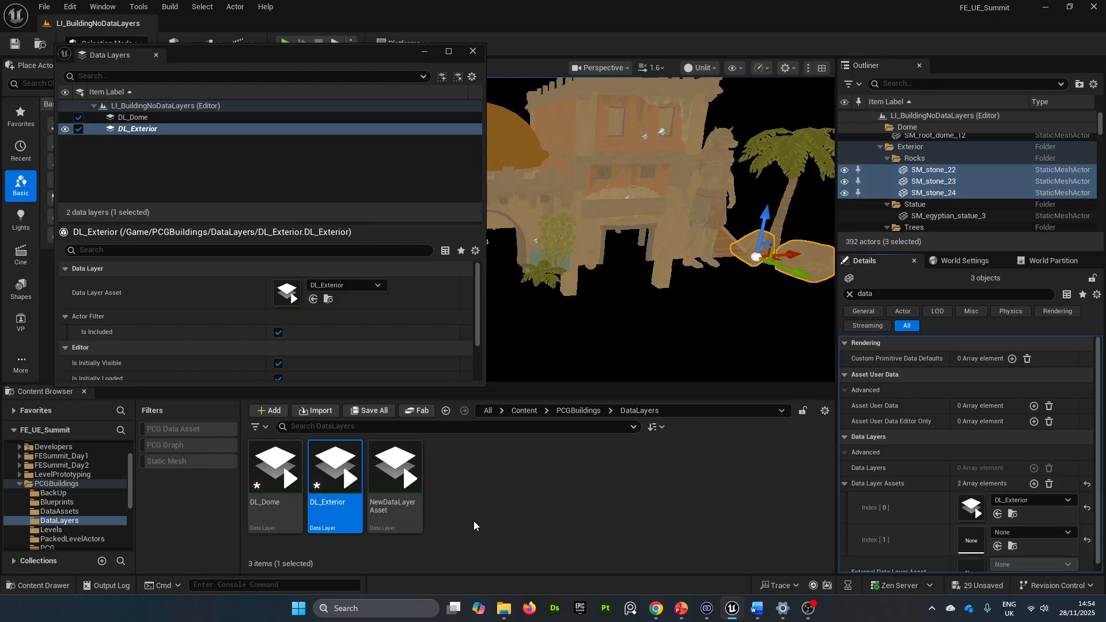
# Duplicate NewDataLayerAsset and name the copy DL_Rocks
pyautogui.click(395, 467)
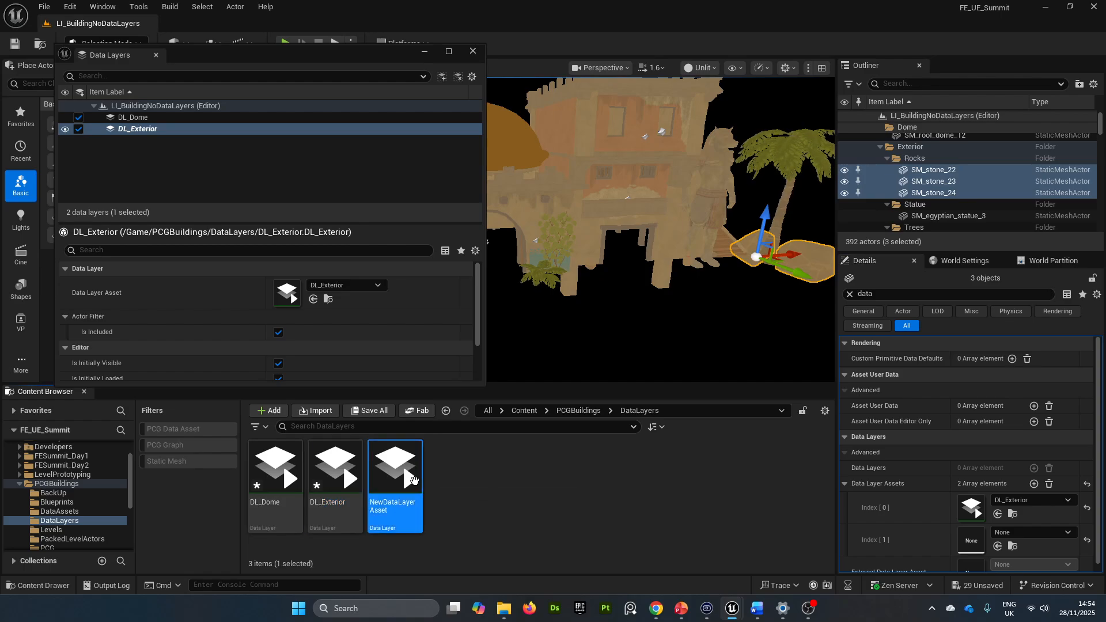
pyautogui.hotkey('ctrl', 'd')
pyautogui.write('DL_')
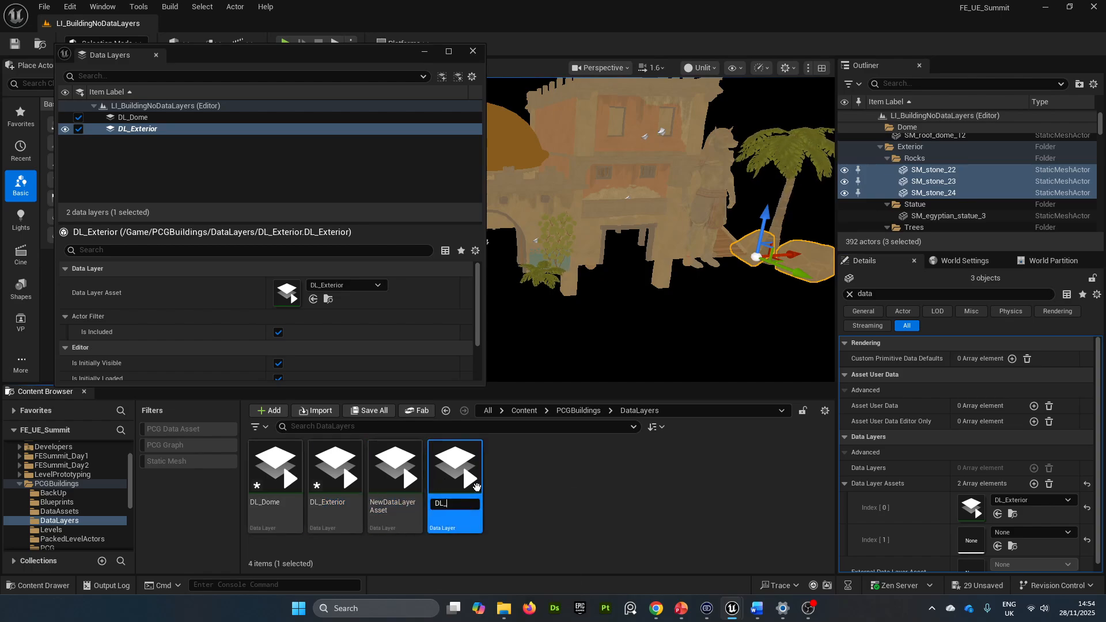
pyautogui.write('Rocks')
pyautogui.press('Return')
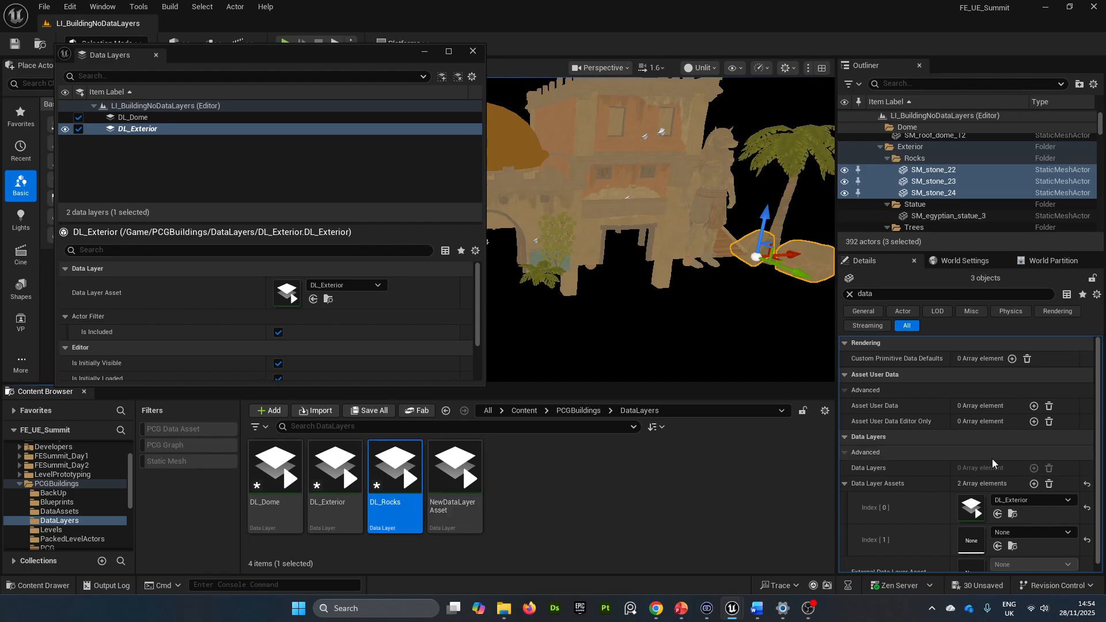
# Assign DL_Rocks to the stones' second Data Layer Assets entry and add it to the level's data layers
pyautogui.scroll(-1, 992, 462)
pyautogui.moveTo(398, 478); pyautogui.dragTo(1074, 525)
pyautogui.moveTo(392, 478); pyautogui.dragTo(202, 150)
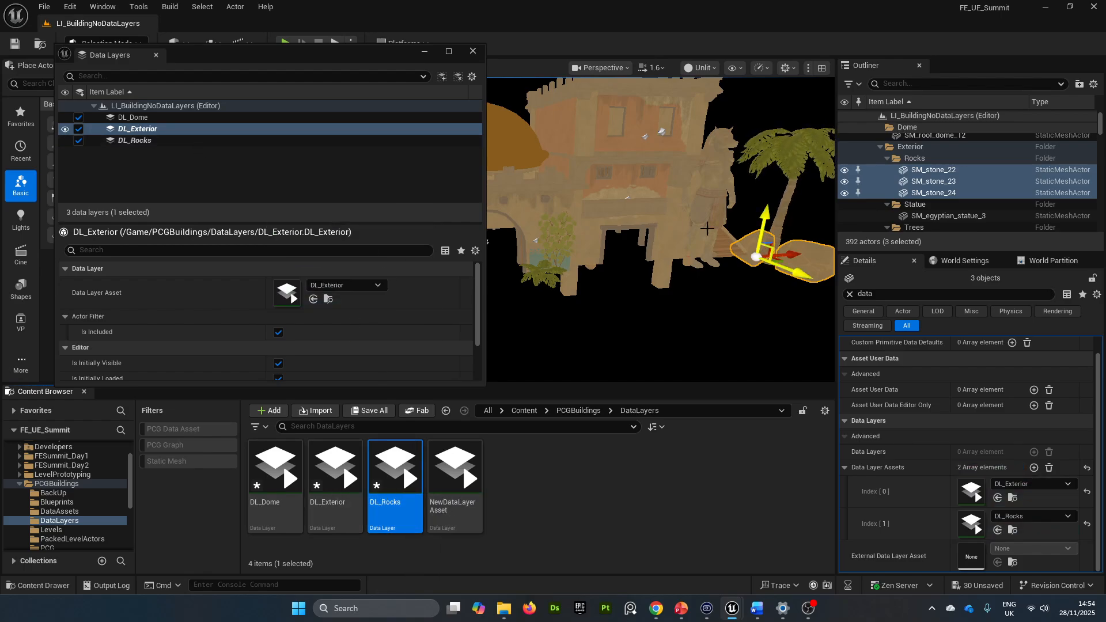
pyautogui.click(150, 140)
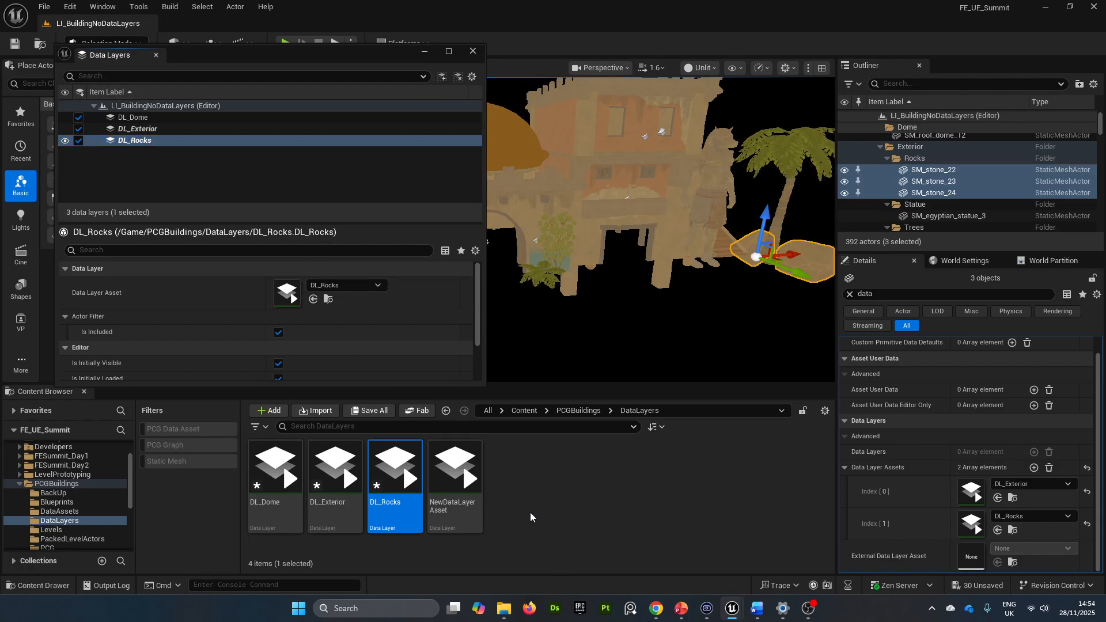
# Select SM_egyptian_statue_3 and create a data layer asset for it by duplicating NewDataLayerAsset as DL_Statue
pyautogui.click(926, 218)
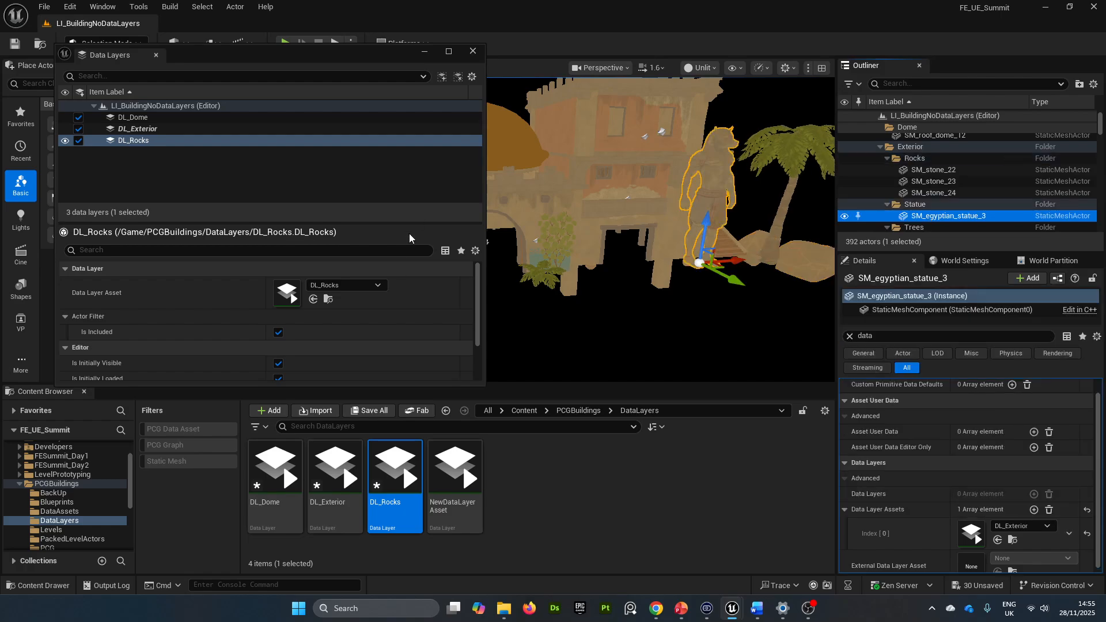
pyautogui.click(452, 475)
pyautogui.hotkey('ctrl', 'd')
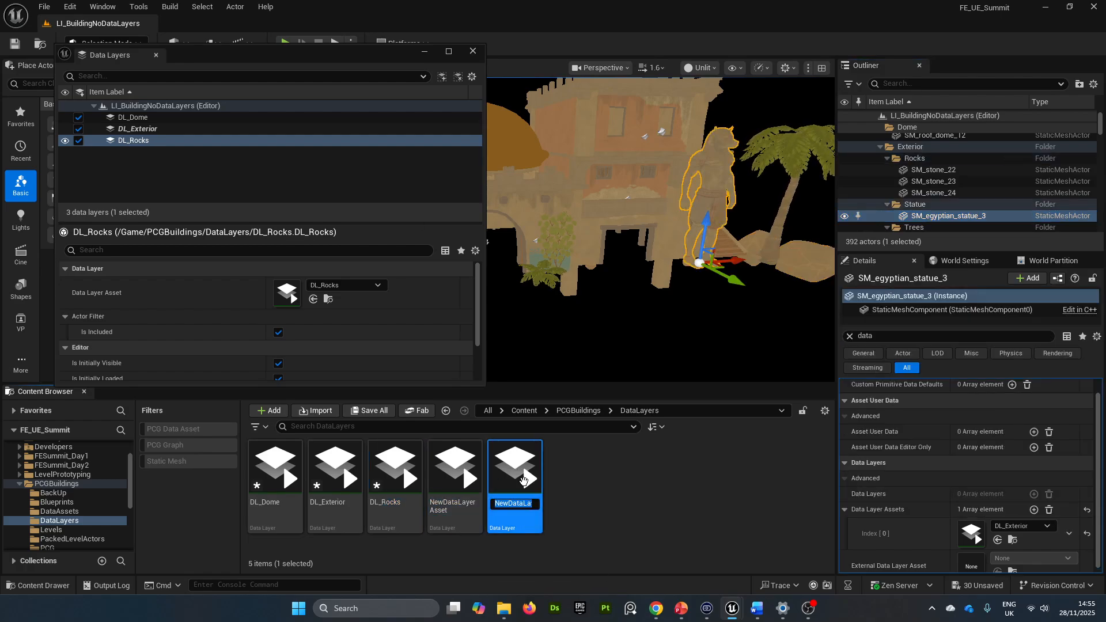
pyautogui.write('DL_Statue')
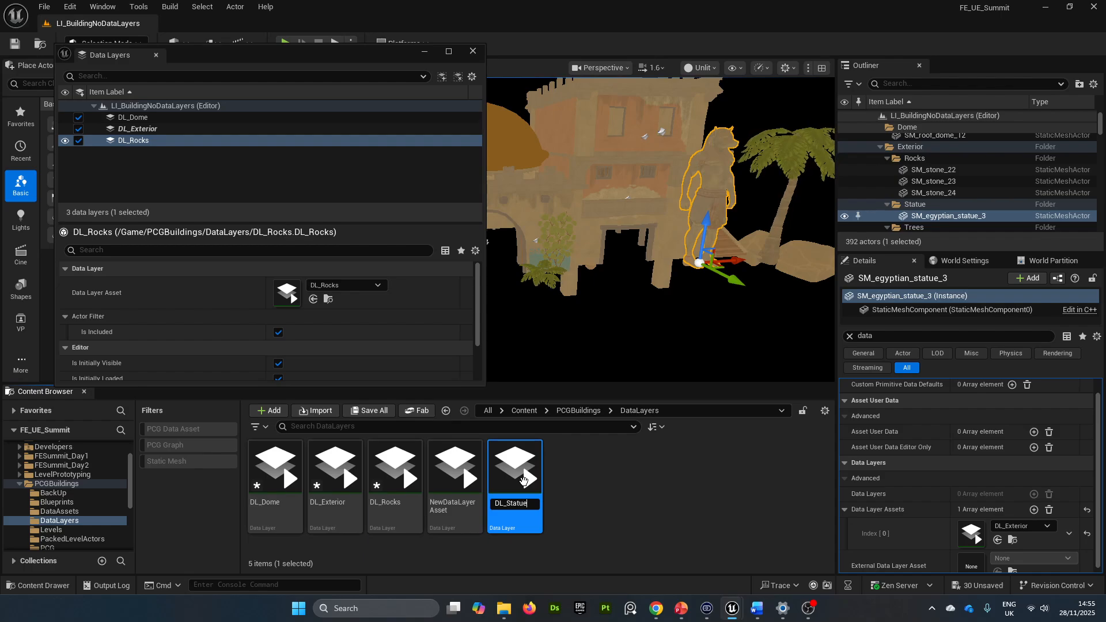
pyautogui.press('Return')
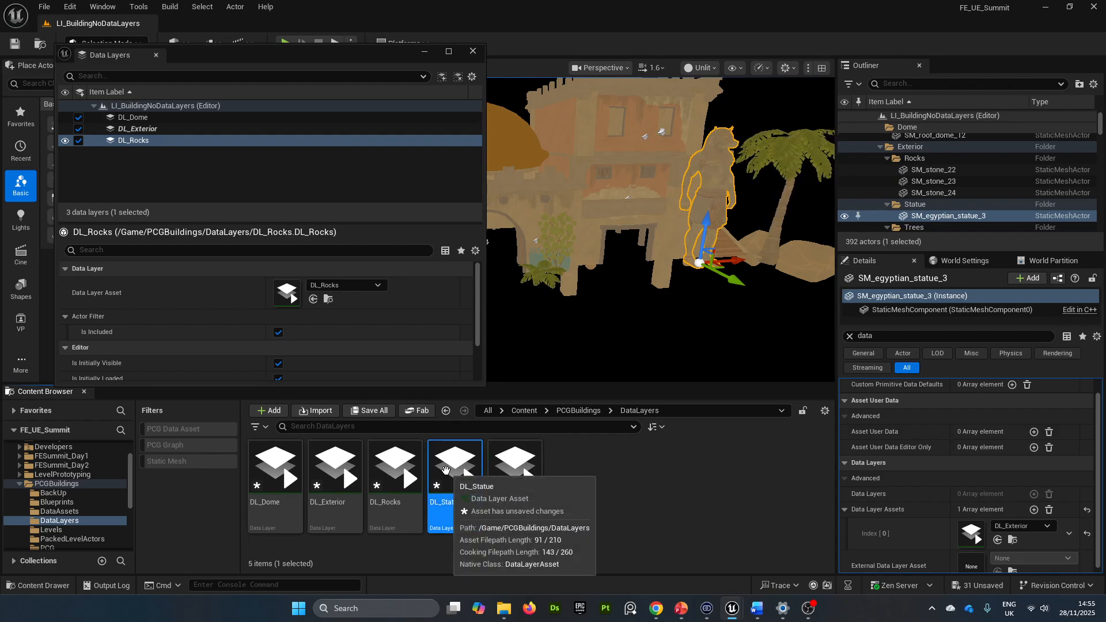
# Give the statue DL_Statue as a second Data Layer Assets entry and add DL_Statue to the level's data layers
pyautogui.click(1034, 510)
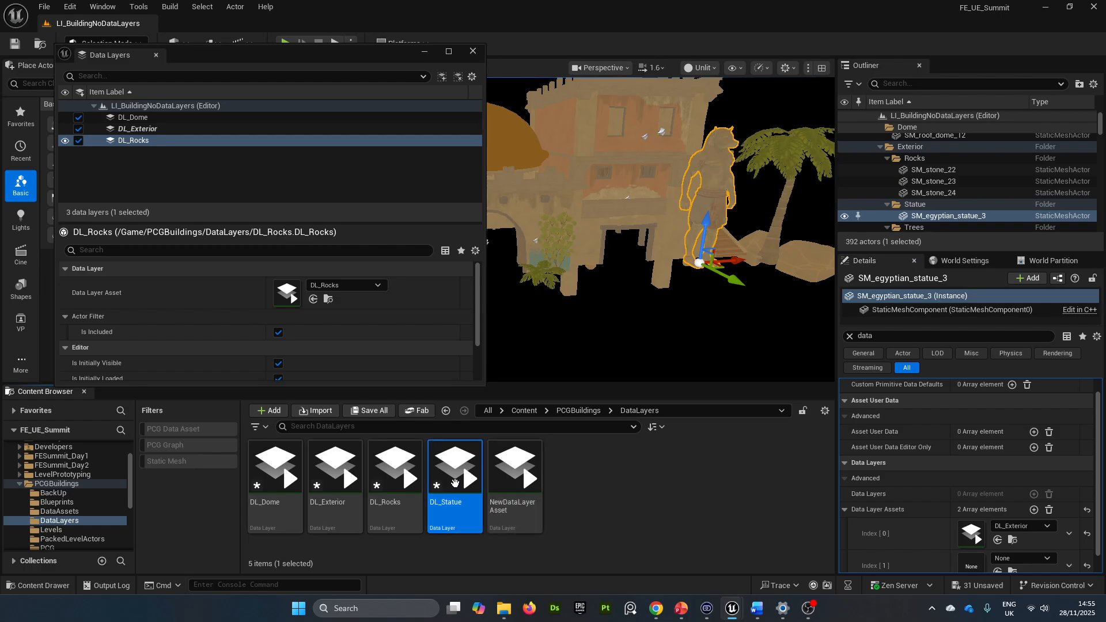
pyautogui.moveTo(455, 483); pyautogui.dragTo(979, 561)
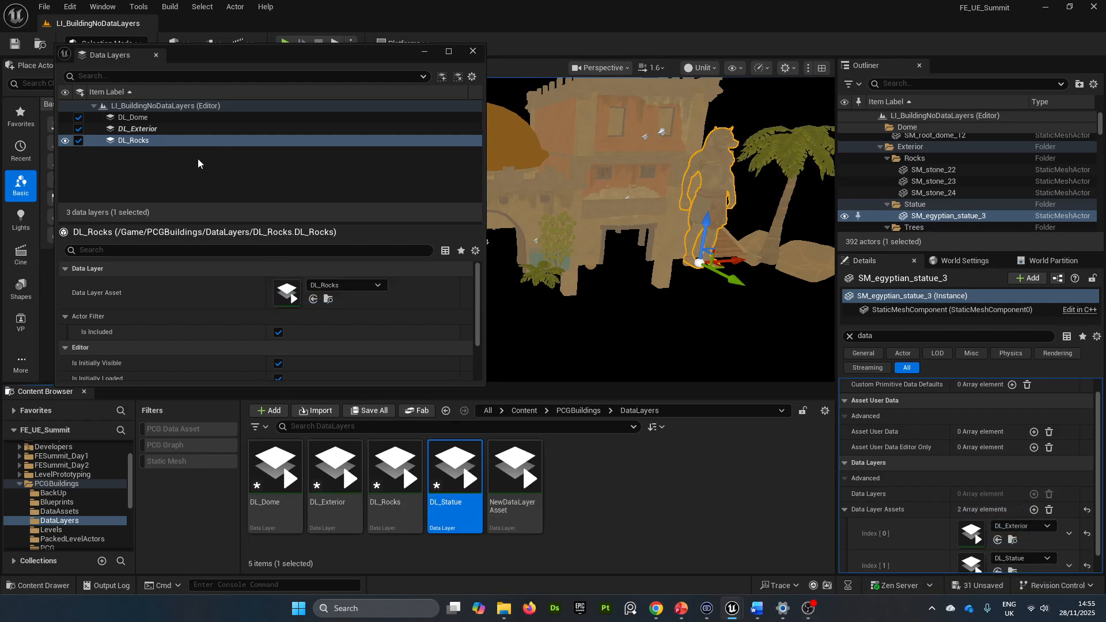
pyautogui.moveTo(455, 483); pyautogui.dragTo(145, 153)
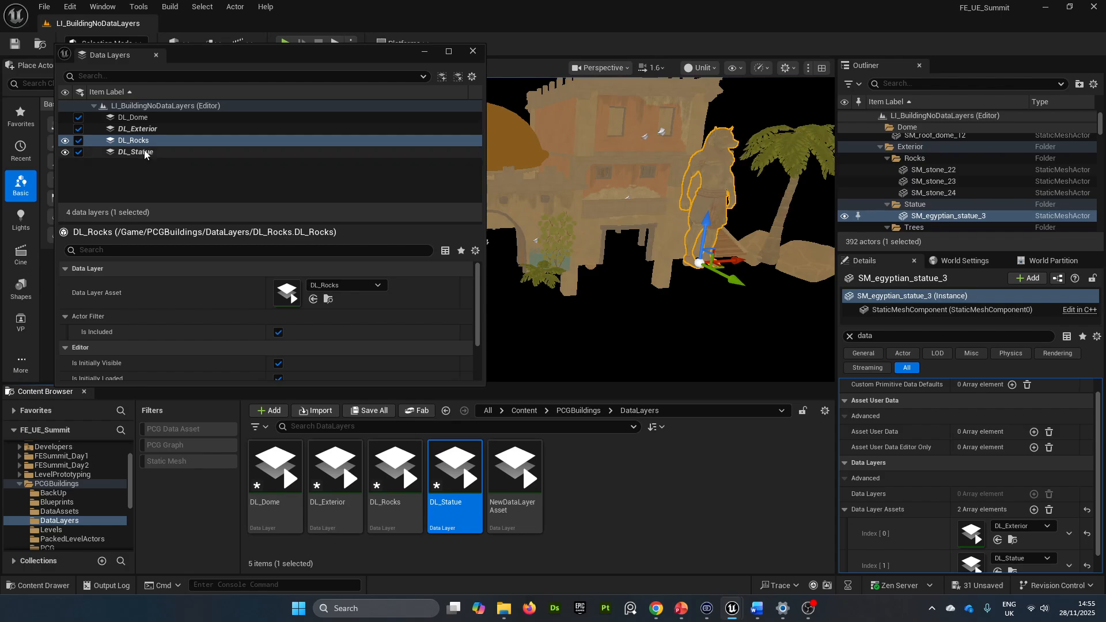
pyautogui.click(145, 154)
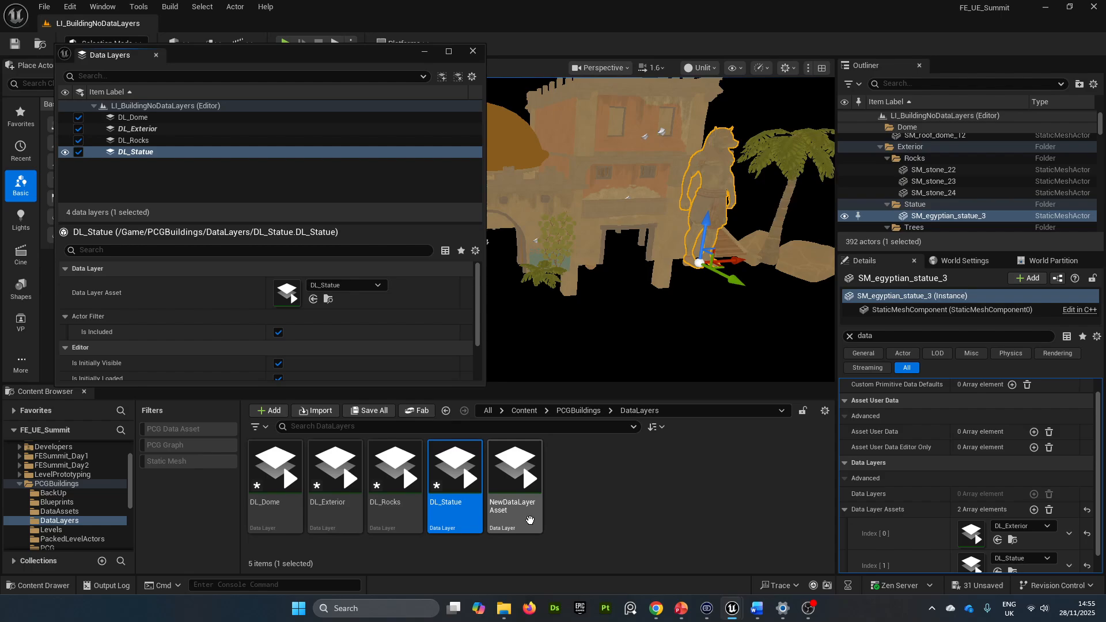
# Select SM_tree_5 through SM_tree_7 in the Trees folder and duplicate NewDataLayerAsset as DL_Trees for them
pyautogui.scroll(-2, 887, 220)
pyautogui.click(925, 215)
pyautogui.scroll(-4, 924, 215)
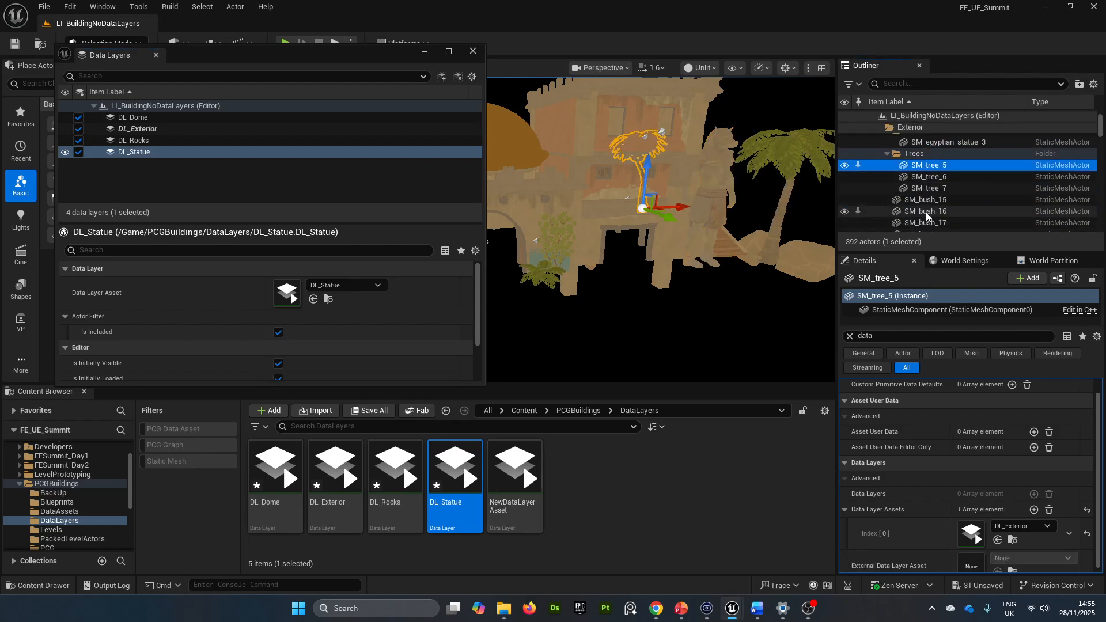
pyautogui.keyDown('shift'); pyautogui.click(929, 189); pyautogui.keyUp('shift')
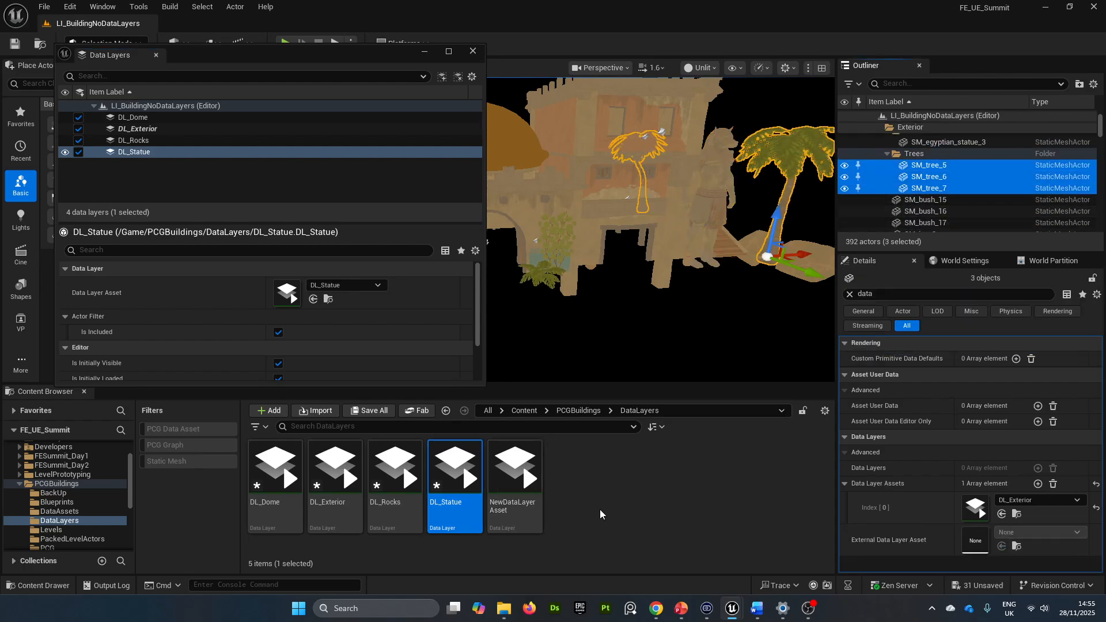
pyautogui.rightClick(586, 496)
pyautogui.click(508, 486)
pyautogui.hotkey('ctrl', 'd')
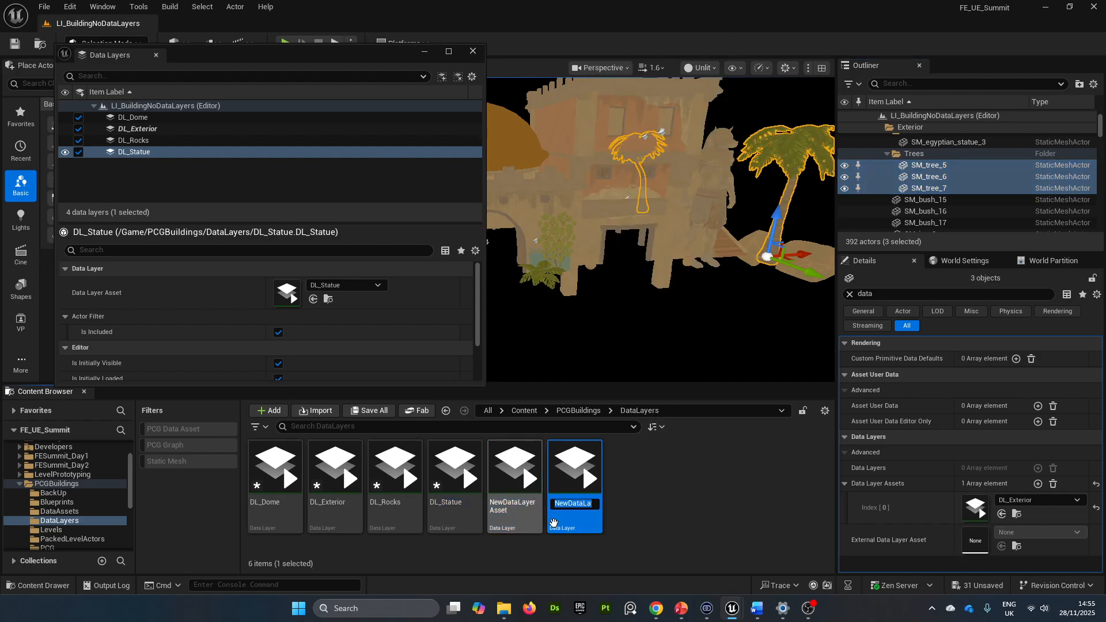
pyautogui.write('DL_')
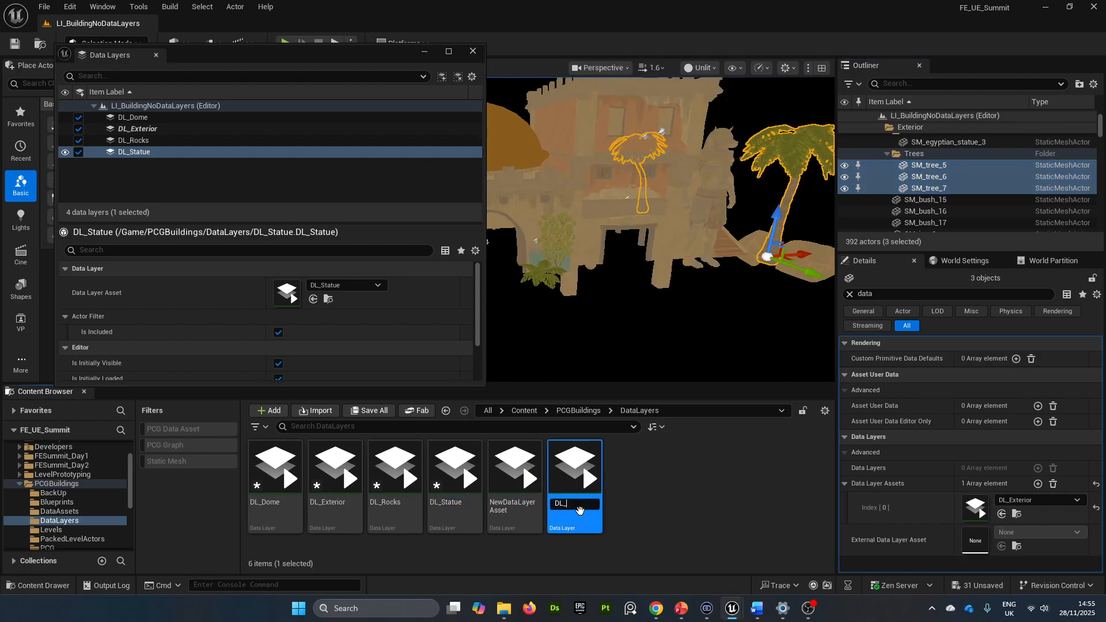
pyautogui.write('Trees')
pyautogui.press('Return')
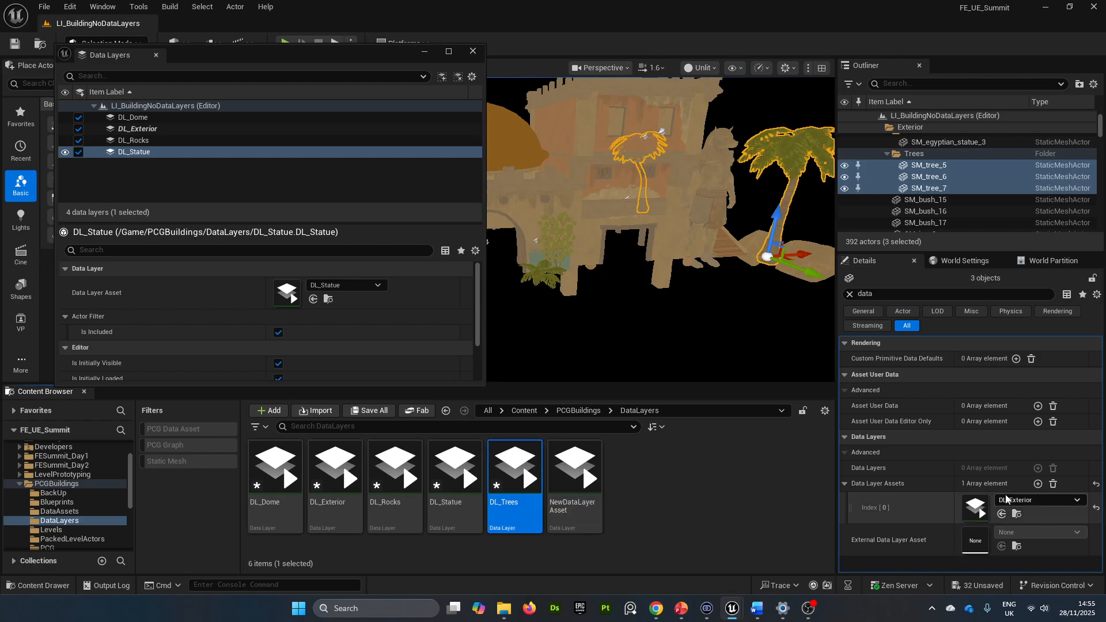
# Give the trees DL_Trees as a second Data Layer Assets entry and add it with the selected trees to the level's data layers
pyautogui.click(1037, 484)
pyautogui.moveTo(514, 470); pyautogui.dragTo(978, 541)
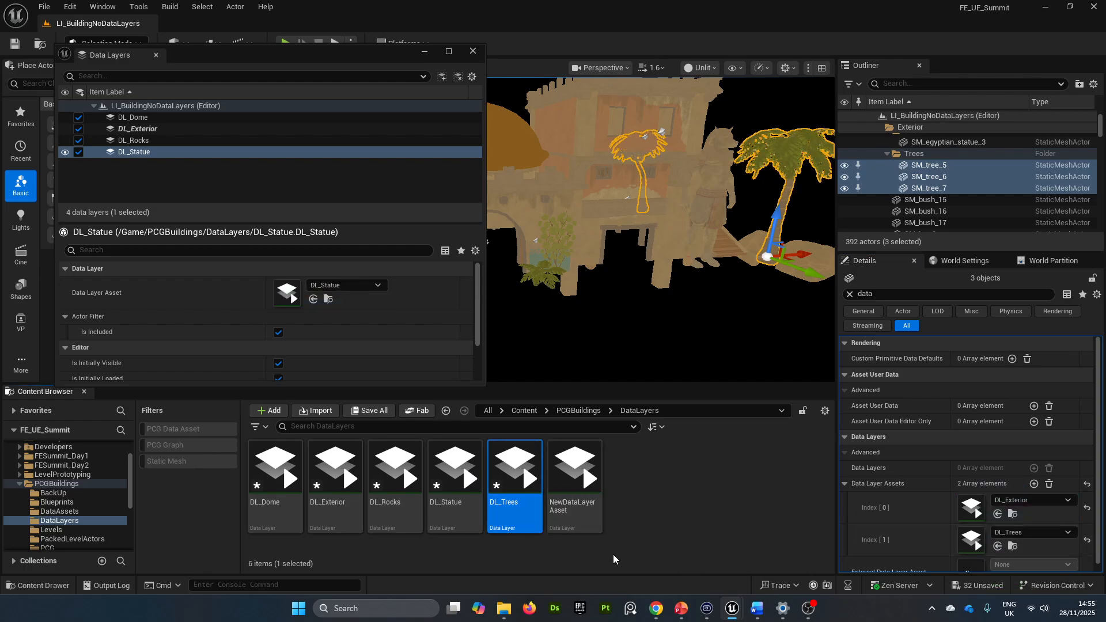
pyautogui.moveTo(512, 482); pyautogui.dragTo(181, 174)
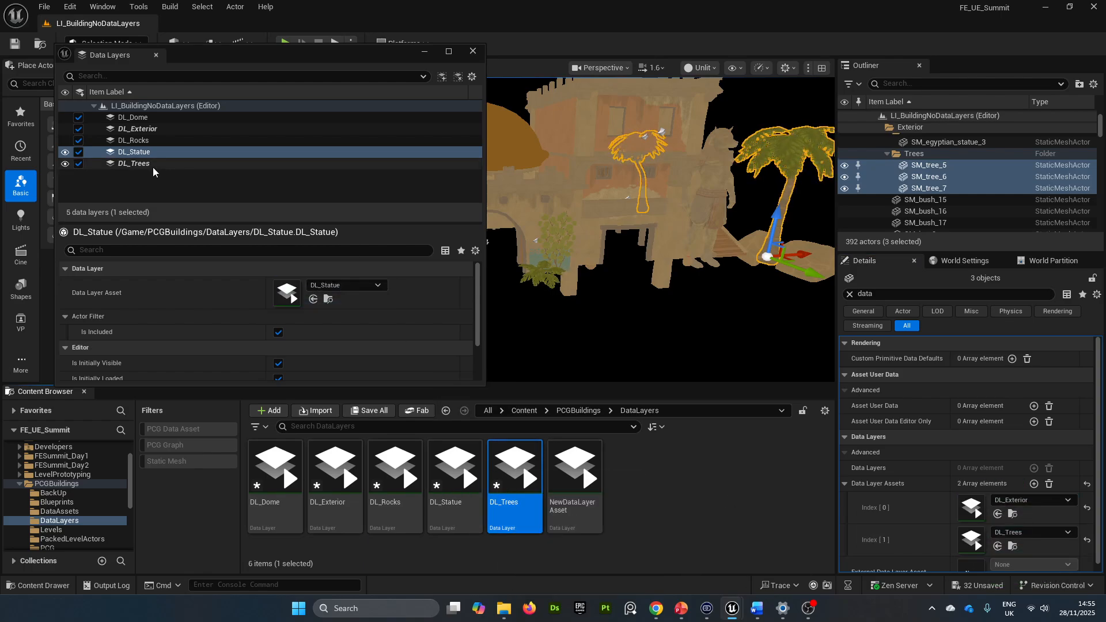
pyautogui.click(151, 166)
pyautogui.click(441, 77)
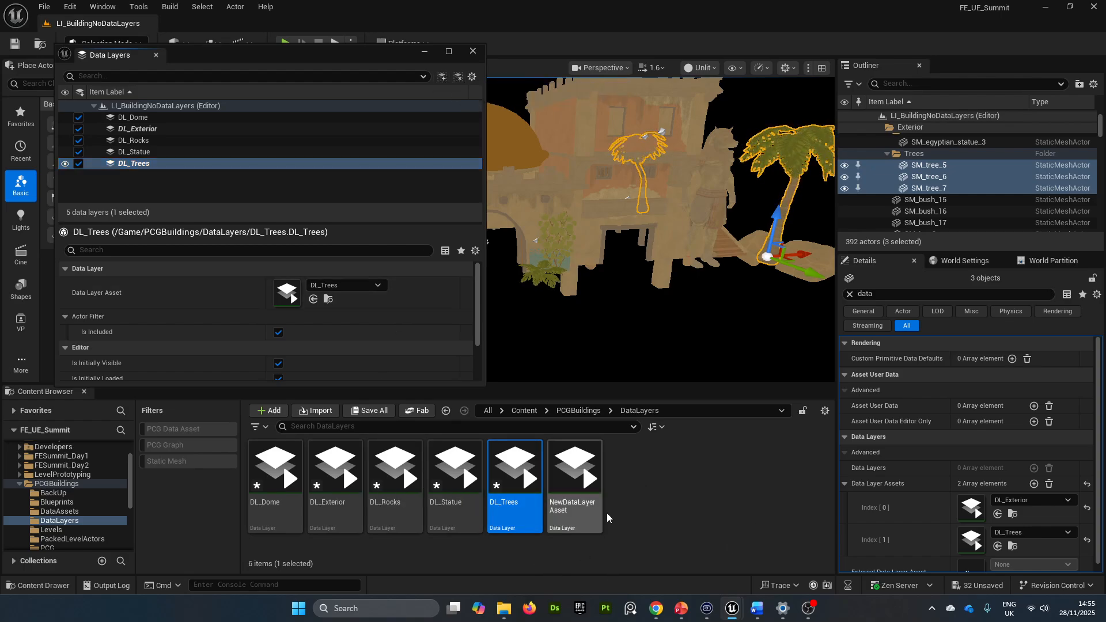
# Collapse the Trees, Statue and Exterior folders in the Outliner
pyautogui.click(886, 154)
pyautogui.scroll(2, 887, 146)
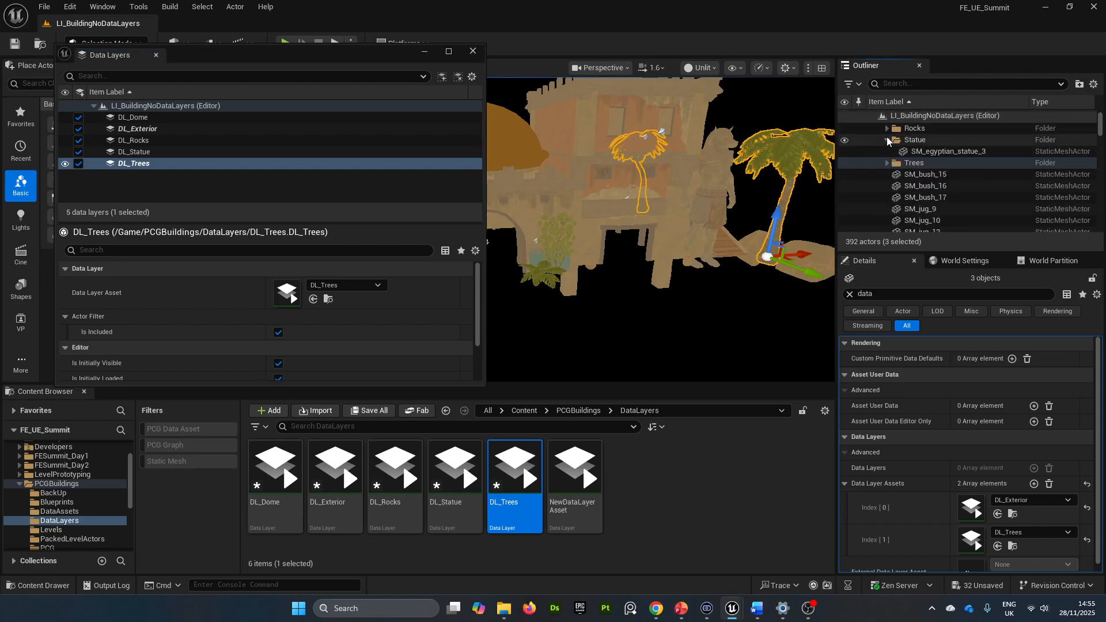
pyautogui.click(887, 140)
pyautogui.scroll(2, 881, 146)
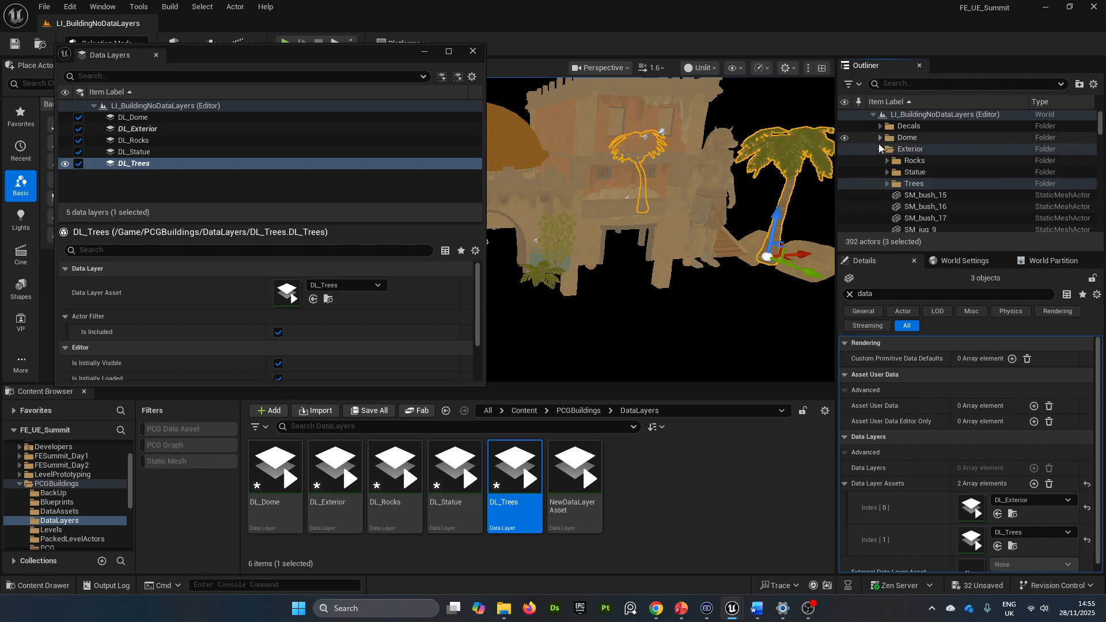
pyautogui.click(879, 149)
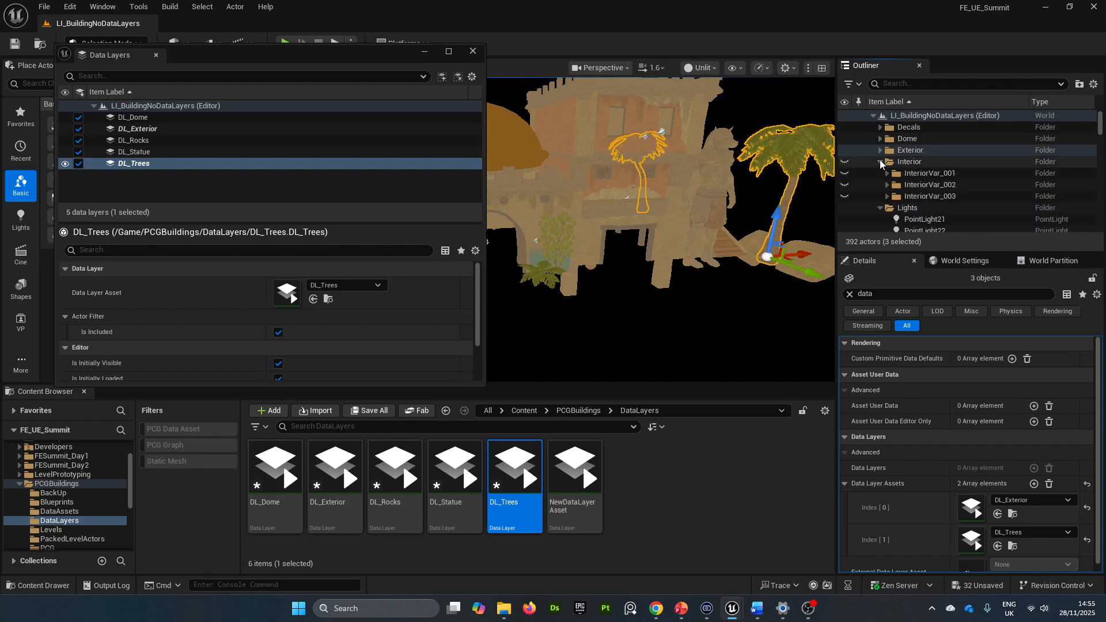
# Make the Interior folder visible and select all descendants of its InteriorVar_001 subfolder
pyautogui.click(887, 173)
pyautogui.click(874, 178)
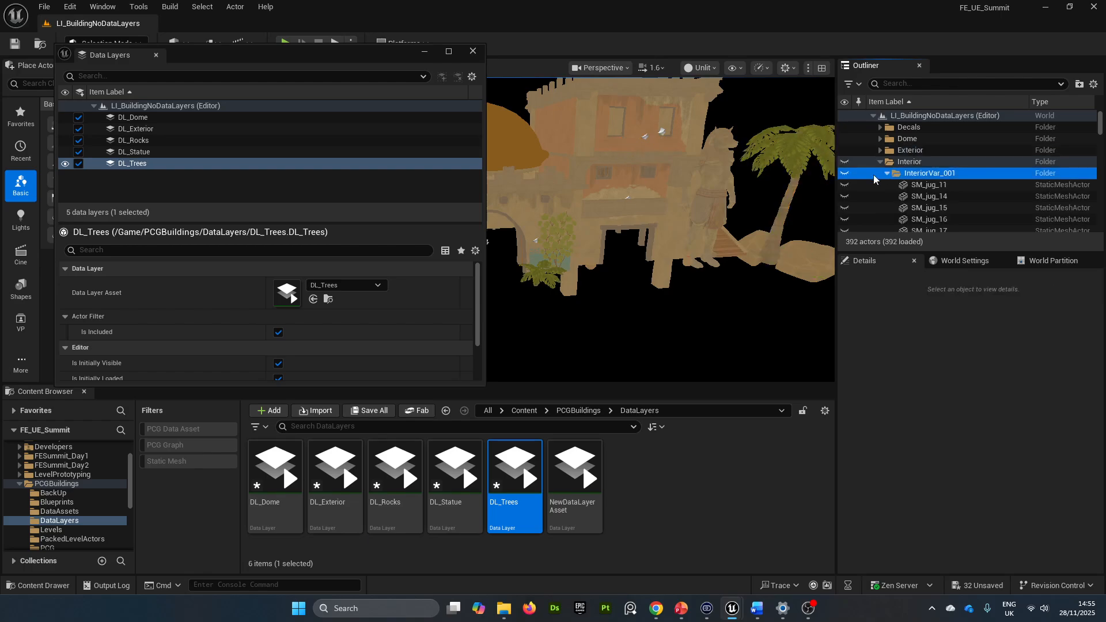
pyautogui.click(849, 164)
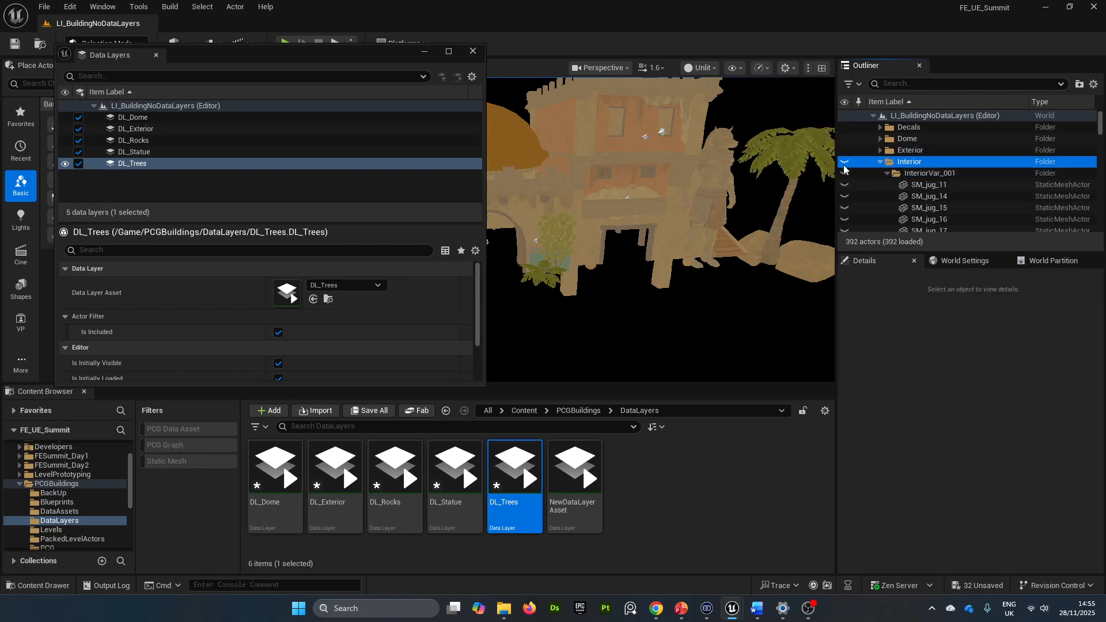
pyautogui.click(925, 174)
pyautogui.rightClick(934, 177)
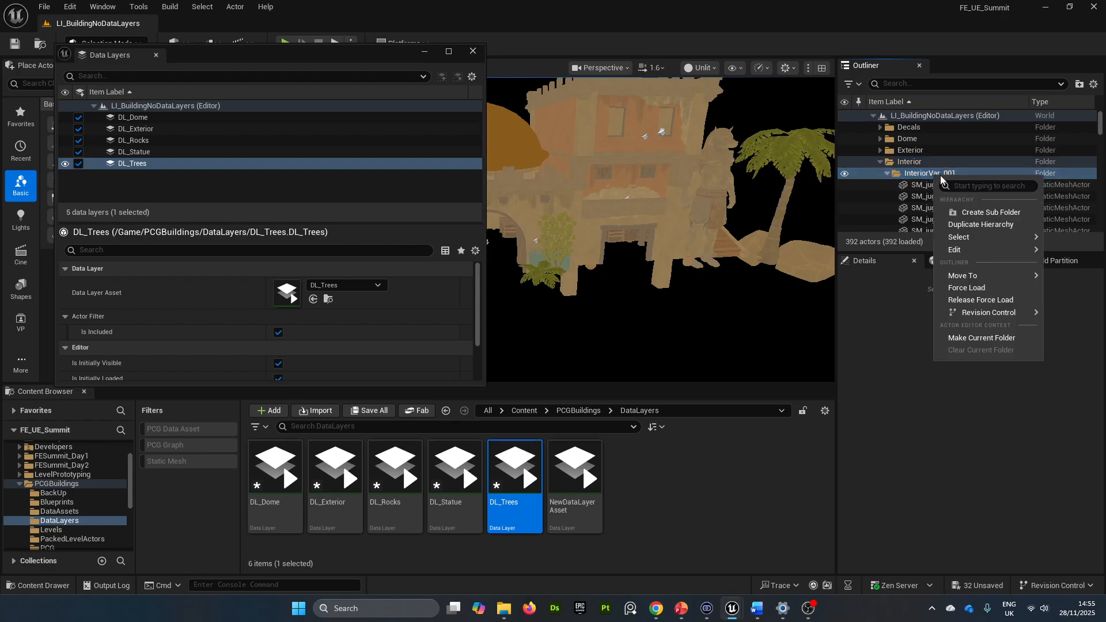
pyautogui.moveTo(1000, 243)
pyautogui.click(895, 244)
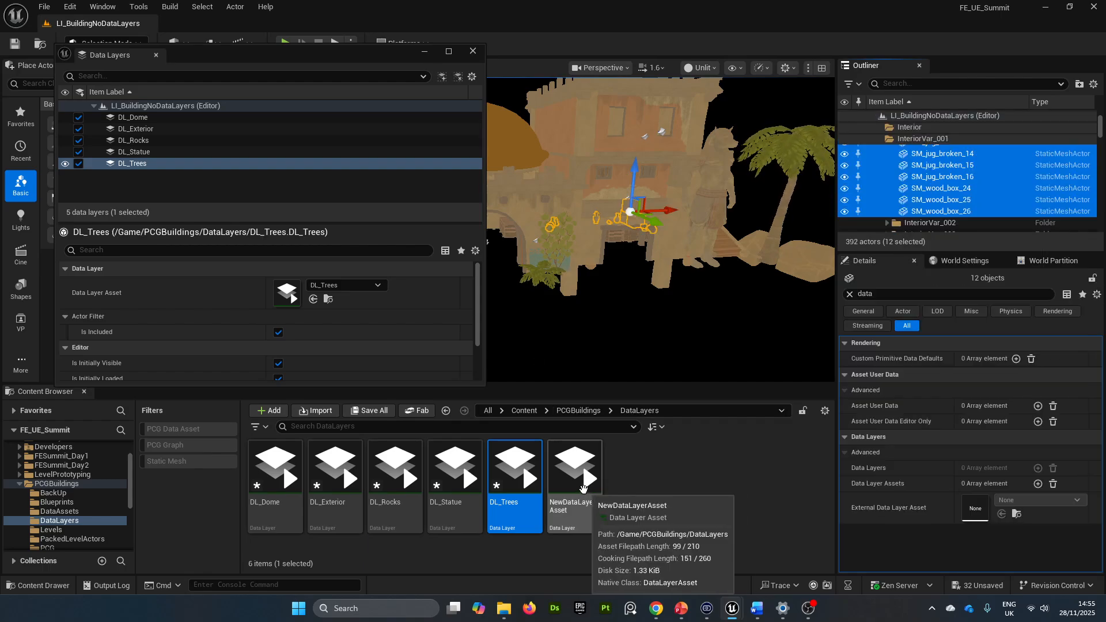
# Duplicate NewDataLayerAsset in the DataLayers folder and name the copy DL_InteriorVar01
pyautogui.click(586, 491)
pyautogui.hotkey('ctrl', 'd')
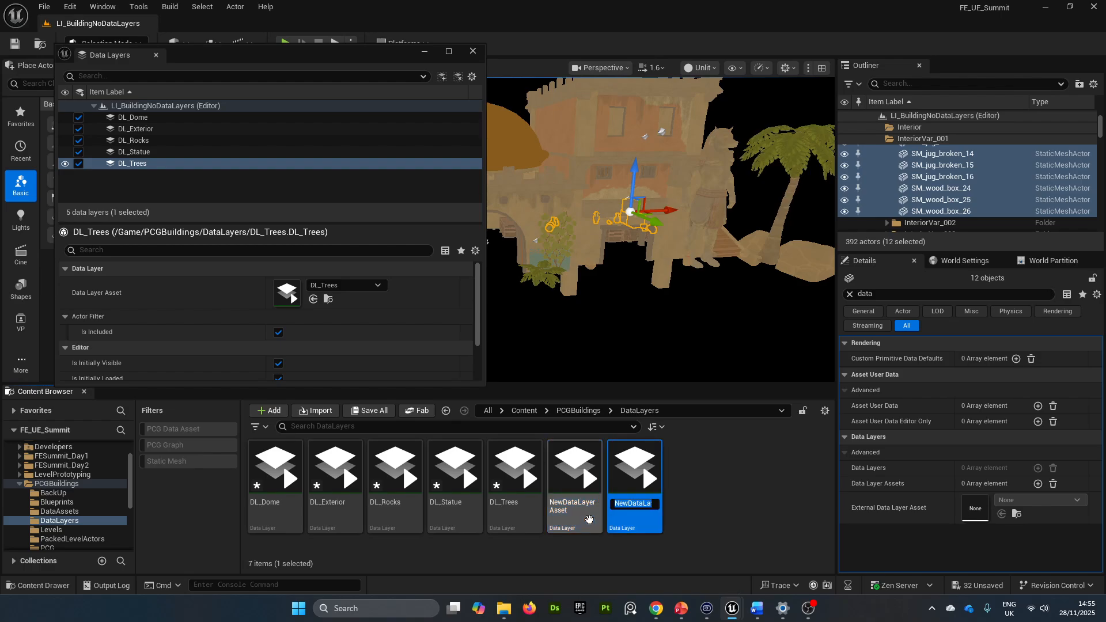
pyautogui.write('DL_')
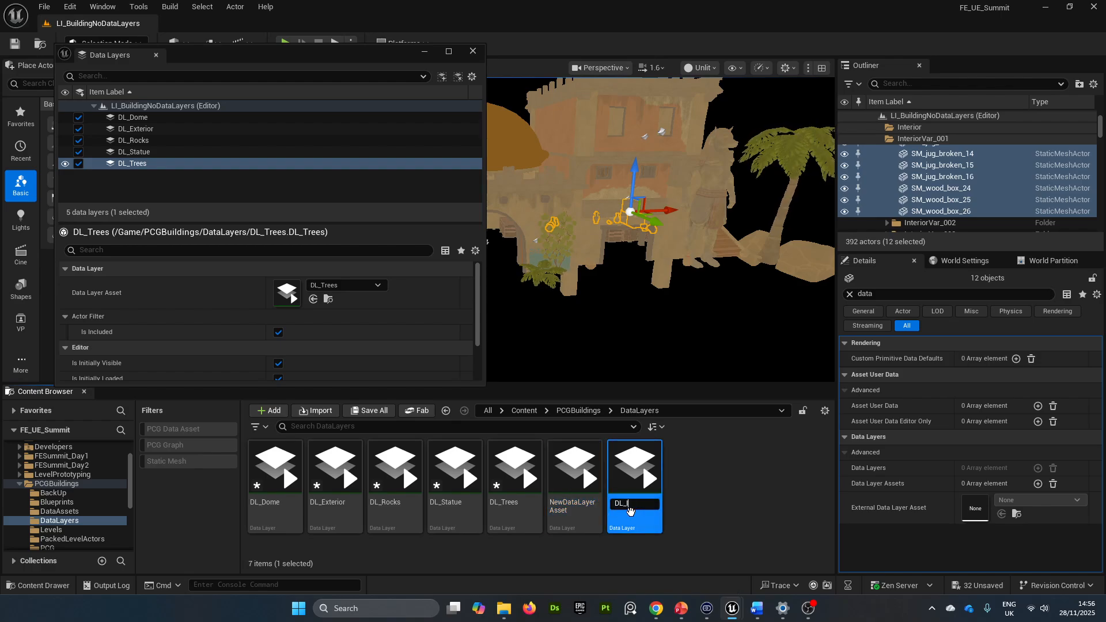
pyautogui.write('InteriorVar')
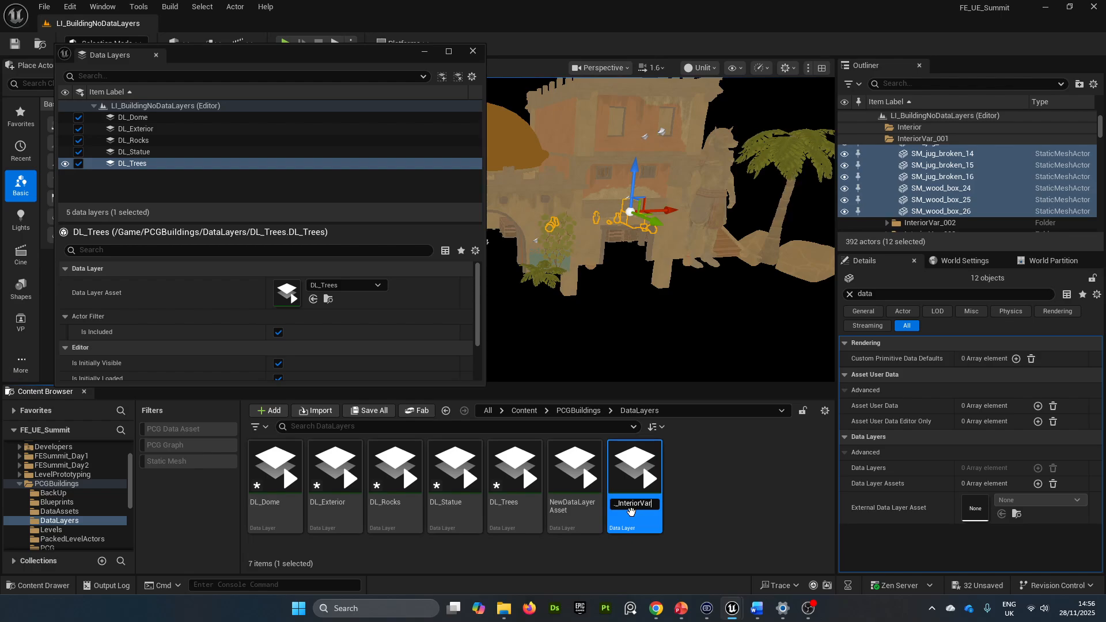
pyautogui.write('01')
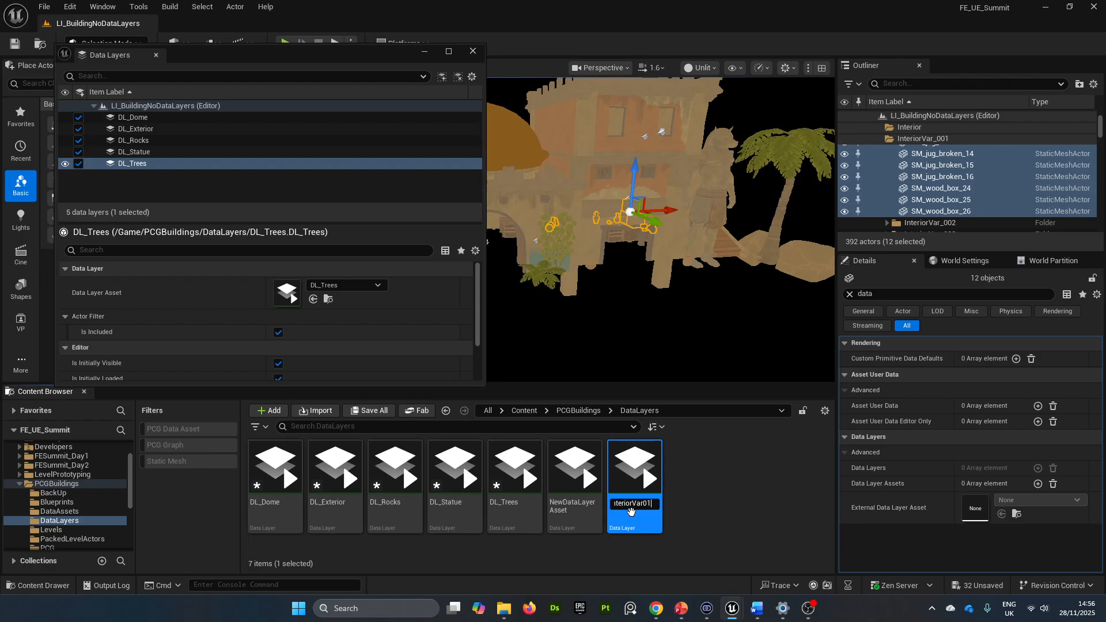
pyautogui.press('Return')
# Assign DL_InteriorVar01 as a Data Layer Assets entry of the selected InteriorVar_001 actors and add it to the level's data layers
pyautogui.click(1037, 484)
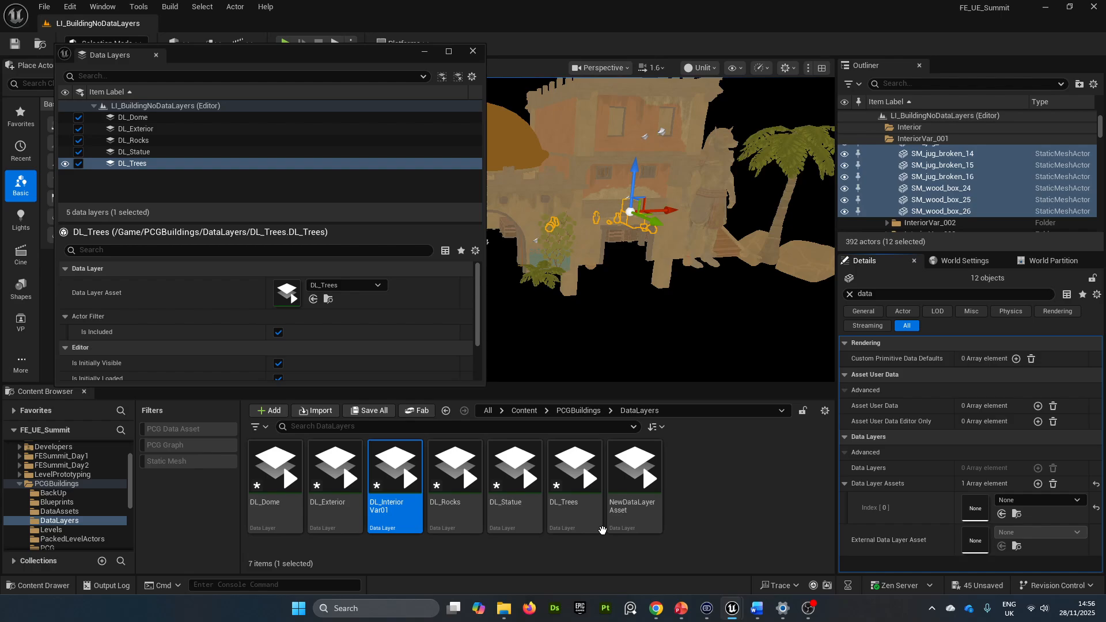
pyautogui.moveTo(385, 476); pyautogui.dragTo(975, 508)
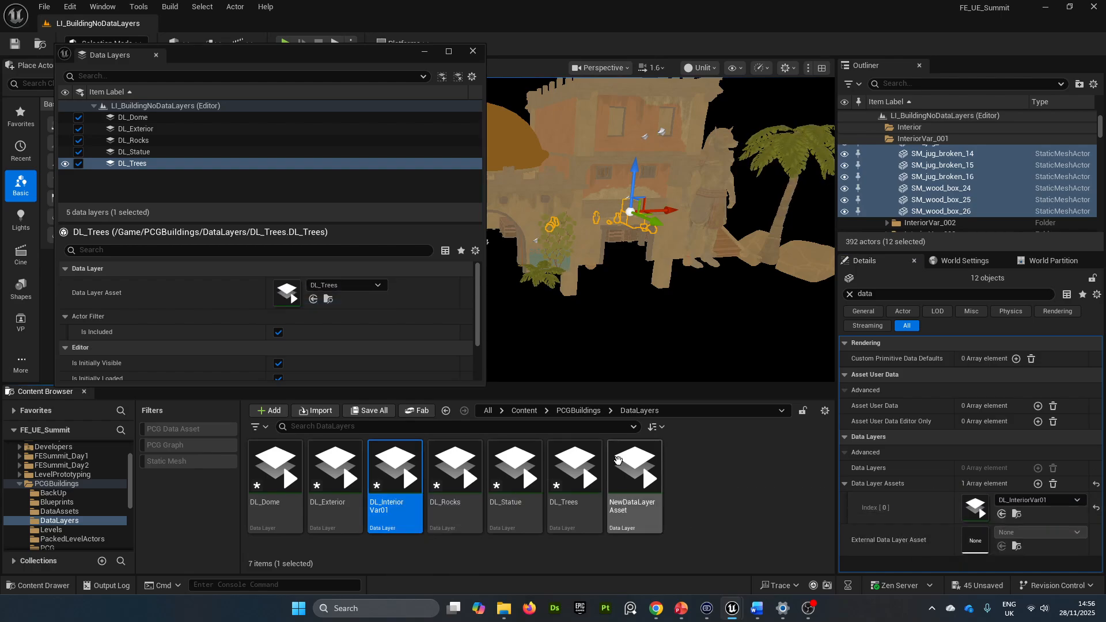
pyautogui.moveTo(395, 476); pyautogui.dragTo(208, 186)
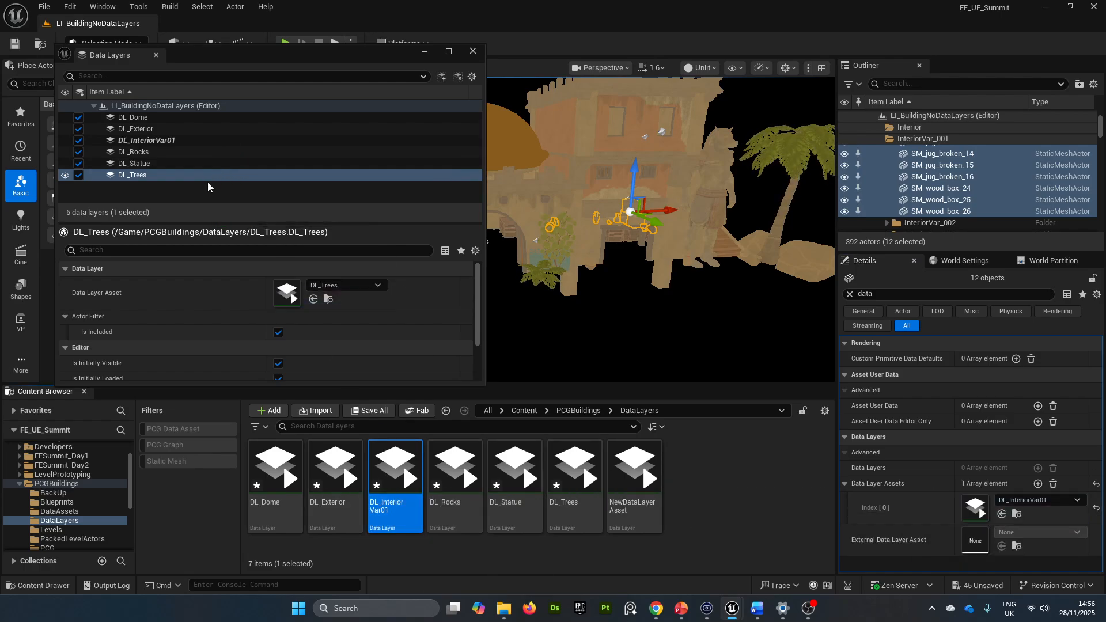
pyautogui.click(185, 141)
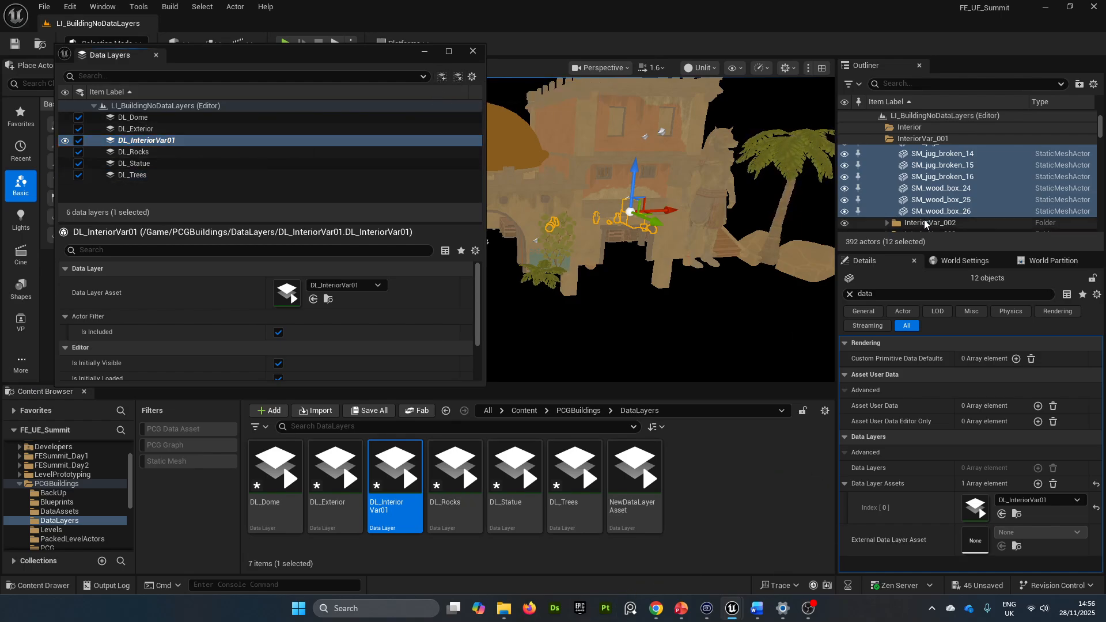
# Select all actors inside the InteriorVar_002 folder in the Outliner
pyautogui.click(898, 222)
pyautogui.scroll(-2, 889, 207)
pyautogui.click(887, 186)
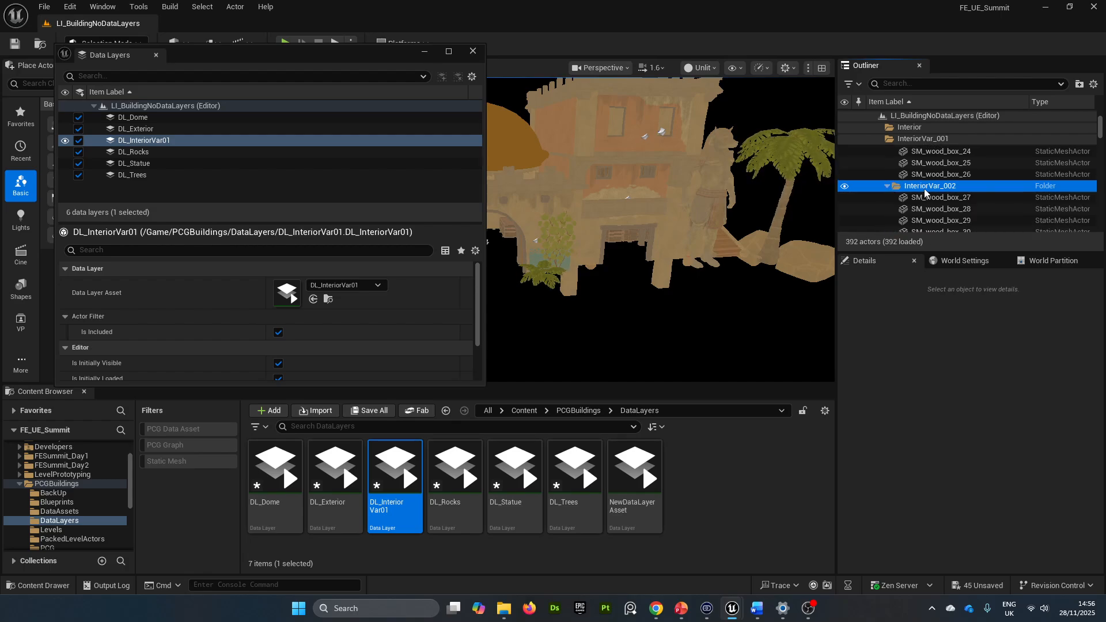
pyautogui.rightClick(924, 191)
pyautogui.moveTo(978, 251)
pyautogui.click(881, 257)
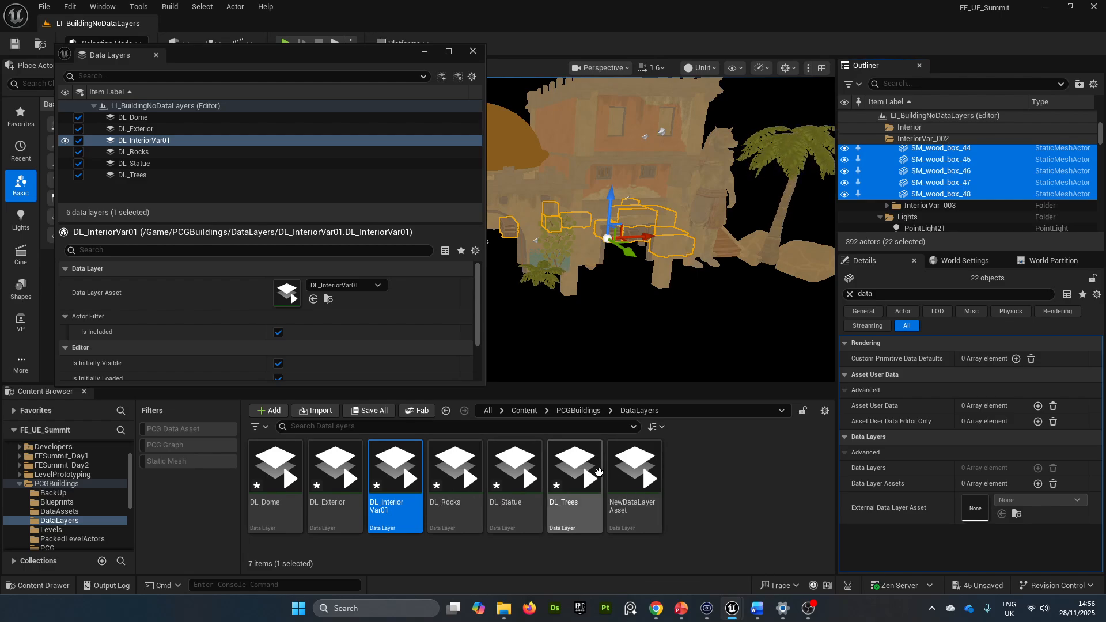
# Duplicate NewDataLayerAsset and name the copy DL_InteriorVar02
pyautogui.click(636, 490)
pyautogui.hotkey('ctrl', 'd')
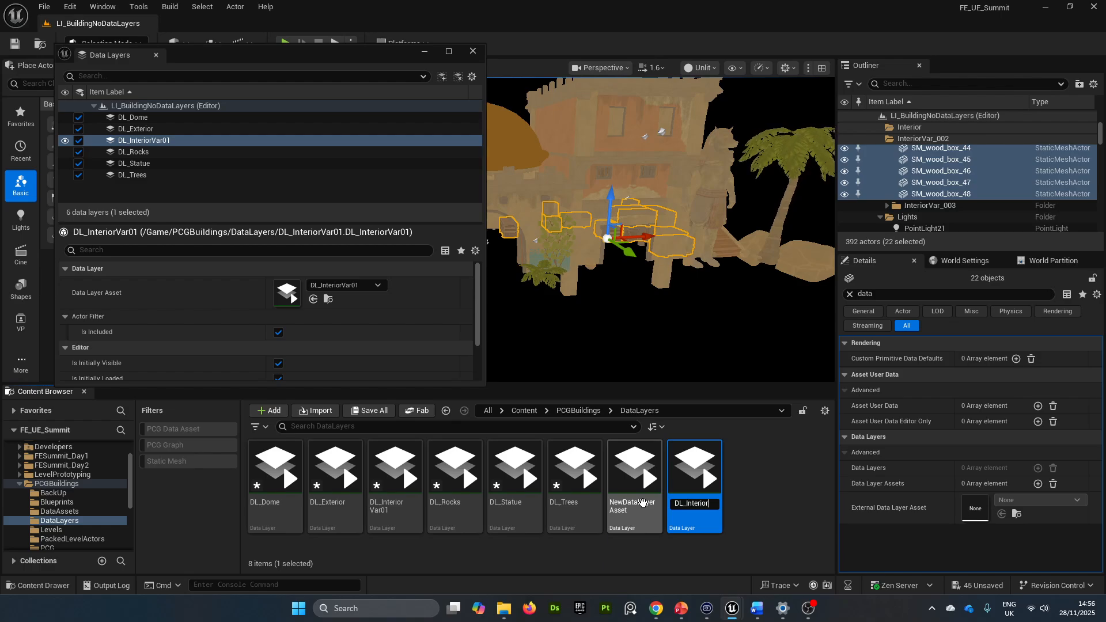
pyautogui.write('DL_InteriorVar')
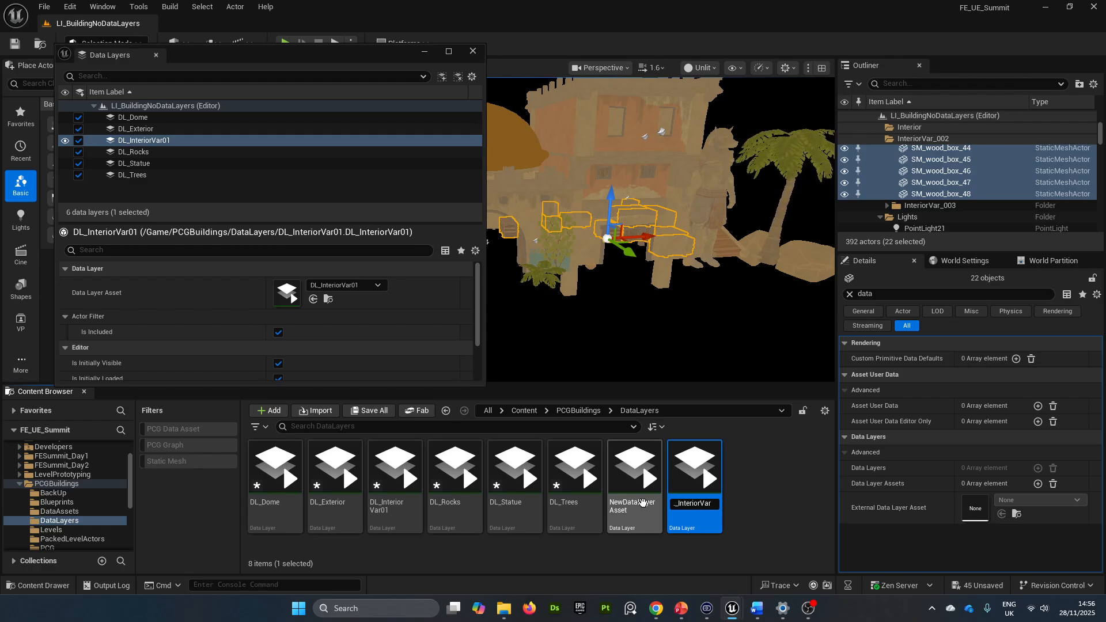
pyautogui.write('02')
pyautogui.press('Return')
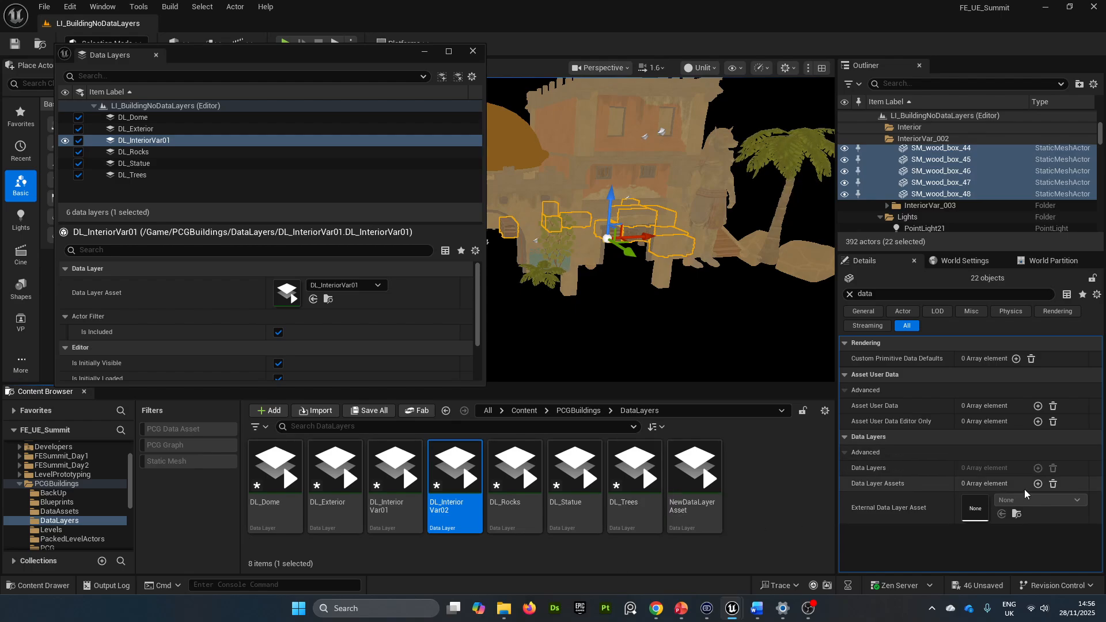
# Assign DL_InteriorVar02 as a Data Layer Assets entry of the InteriorVar_002 actors and add it with them to the level's data layers
pyautogui.click(1038, 483)
pyautogui.moveTo(454, 478); pyautogui.dragTo(979, 508)
pyautogui.moveTo(452, 478); pyautogui.dragTo(230, 187)
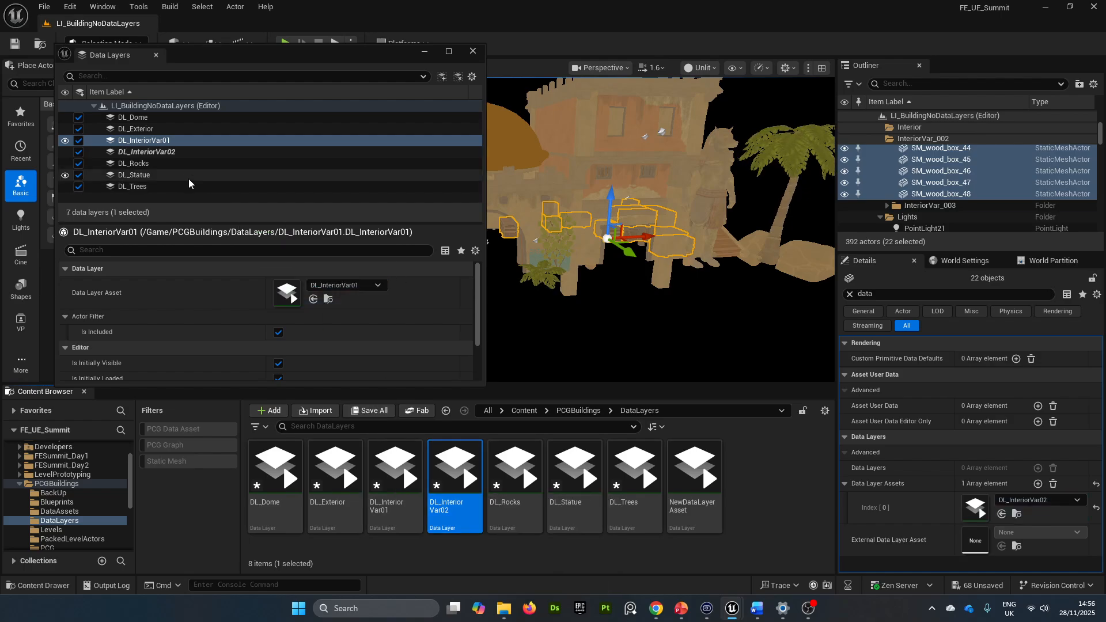
pyautogui.click(444, 81)
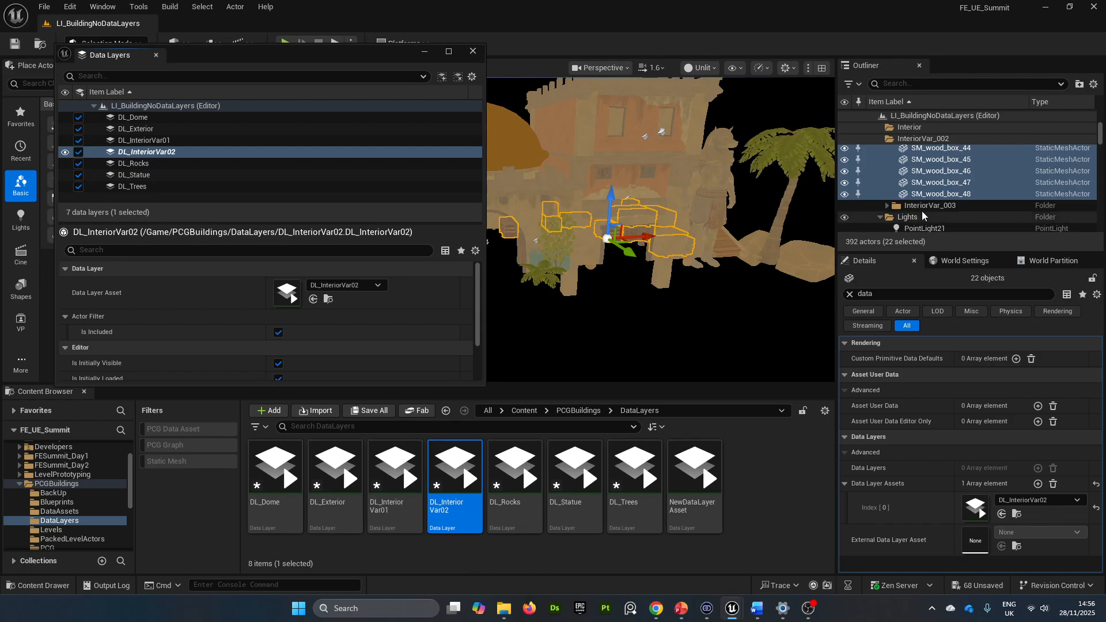
# Select all actors inside the InteriorVar_003 folder in the Outliner
pyautogui.rightClick(908, 206)
pyautogui.moveTo(974, 266)
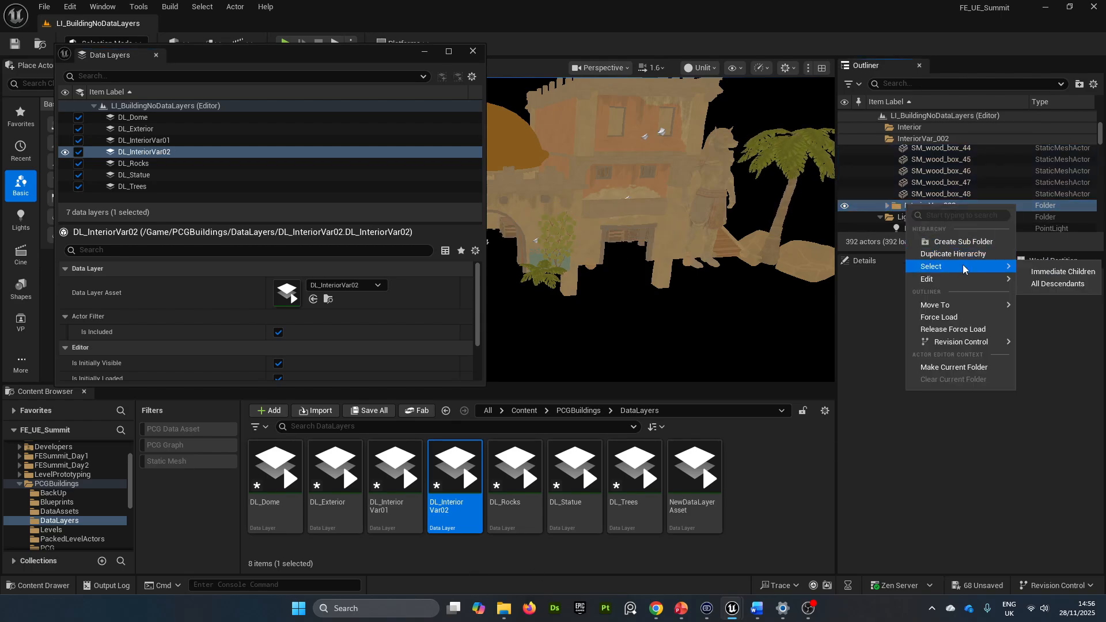
pyautogui.click(1047, 277)
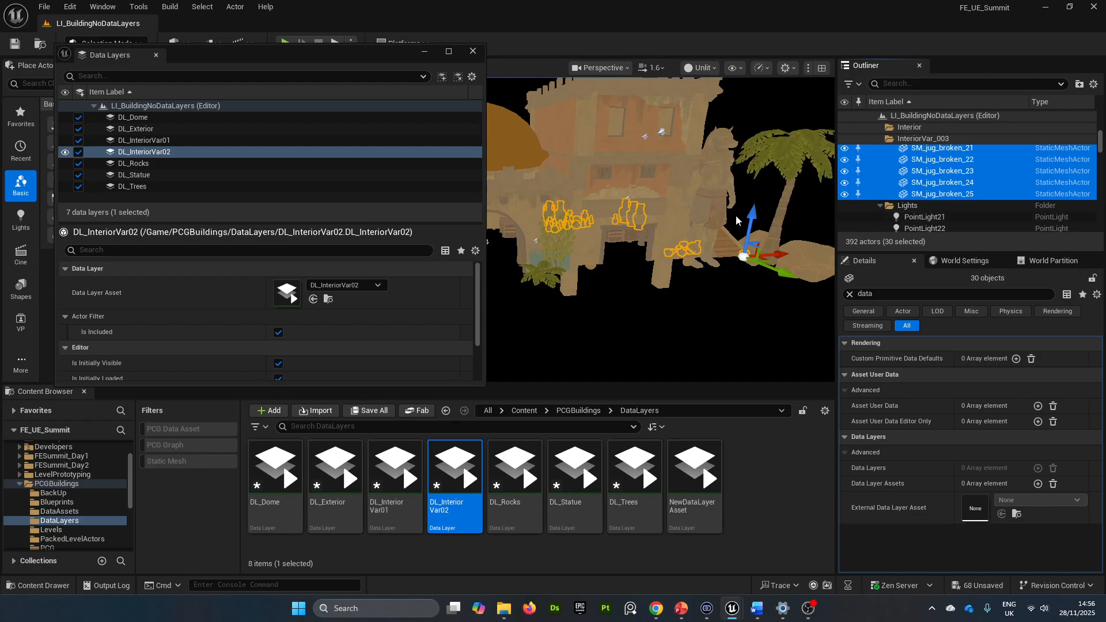
# Rename the remaining NewDataLayerAsset as DL_InteriorVar03
pyautogui.click(696, 489)
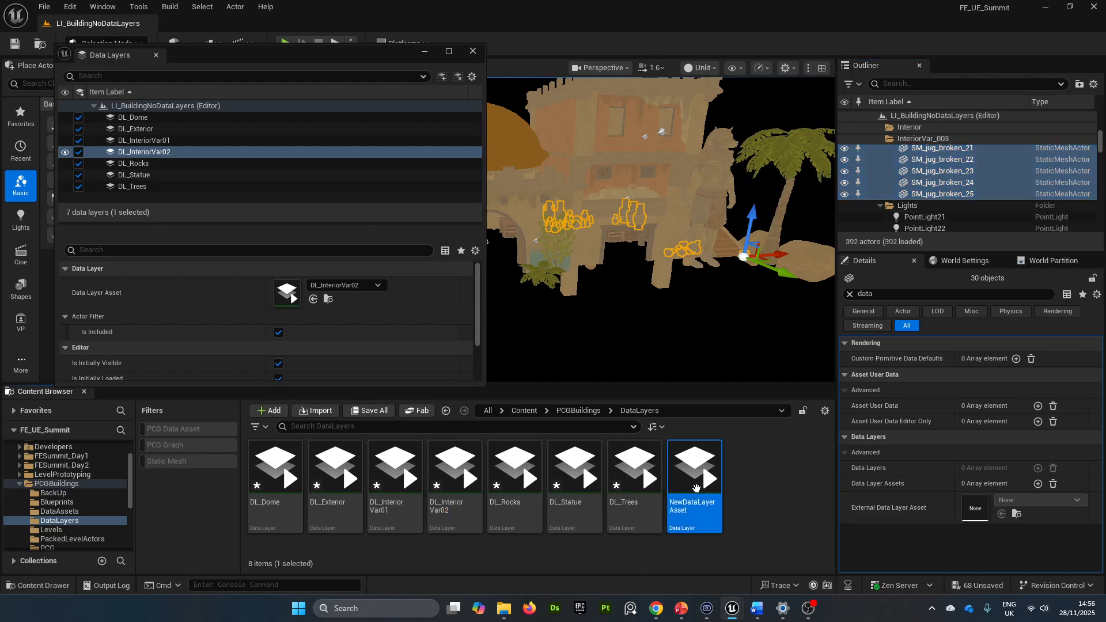
pyautogui.press('F2')
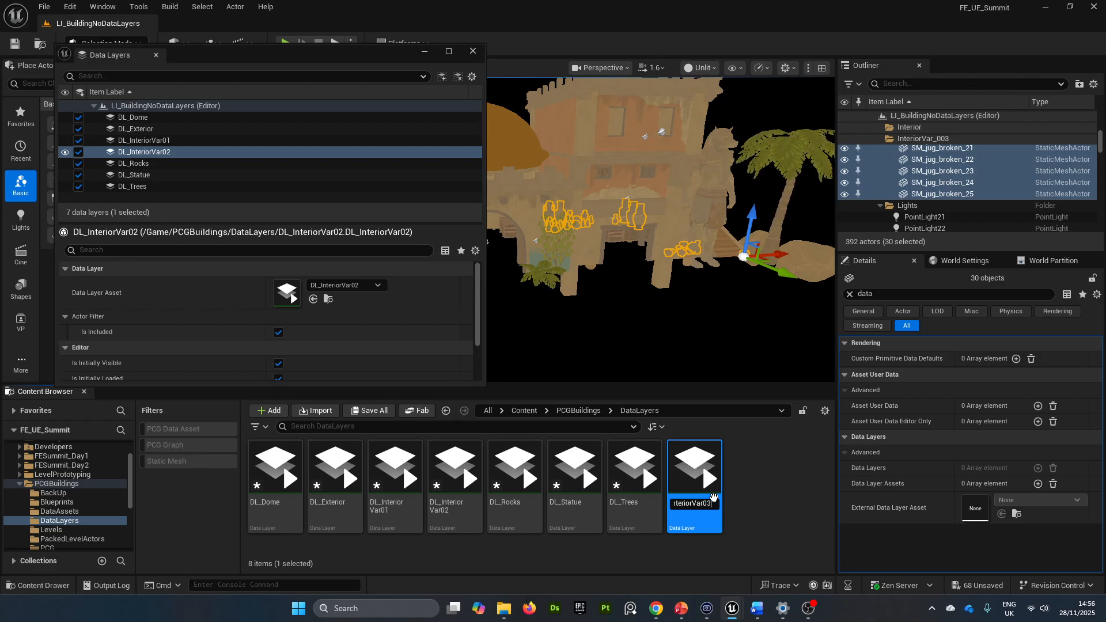
pyautogui.press('Return')
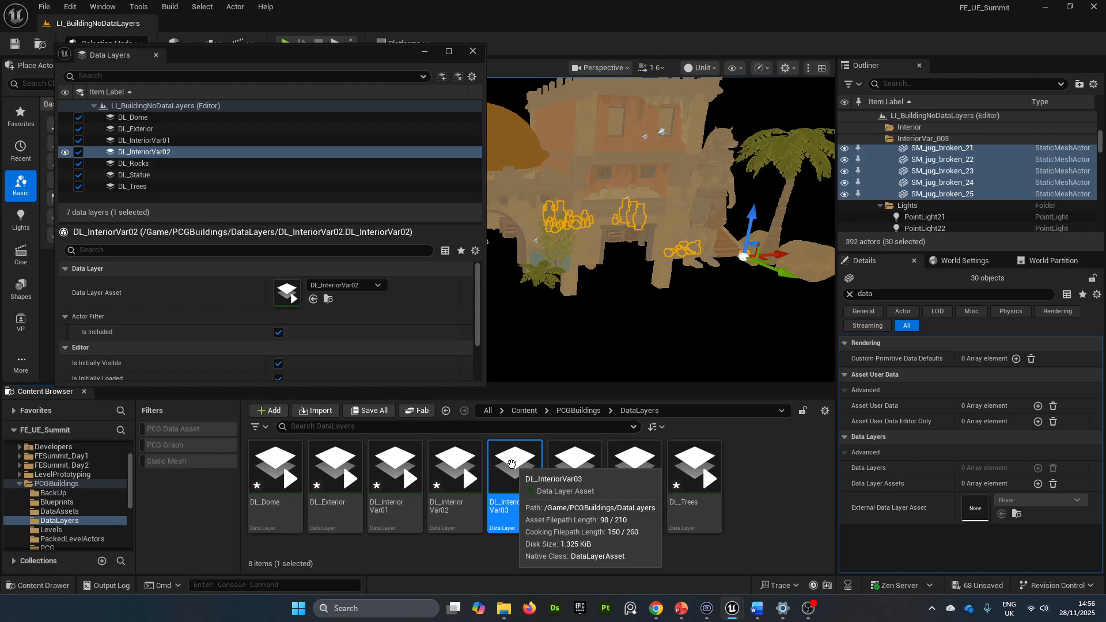
# Assign DL_InteriorVar03 as the InteriorVar_003 actors' Data Layer Assets entry and add it with them to the level's data layers
pyautogui.moveTo(511, 464); pyautogui.dragTo(997, 491)
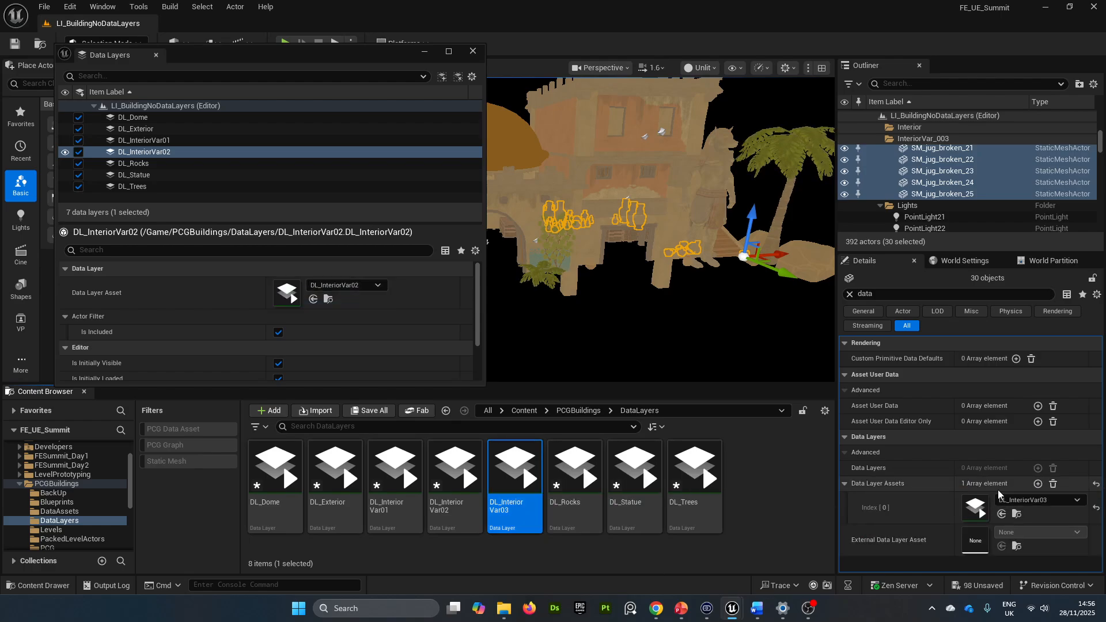
pyautogui.moveTo(514, 473); pyautogui.dragTo(239, 199)
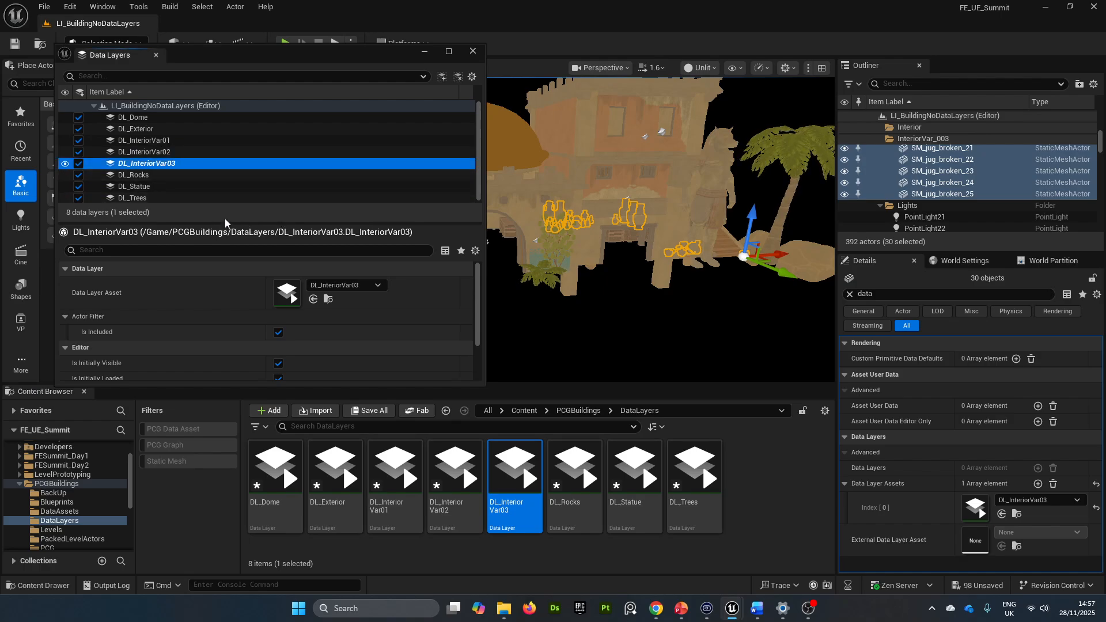
pyautogui.moveTo(209, 387); pyautogui.dragTo(209, 463)
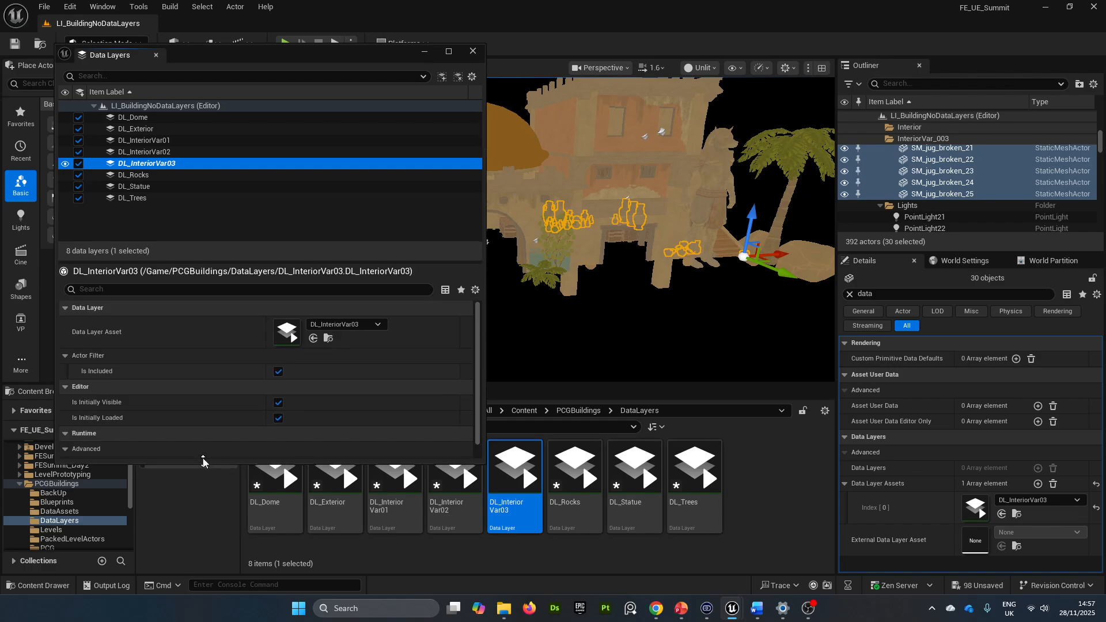
pyautogui.click(442, 79)
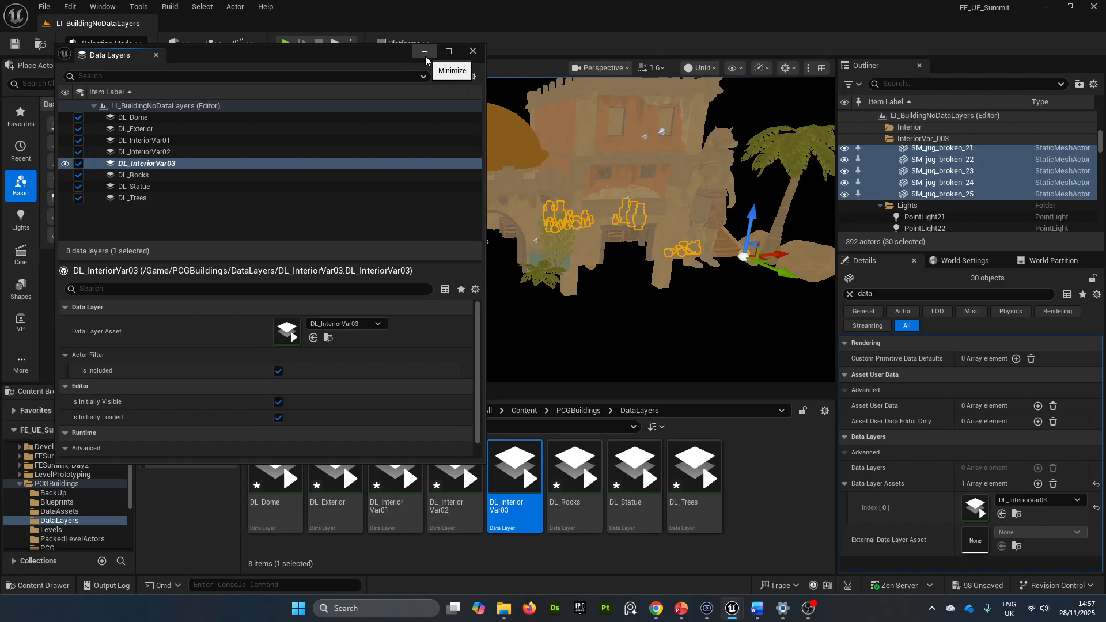
pyautogui.click(424, 54)
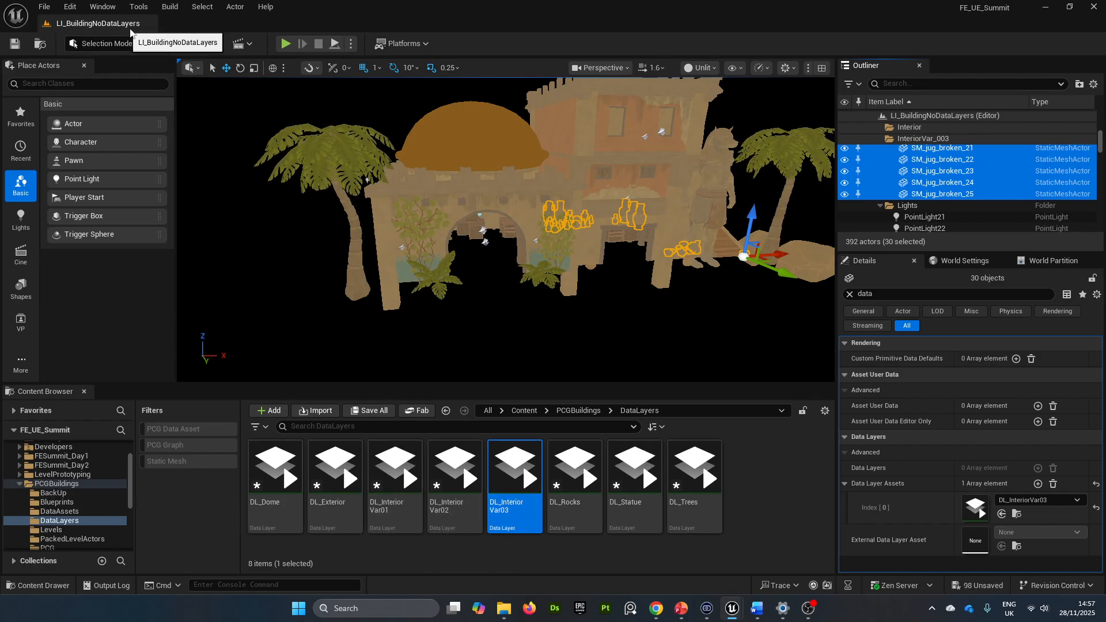
# Save the current level as LI_BuildingWITHDataLayers in the PCGBuildings/Levels folder
pyautogui.click(48, 529)
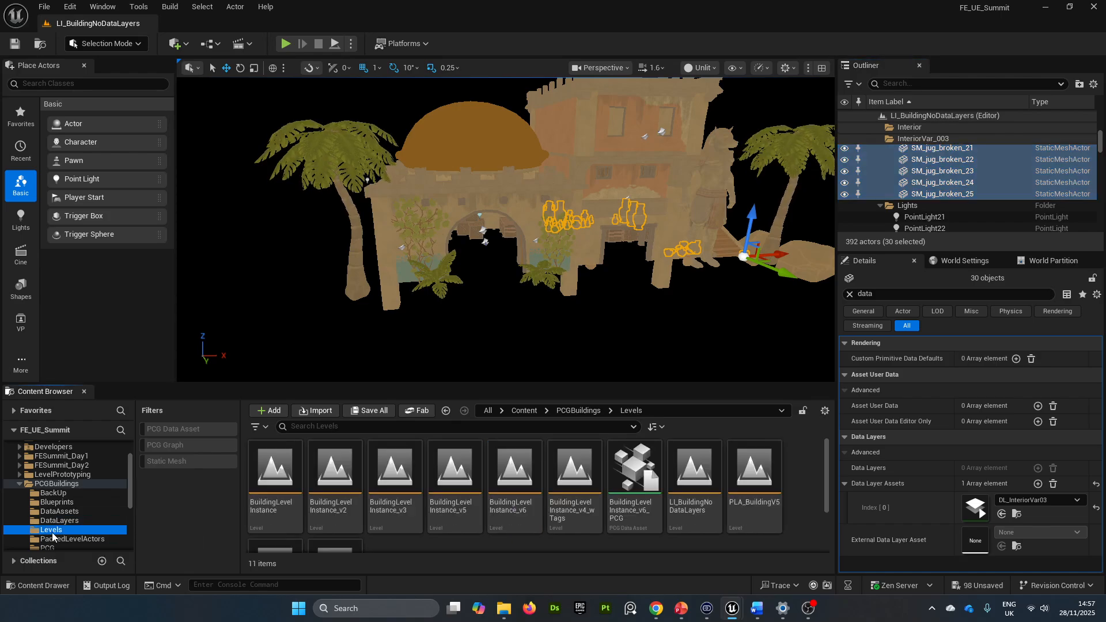
pyautogui.click(695, 510)
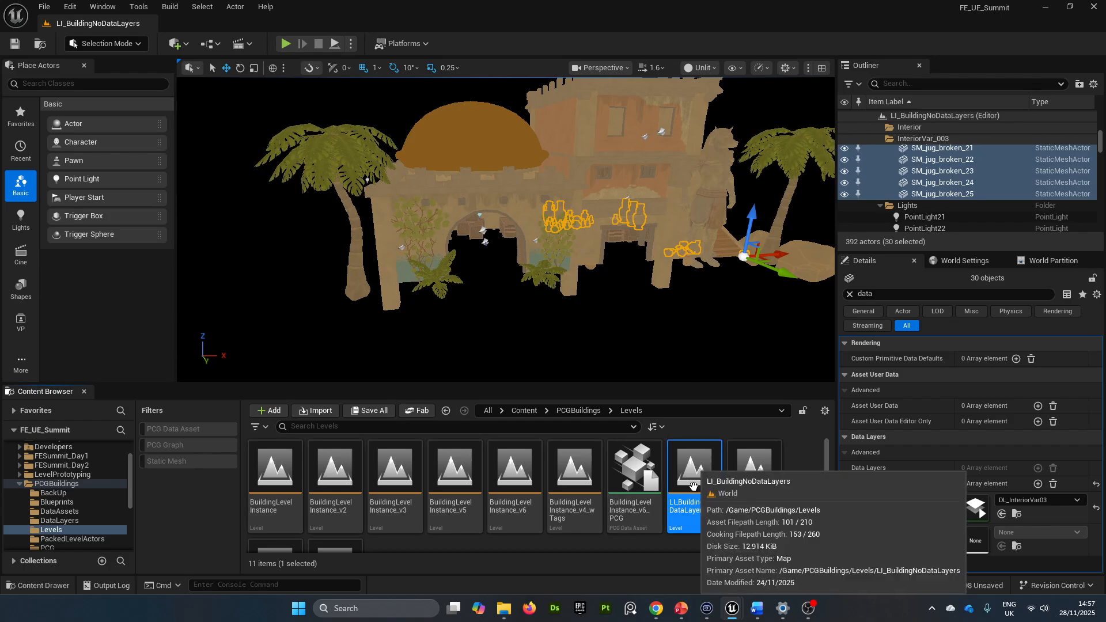
pyautogui.click(44, 7)
pyautogui.click(92, 158)
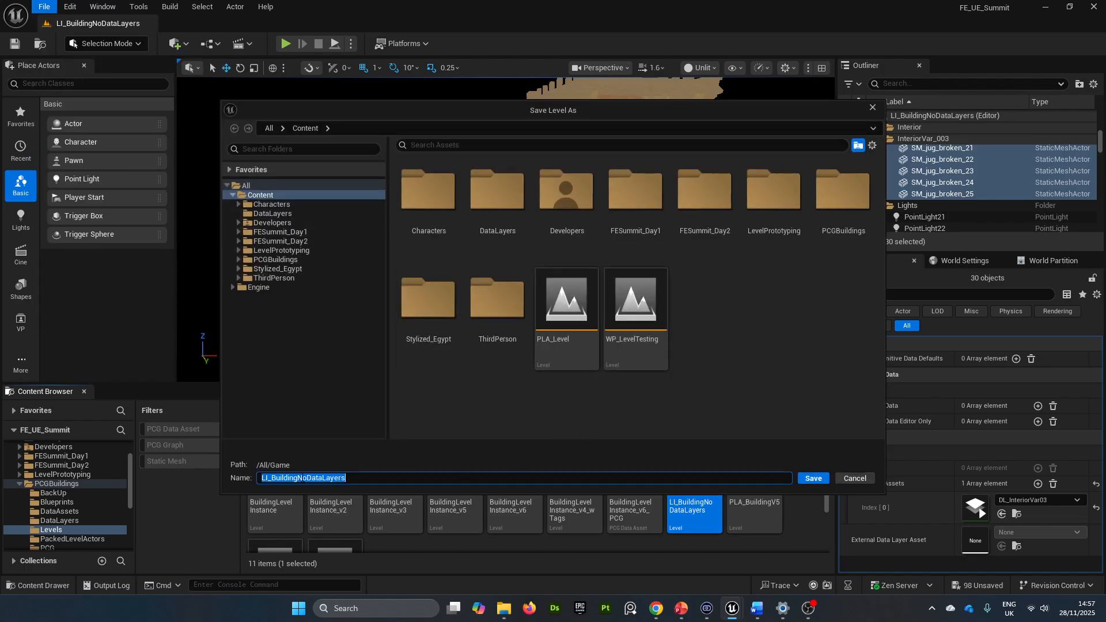
pyautogui.write('WITH')
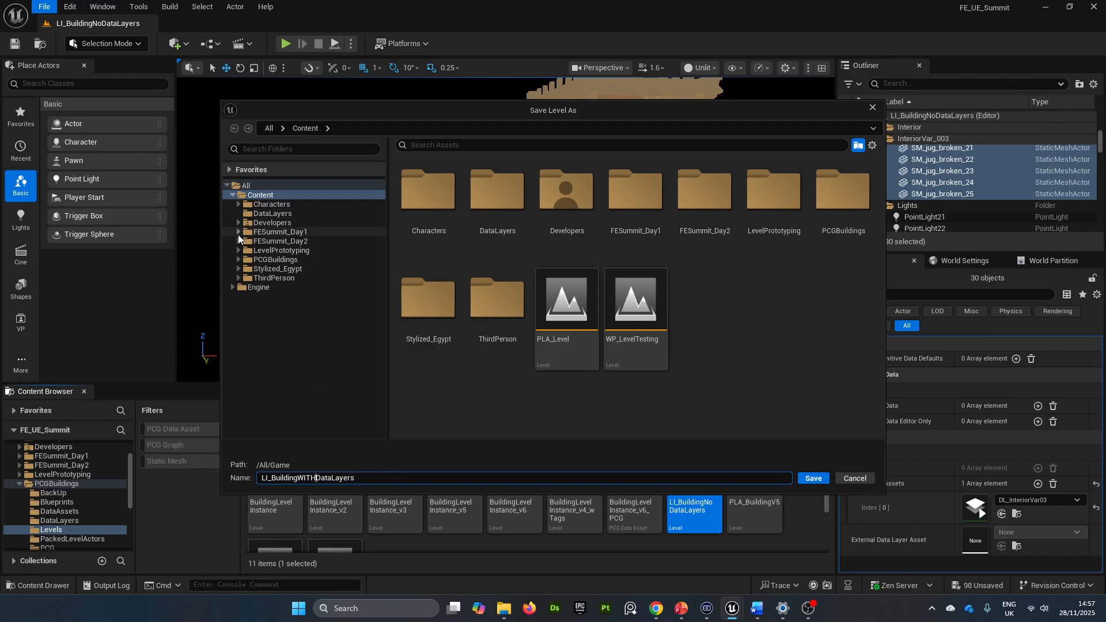
pyautogui.click(240, 263)
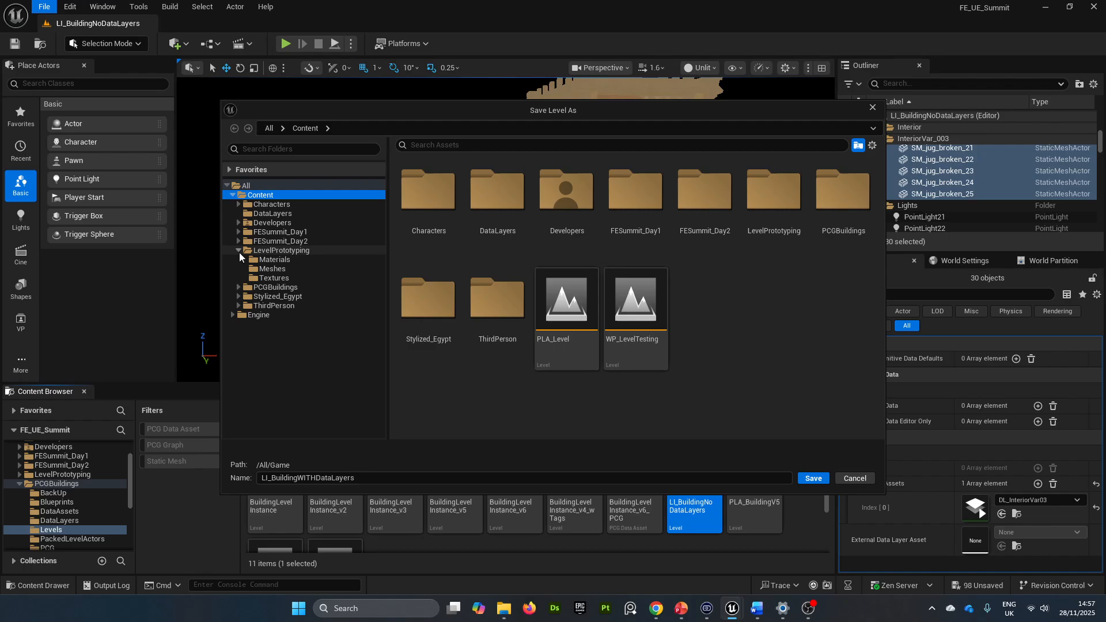
pyautogui.click(239, 260)
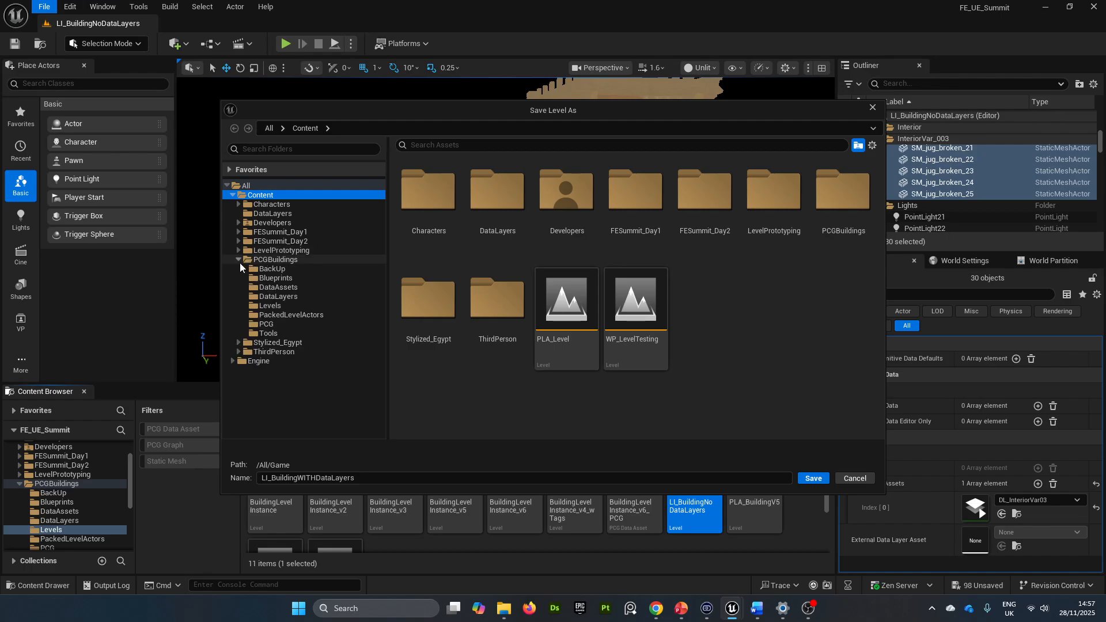
pyautogui.click(274, 306)
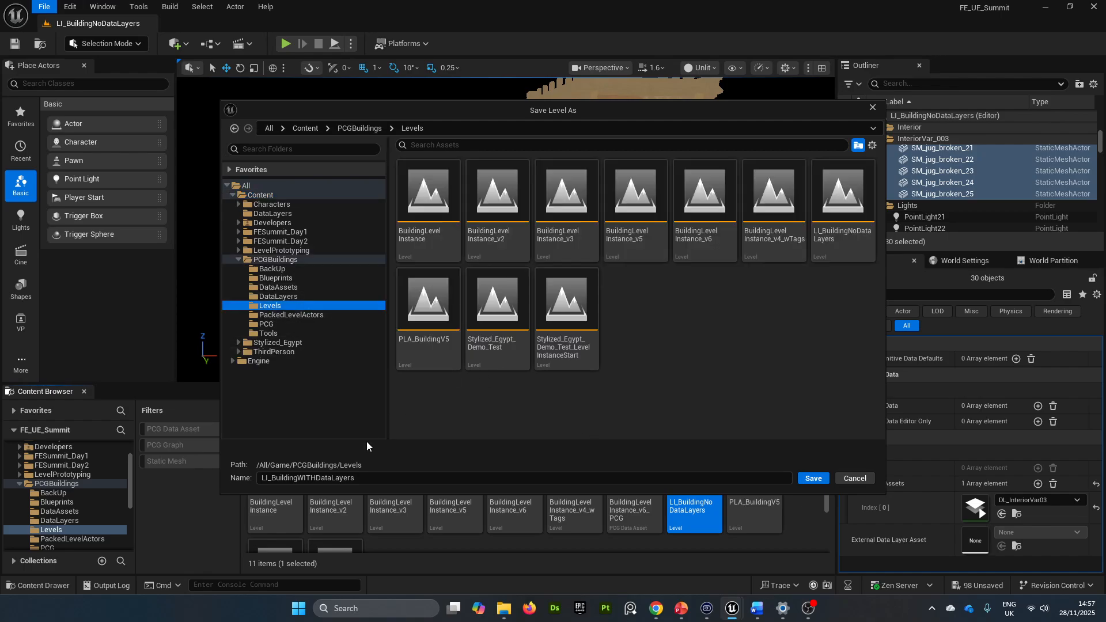
pyautogui.click(812, 478)
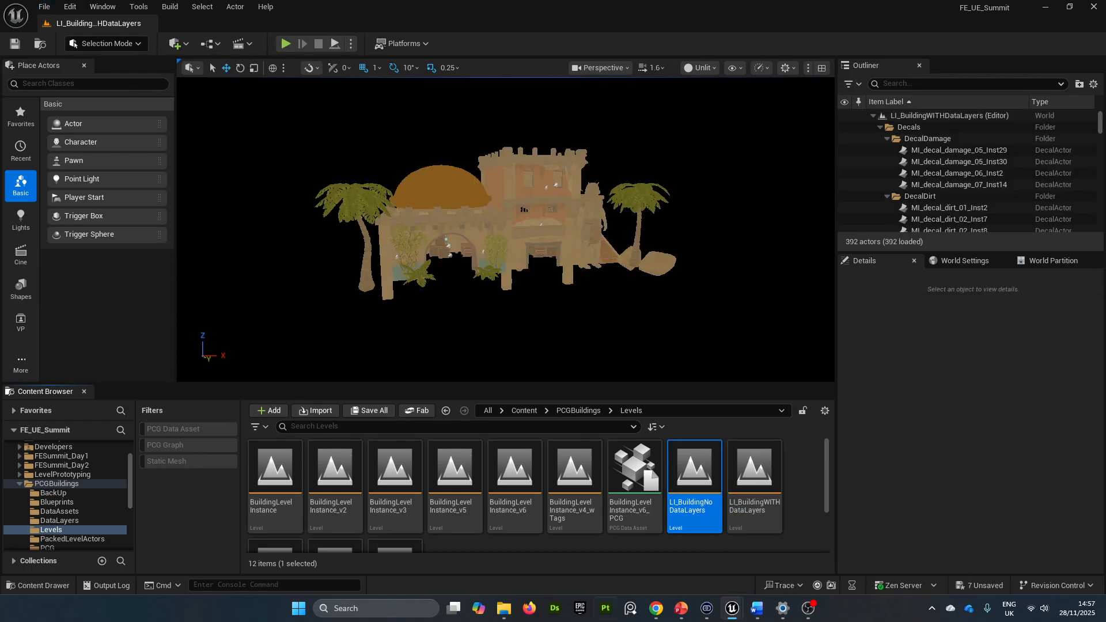
# Look through the Levels folder and locate the LI_BuildingWITHDataLayers level
pyautogui.scroll(-2, 397, 518)
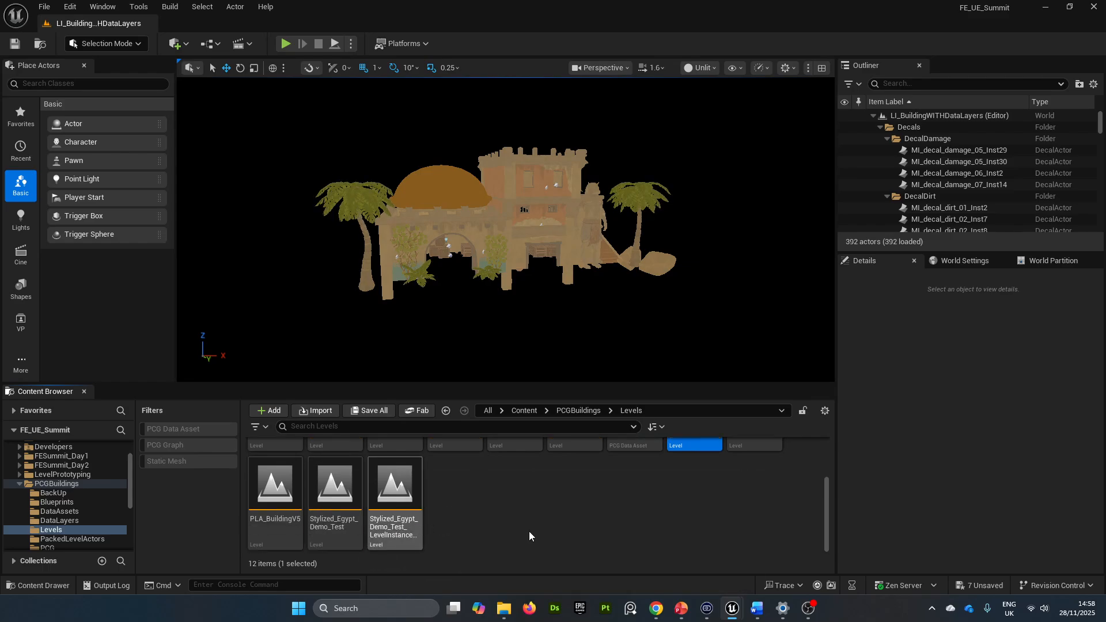
pyautogui.scroll(2, 529, 531)
pyautogui.scroll(1, 752, 474)
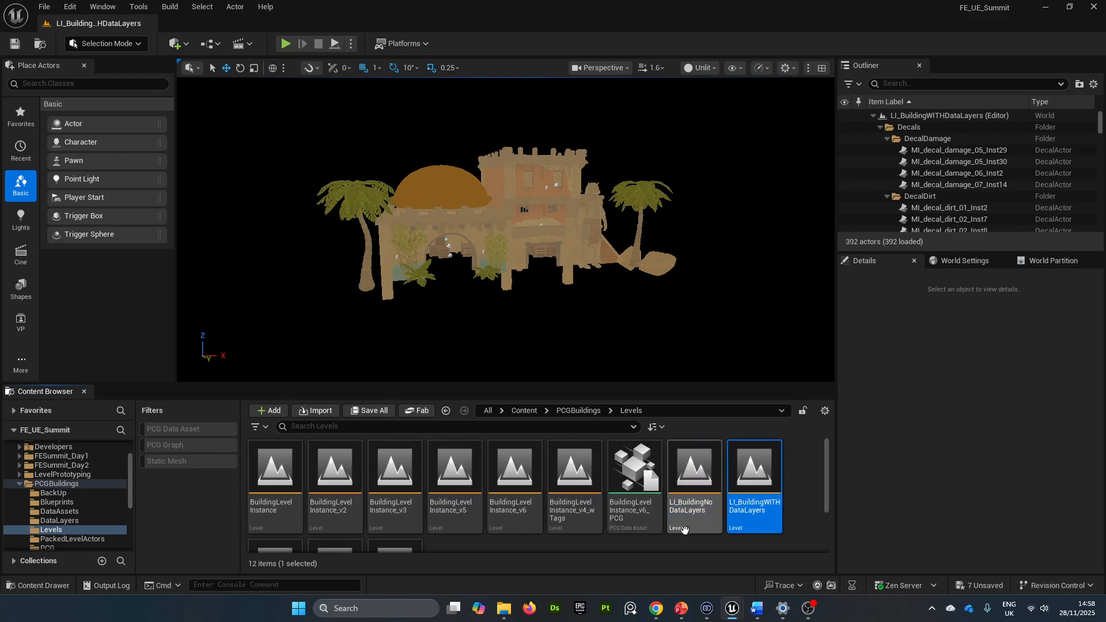
# Create a LevelInstance-based Blueprint from the LI_BuildingWITHDataLayers level, saved as BP_LI_BuildingWITHDataLayers in the PCGBuildings/Blueprints folder
pyautogui.rightClick(760, 466)
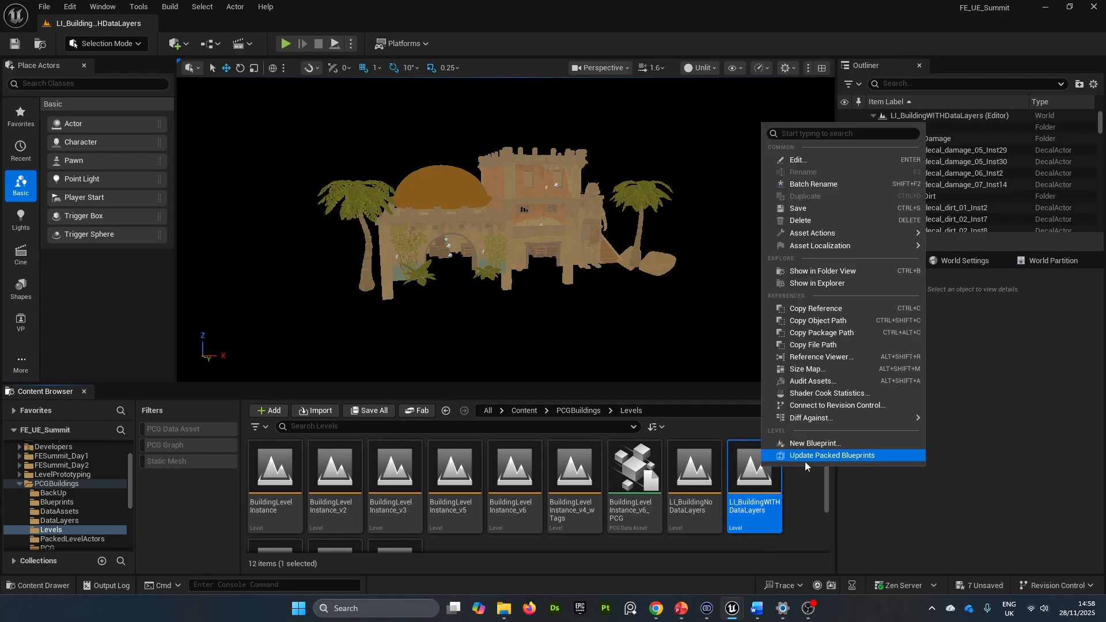
pyautogui.click(805, 442)
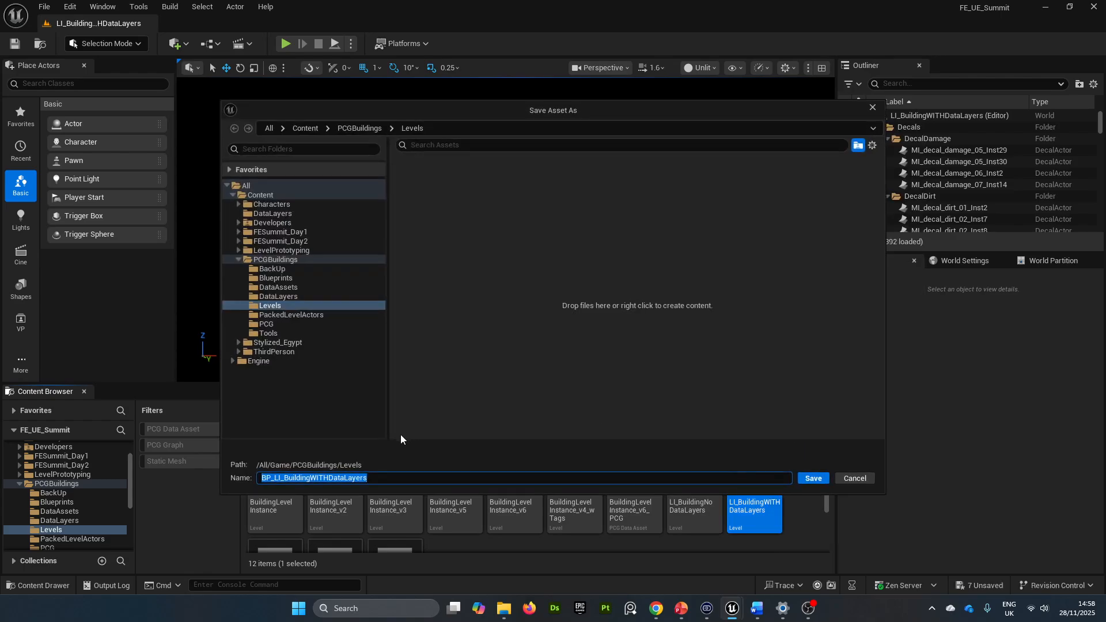
pyautogui.click(275, 278)
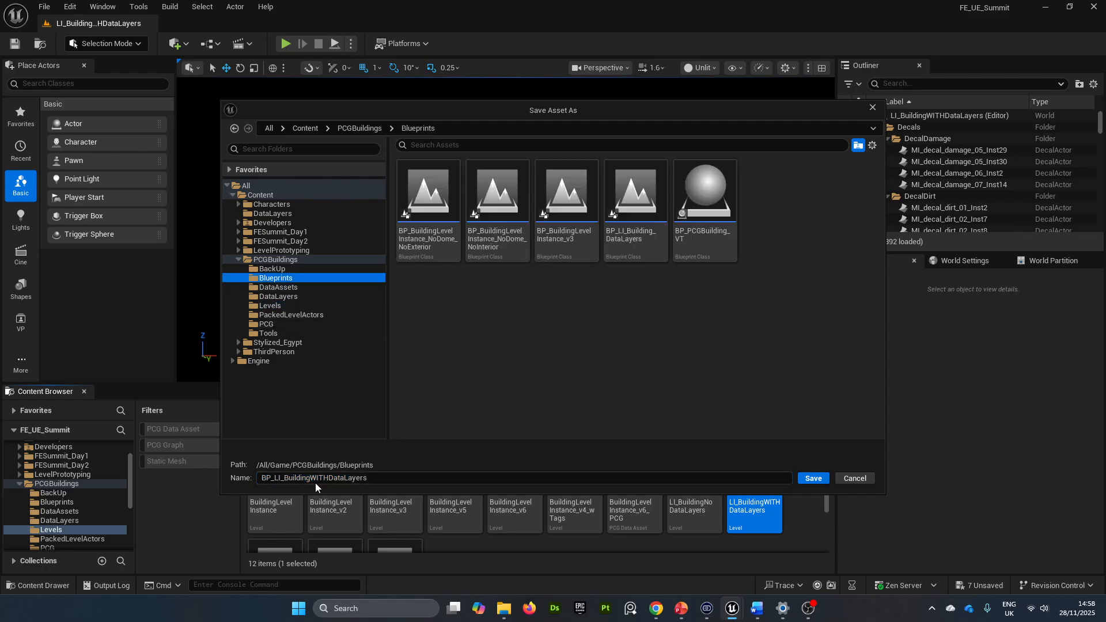
pyautogui.click(813, 479)
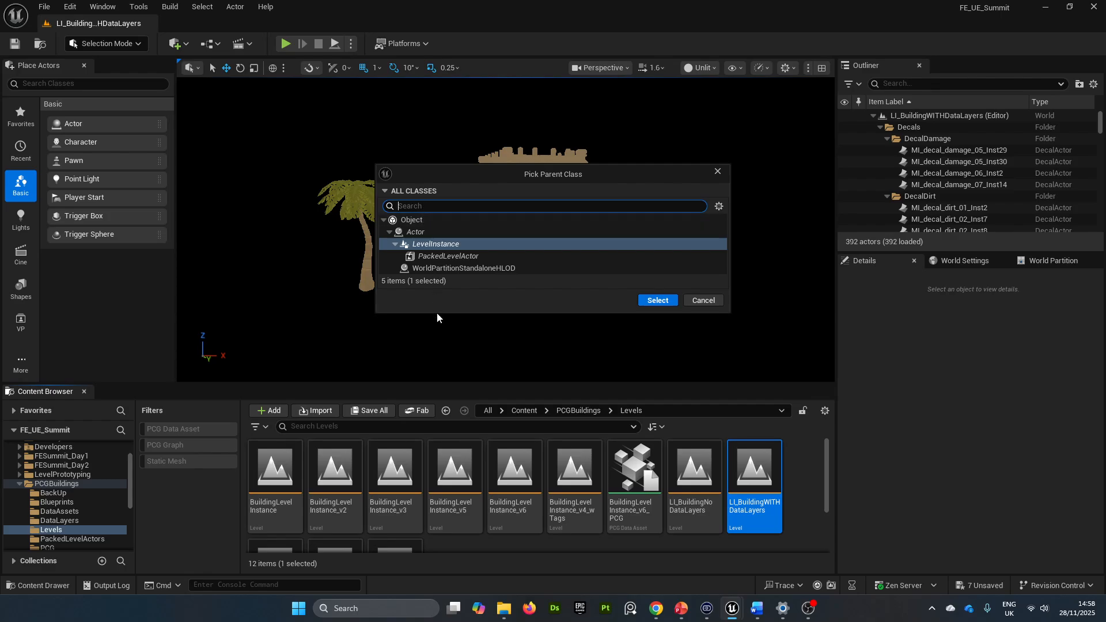
pyautogui.click(657, 301)
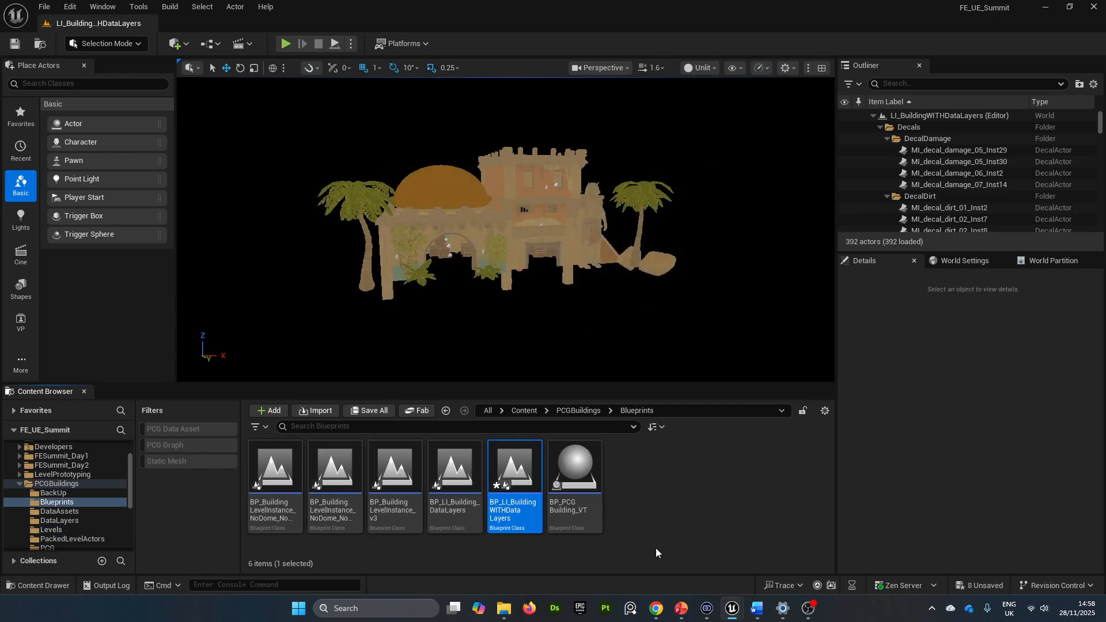
# Open the recent WP_LevelTesting level and switch its viewport to Lit view mode
pyautogui.click(70, 6)
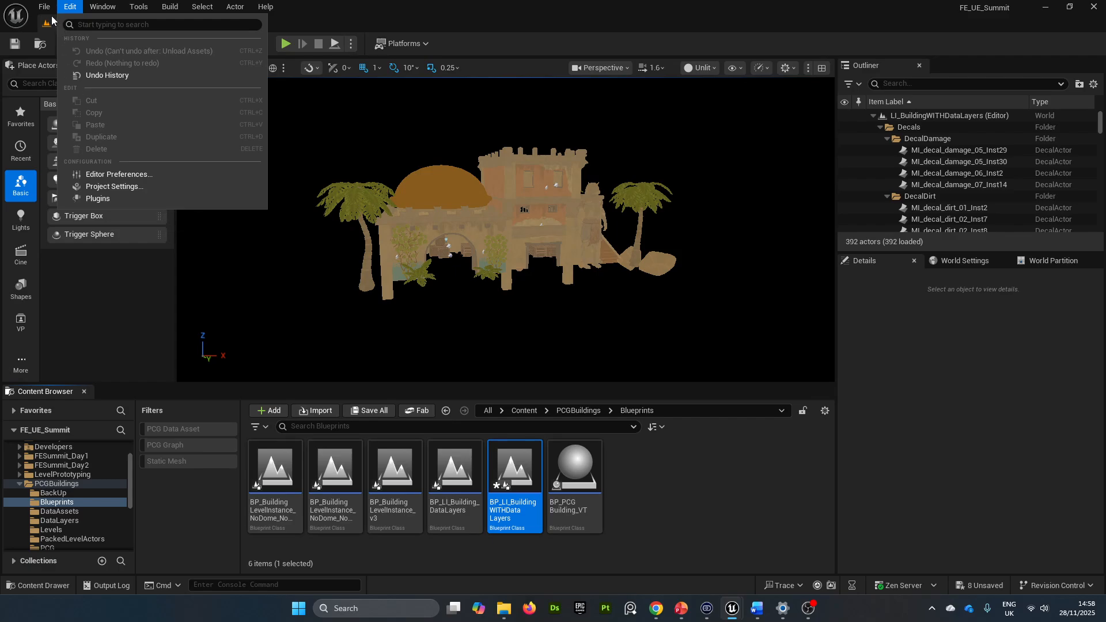
pyautogui.moveTo(45, 6)
pyautogui.moveTo(75, 88)
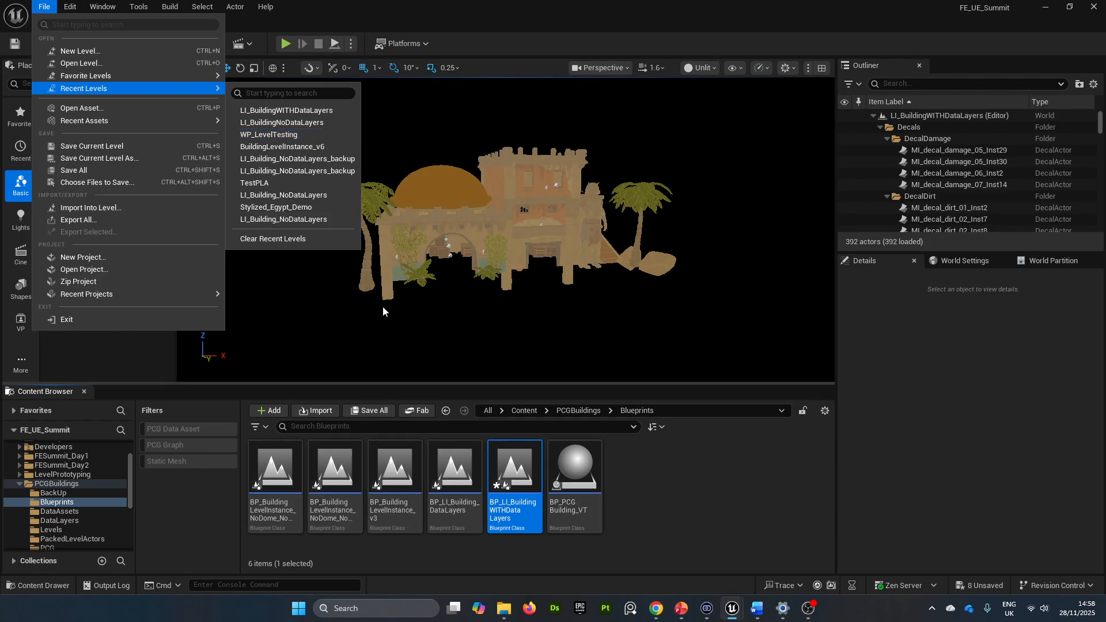
pyautogui.moveTo(577, 361); pyautogui.dragTo(631, 383, button='right')
pyautogui.click(45, 6)
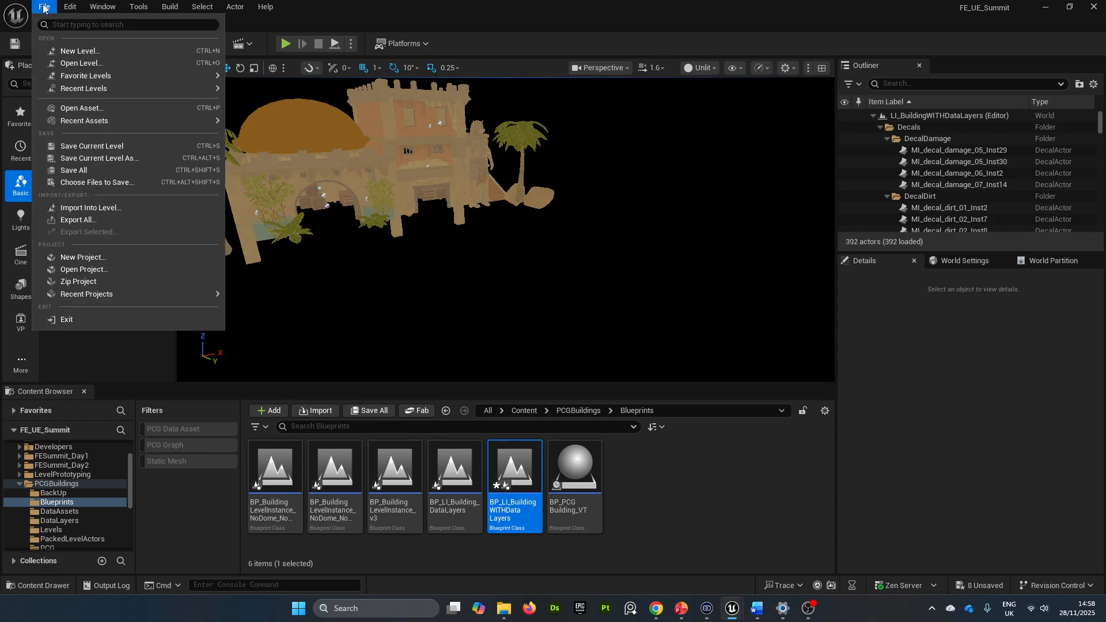
pyautogui.moveTo(224, 90)
pyautogui.click(278, 136)
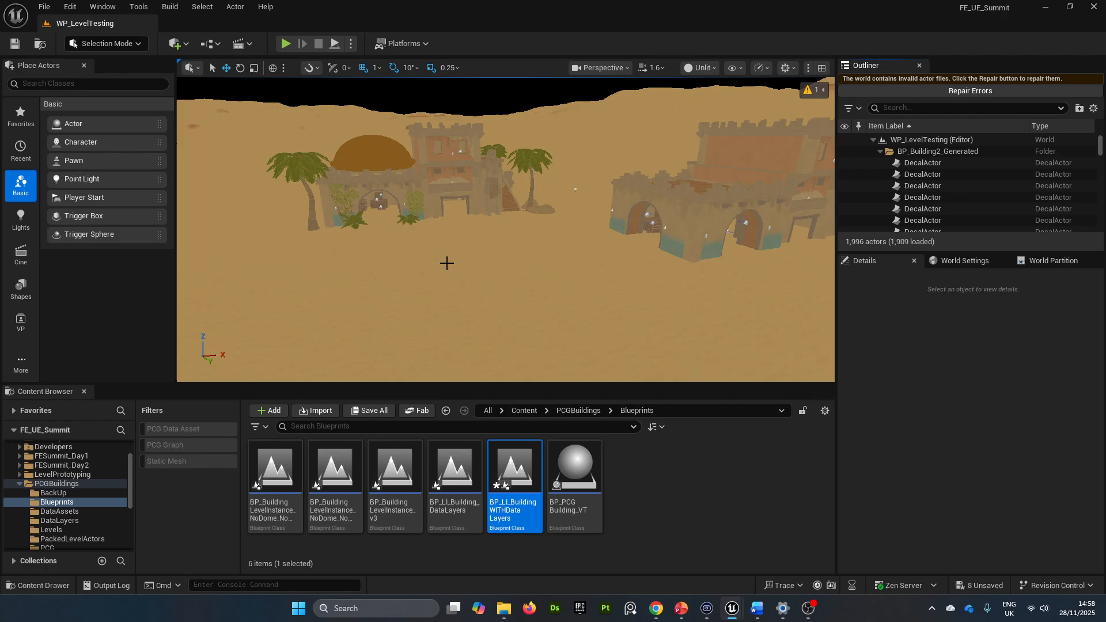
pyautogui.click(700, 67)
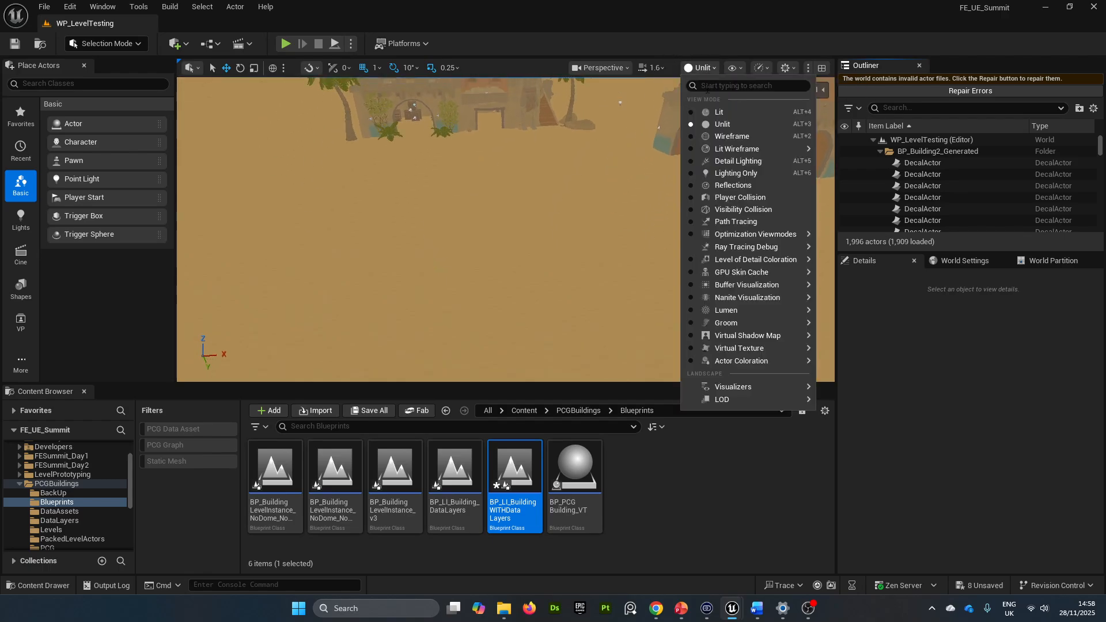
pyautogui.click(720, 115)
# Place BP_LI_BuildingWITHDataLayers on the sand among the existing buildings, at about X 11093, Y 24653, Z 0
pyautogui.moveTo(522, 496); pyautogui.dragTo(381, 214)
pyautogui.press('s')
pyautogui.moveTo(381, 214)
pyautogui.mouseDown(button='right')
pyautogui.moveTo(346, 210)
pyautogui.moveTo(368, 219)
pyautogui.mouseUp(button='right')
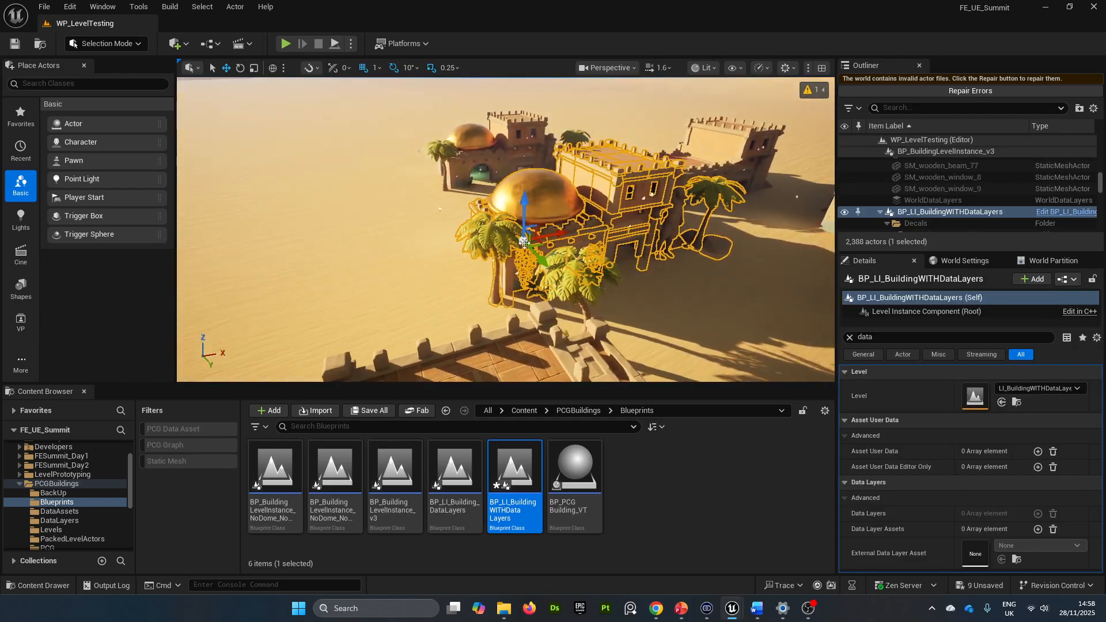
pyautogui.moveTo(545, 252); pyautogui.dragTo(657, 254, button='right')
pyautogui.moveTo(505, 230); pyautogui.dragTo(348, 220, button='right')
pyautogui.press('w')
pyautogui.press('w')
pyautogui.press('s')
# Clear the Details search, then override DL_Dome in the placed building's Filter, turn that layer off and apply the filter
pyautogui.click(852, 337)
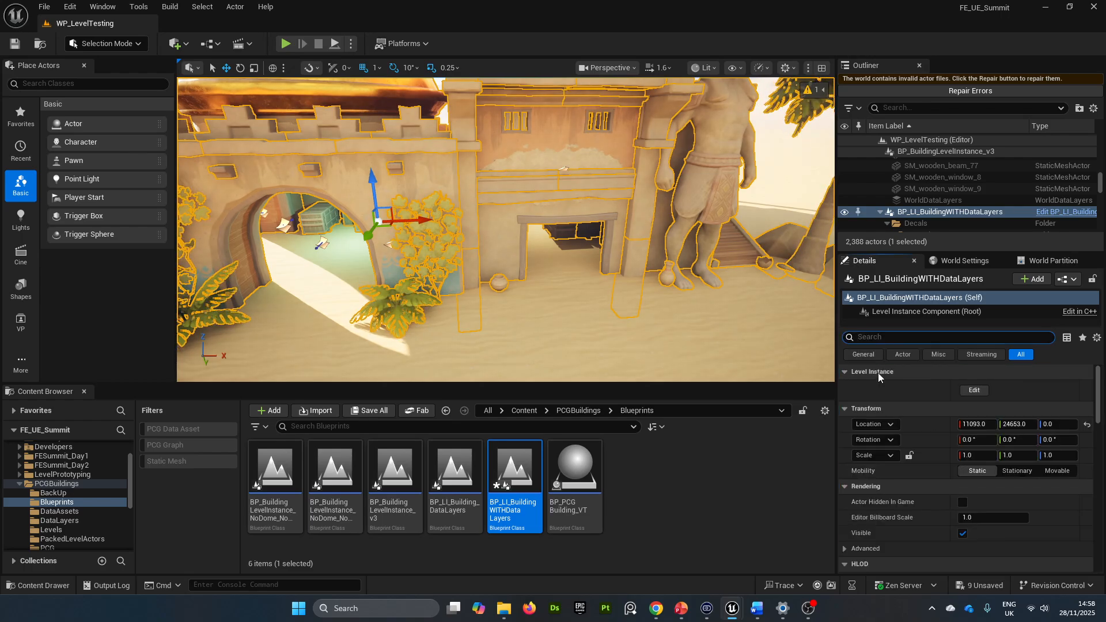
pyautogui.scroll(-5, 892, 415)
pyautogui.scroll(-5, 904, 451)
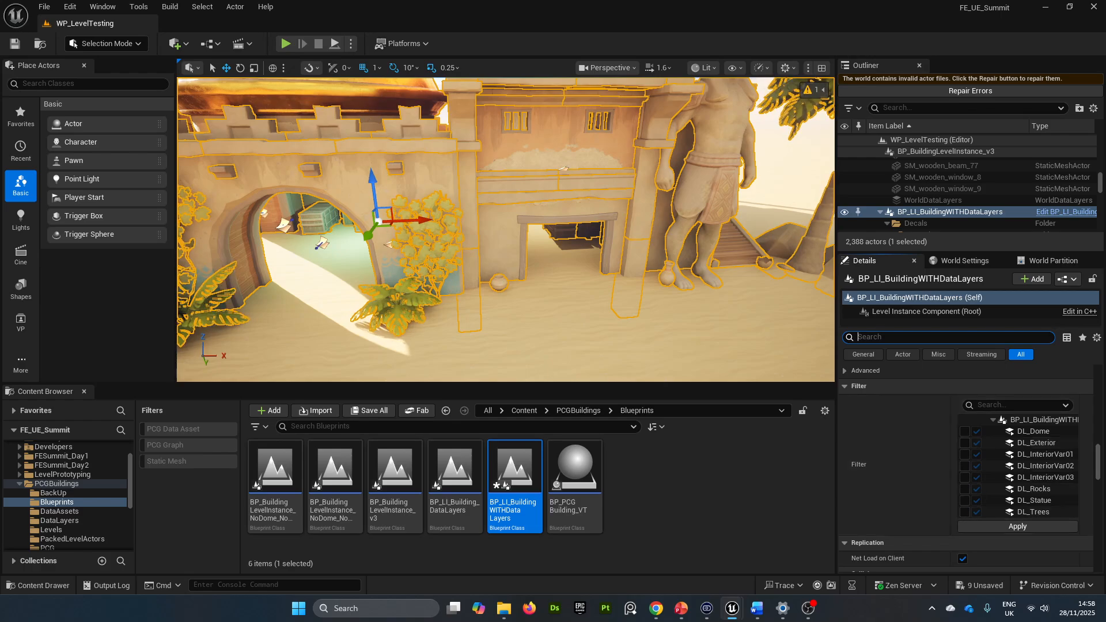
pyautogui.moveTo(473, 346); pyautogui.dragTo(474, 383, button='right')
pyautogui.moveTo(632, 178)
pyautogui.mouseDown(button='right')
pyautogui.moveTo(610, 176)
pyautogui.moveTo(632, 178)
pyautogui.mouseUp(button='right')
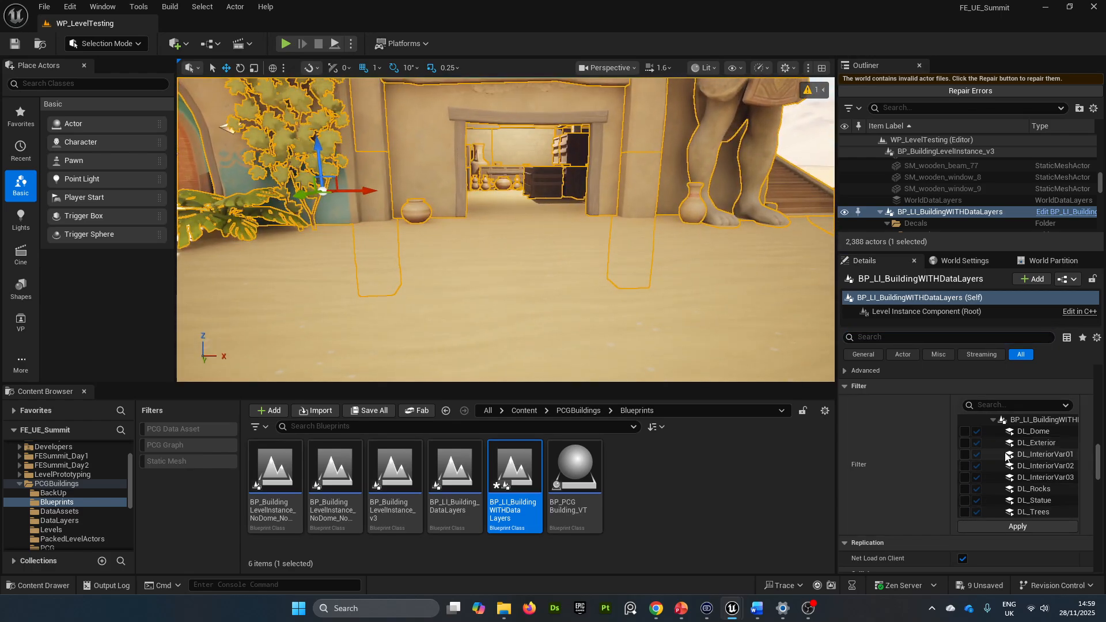
pyautogui.click(964, 455)
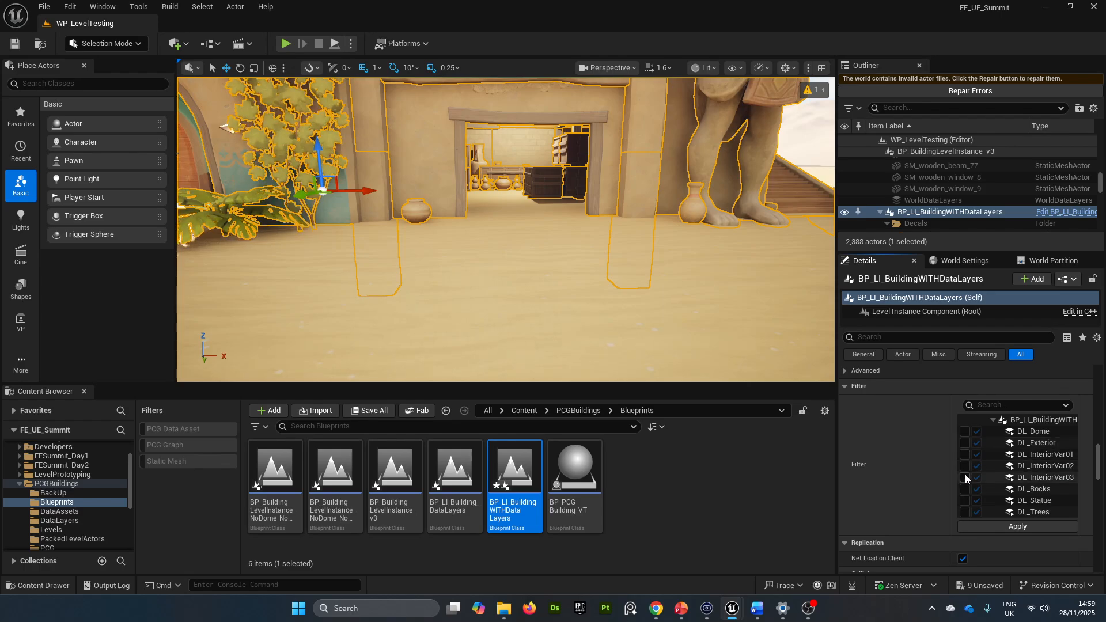
pyautogui.click(977, 432)
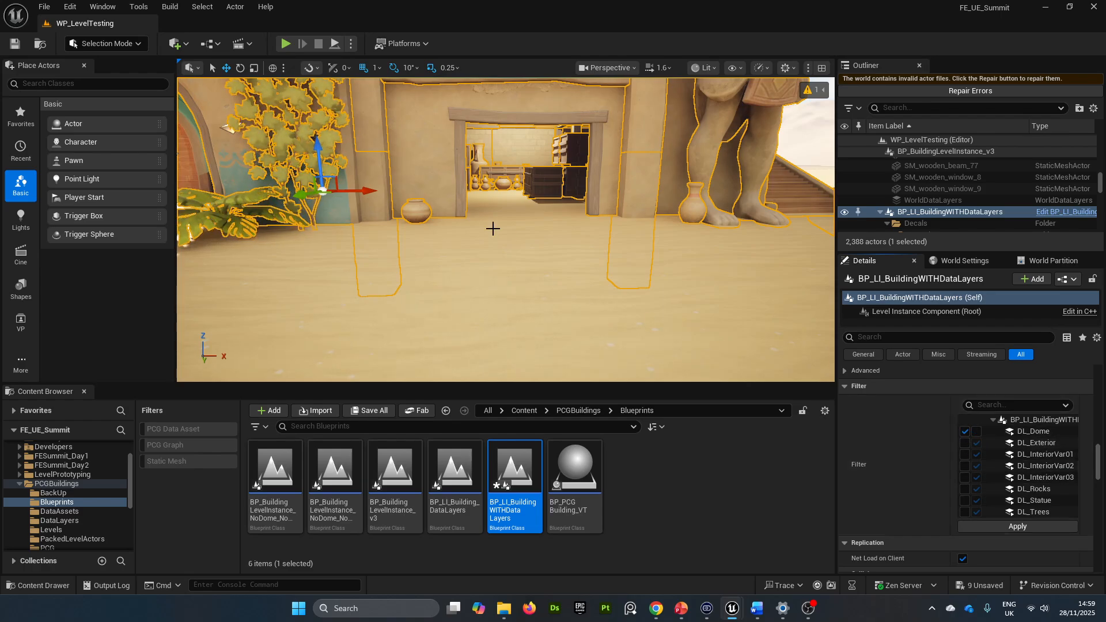
pyautogui.moveTo(418, 212); pyautogui.dragTo(417, 211, button='right')
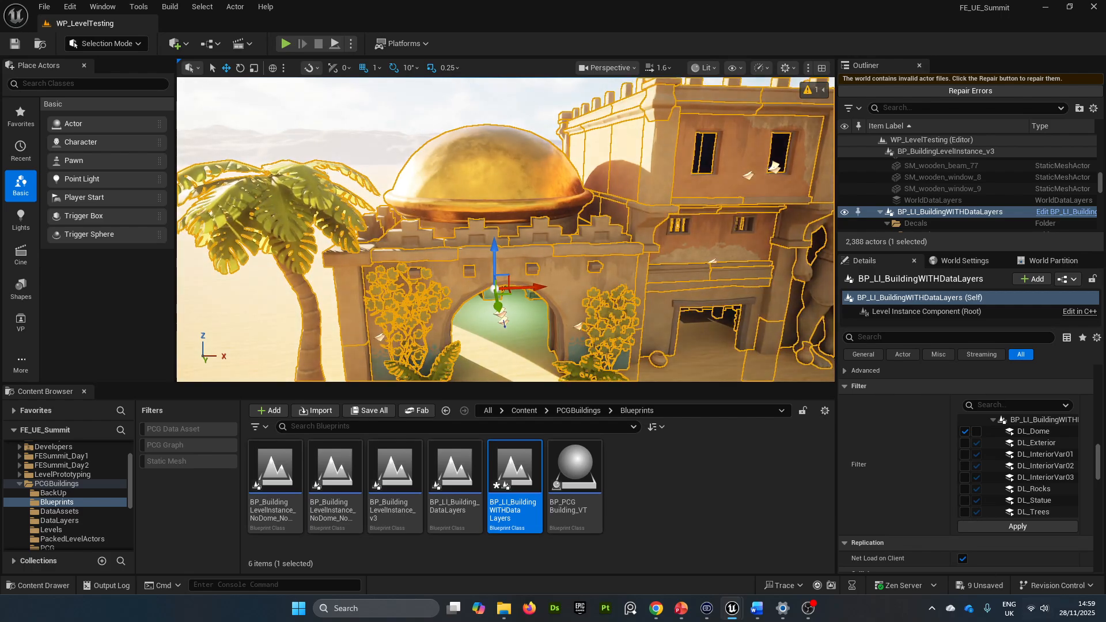
pyautogui.click(1031, 530)
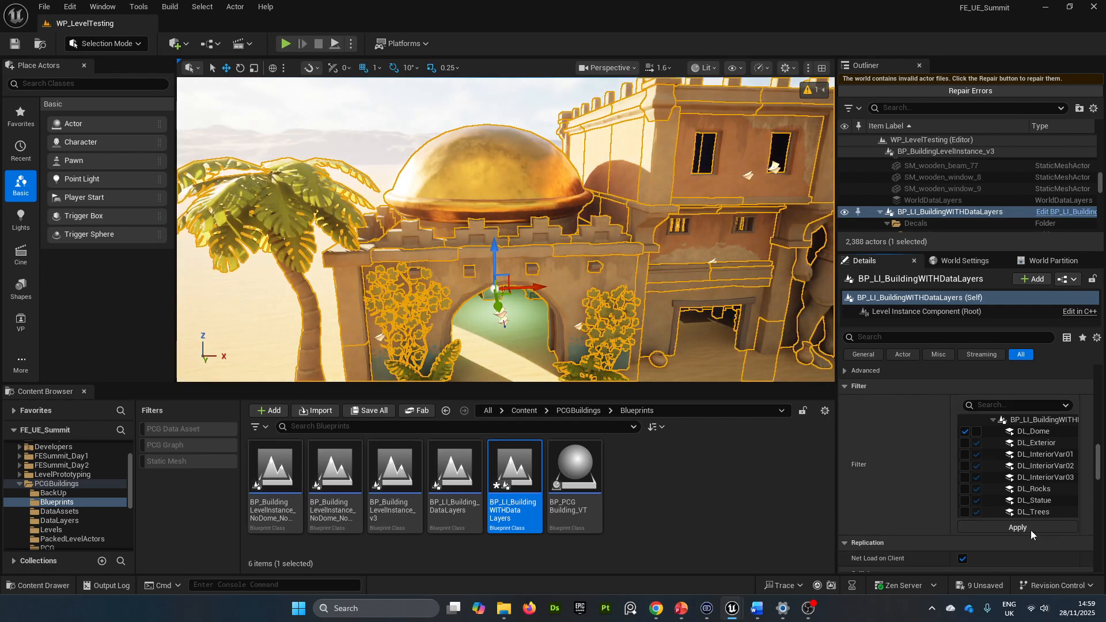
pyautogui.click(976, 431)
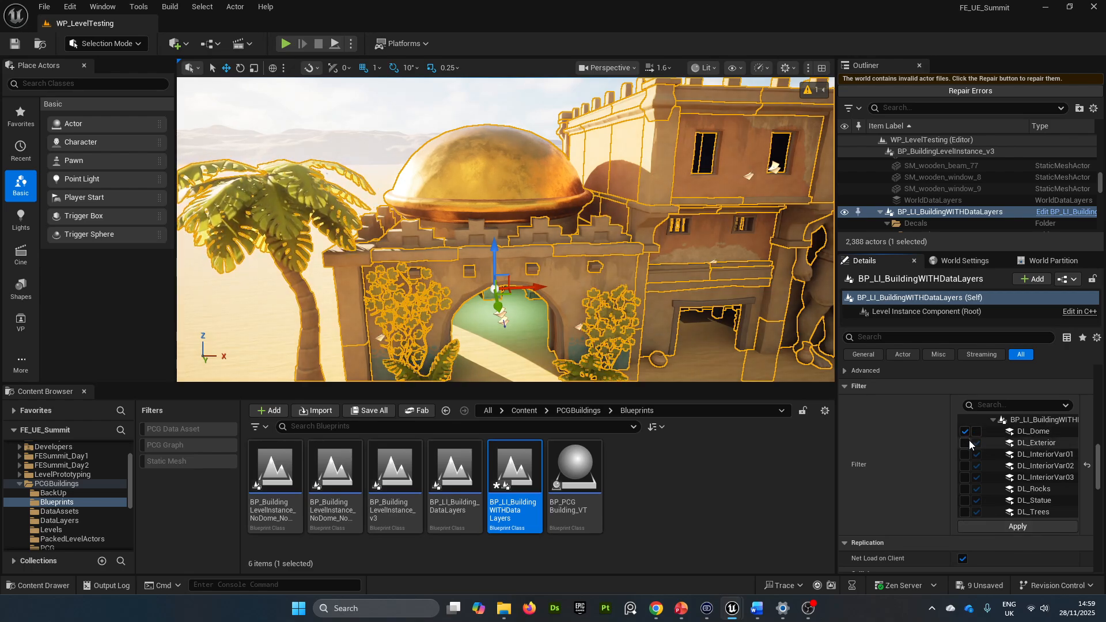
# Override DL_InteriorVar01, DL_InteriorVar02 and DL_InteriorVar03 in the building's Filter, turn all three off and apply the filter
pyautogui.click(965, 455)
pyautogui.click(965, 466)
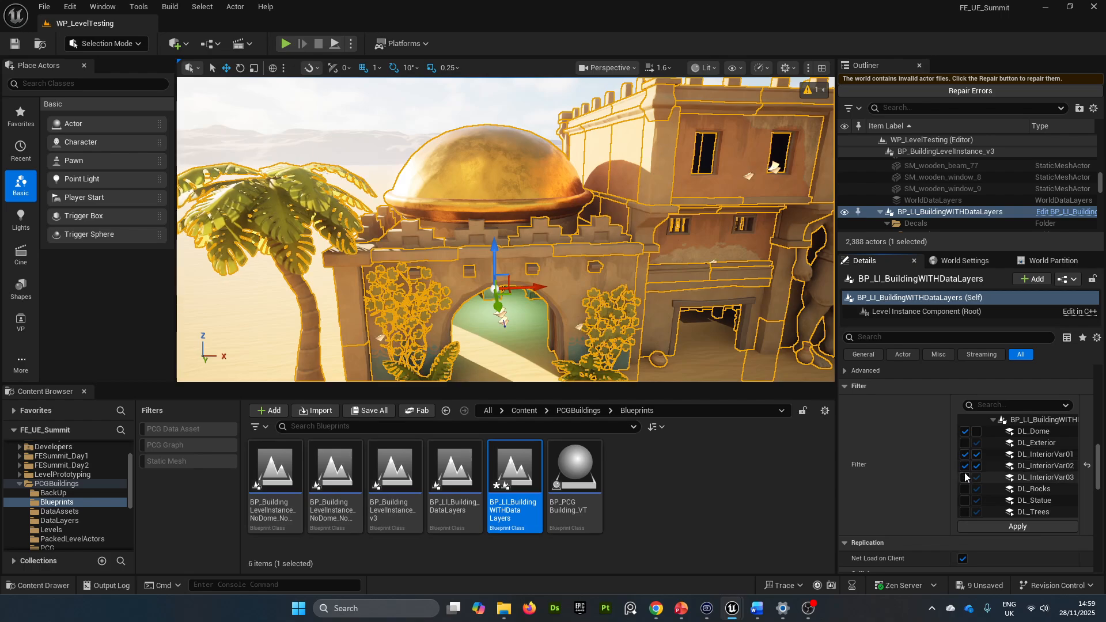
pyautogui.click(965, 476)
pyautogui.click(977, 457)
pyautogui.click(977, 468)
pyautogui.click(976, 477)
pyautogui.press('d')
pyautogui.moveTo(610, 351); pyautogui.dragTo(614, 309, button='right')
pyautogui.press('w')
pyautogui.press('d')
pyautogui.click(1006, 530)
# Turn DL_InteriorVar02 back on in the building's Filter, apply it and inspect the interior from the entrance
pyautogui.press('a')
pyautogui.press('s')
pyautogui.press('d')
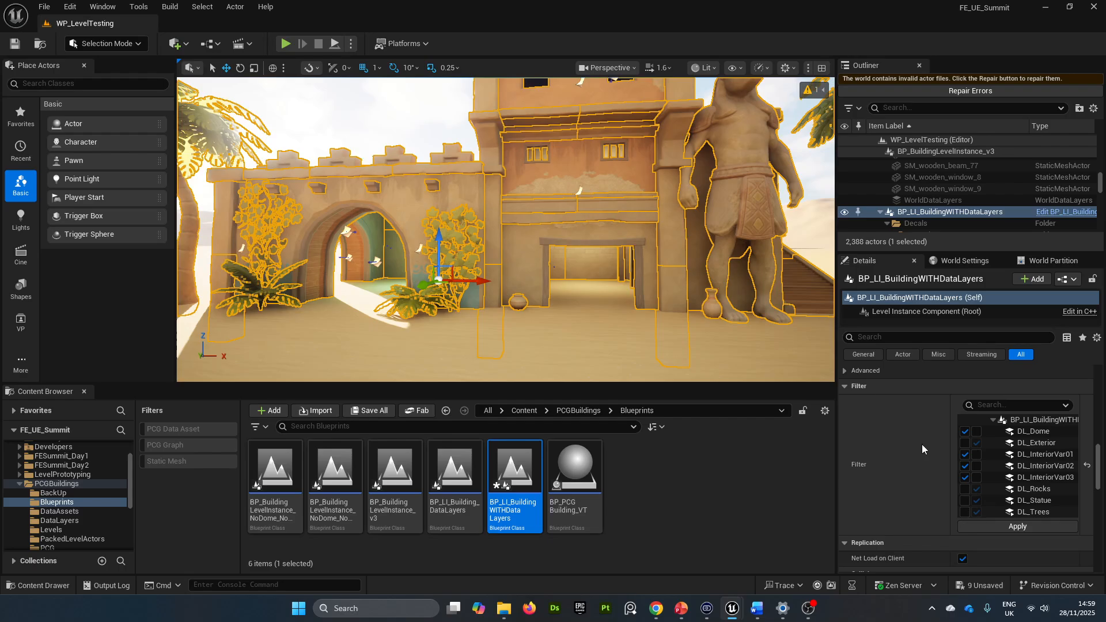
pyautogui.click(976, 466)
pyautogui.click(989, 524)
pyautogui.press('w')
pyautogui.moveTo(634, 259); pyautogui.dragTo(593, 260, button='right')
pyautogui.press('s')
pyautogui.press('d')
pyautogui.moveTo(636, 318); pyautogui.dragTo(636, 319, button='right')
pyautogui.press('s')
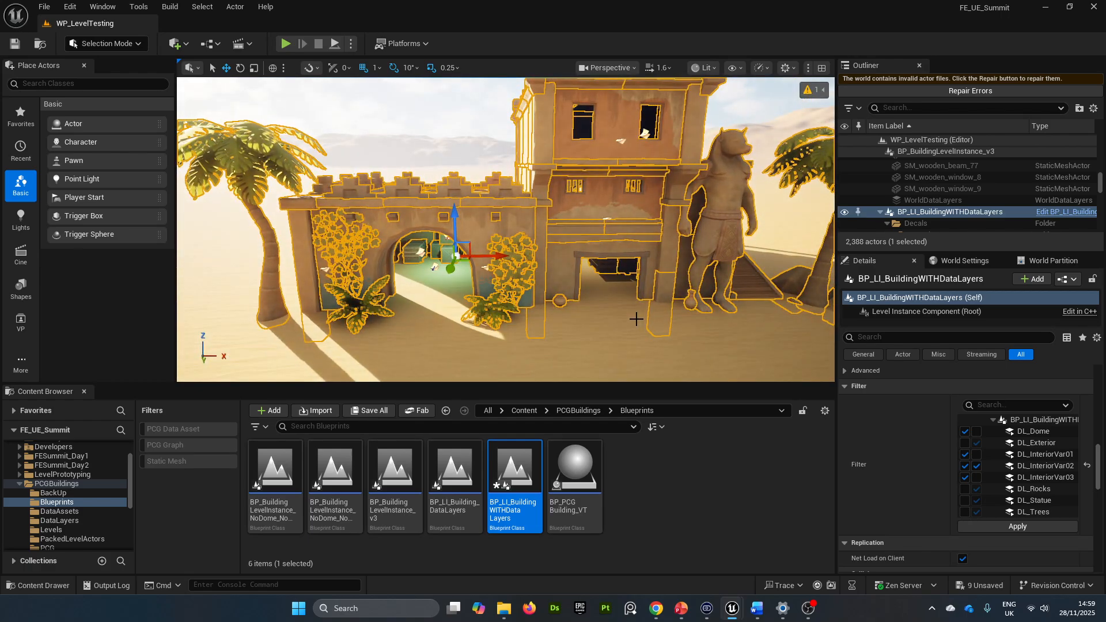